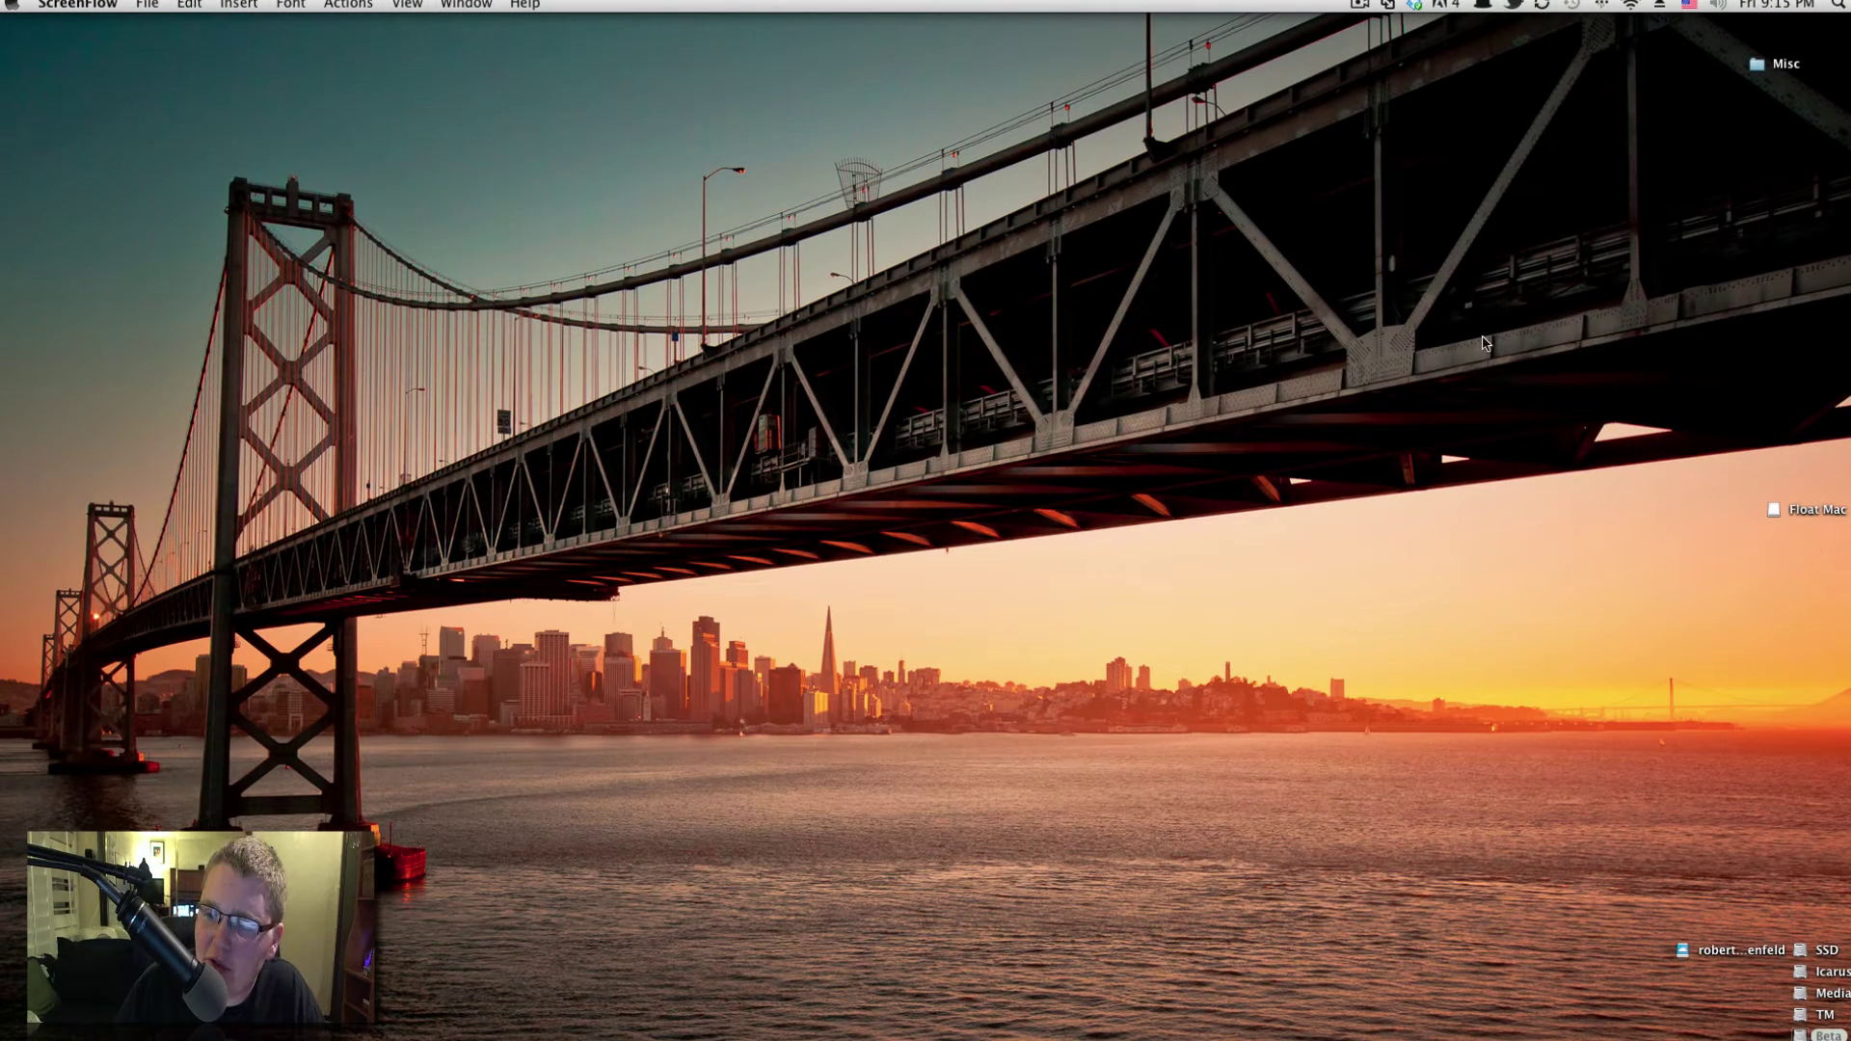
Open The Icons folder from Float Mac, close the Float Mac window and reposition The Icons window
double_click(1795, 512)
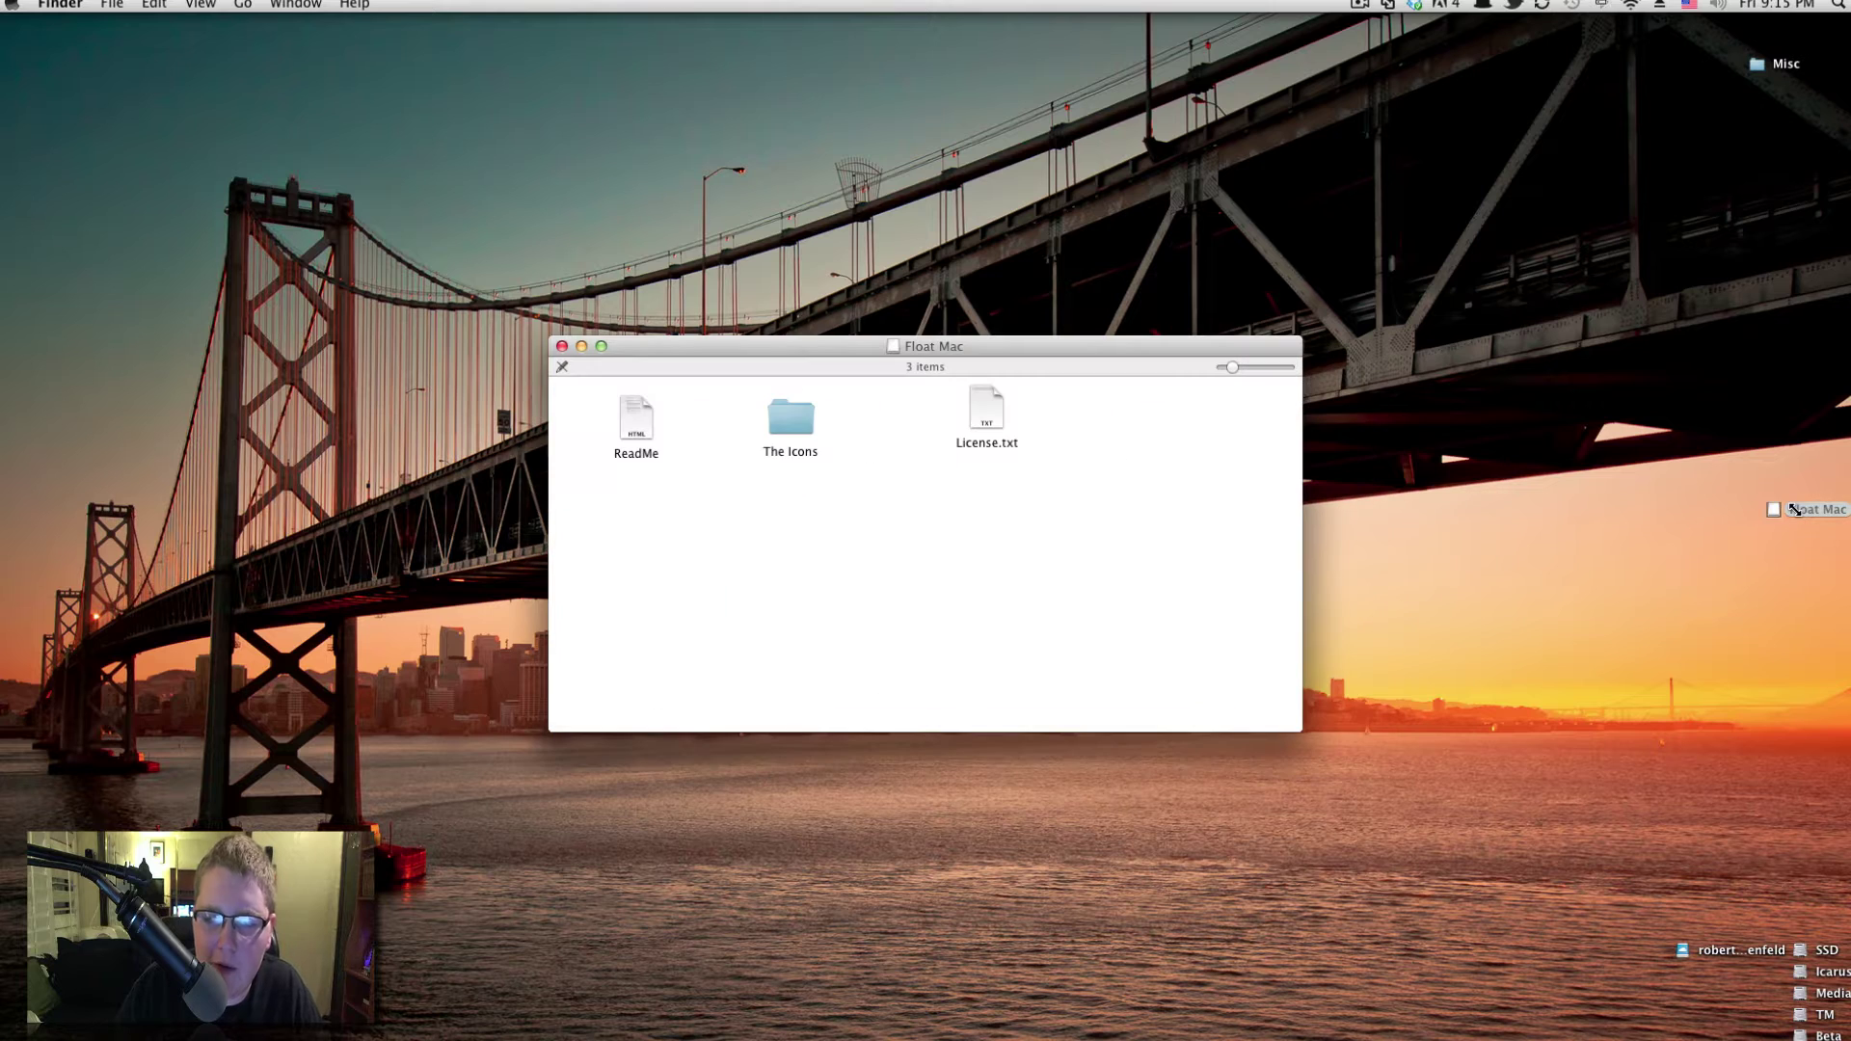
double_click(808, 419)
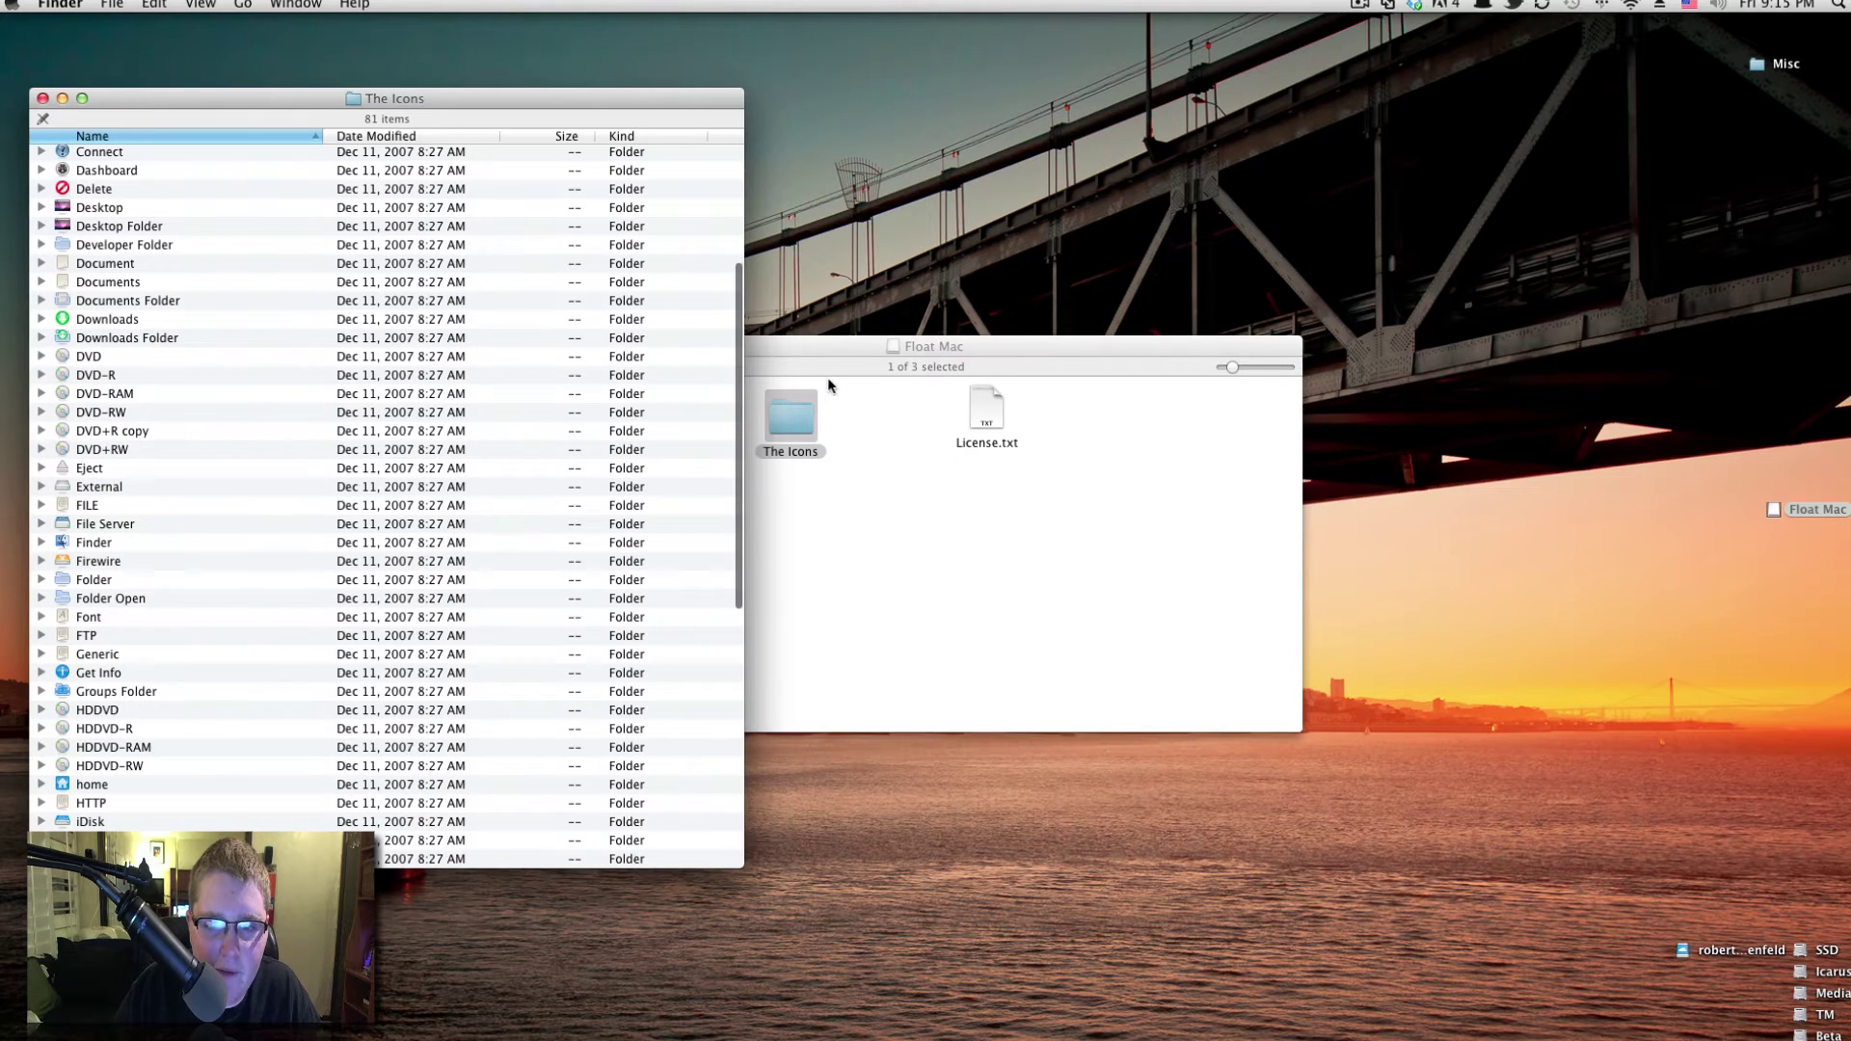
drag(937, 344, 1090, 335)
click(717, 338)
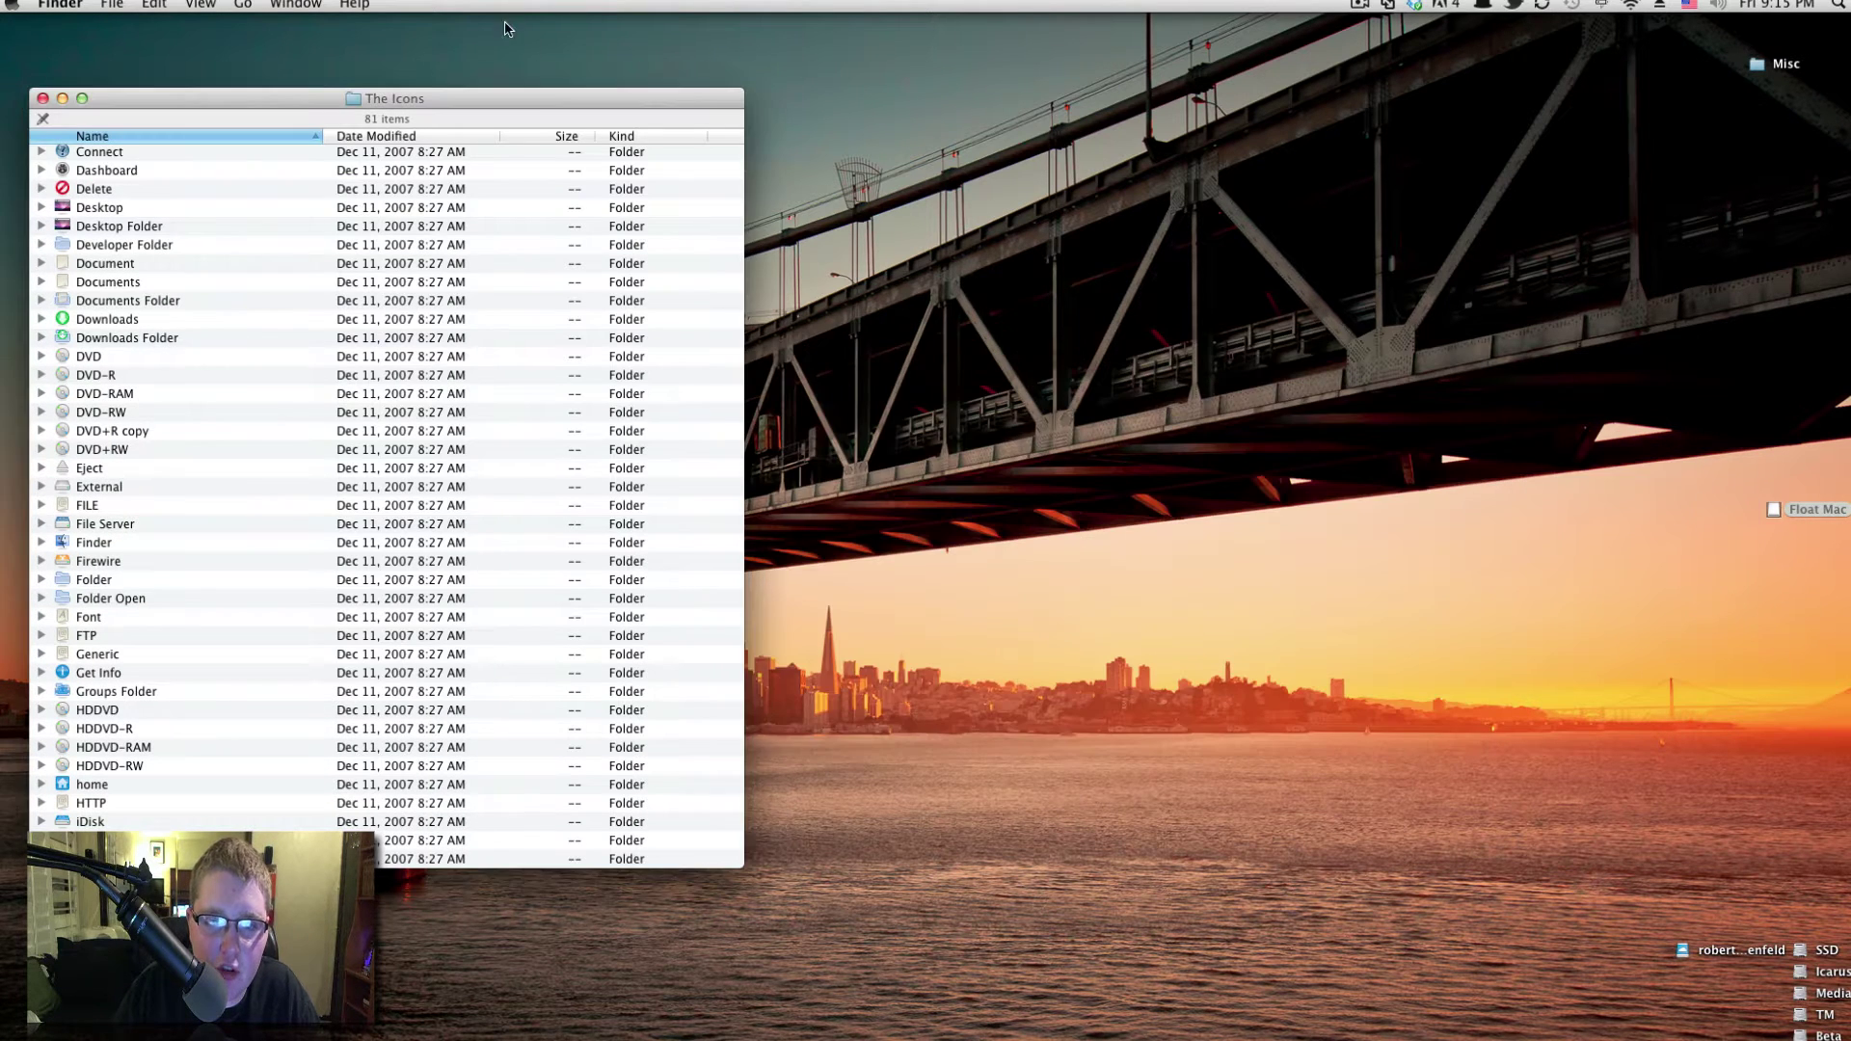
drag(545, 99, 653, 97)
Quick Look the icon folders from Connect down through DVD to the home icon
click(329, 156)
key(space)
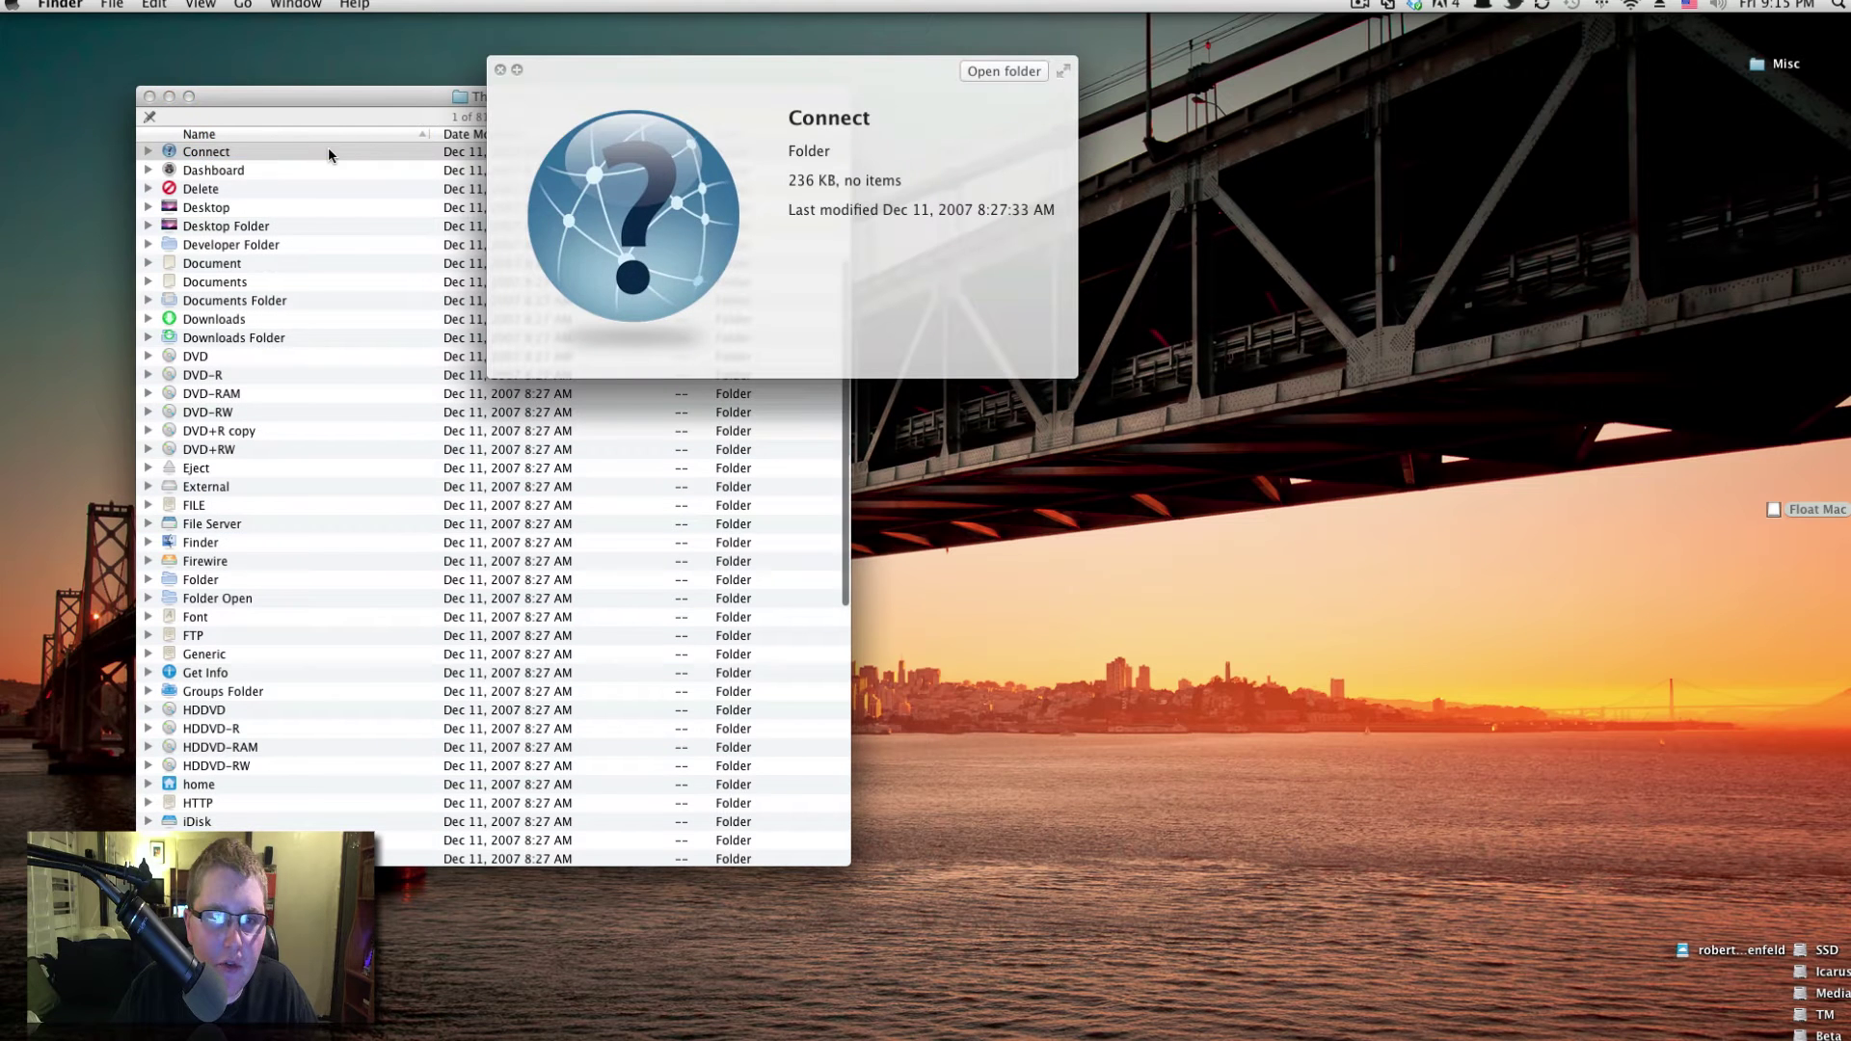
key(Down)
key(Down)
key(Down)
key(Down)
key(Down)
key(Down)
key(Down)
key(Down)
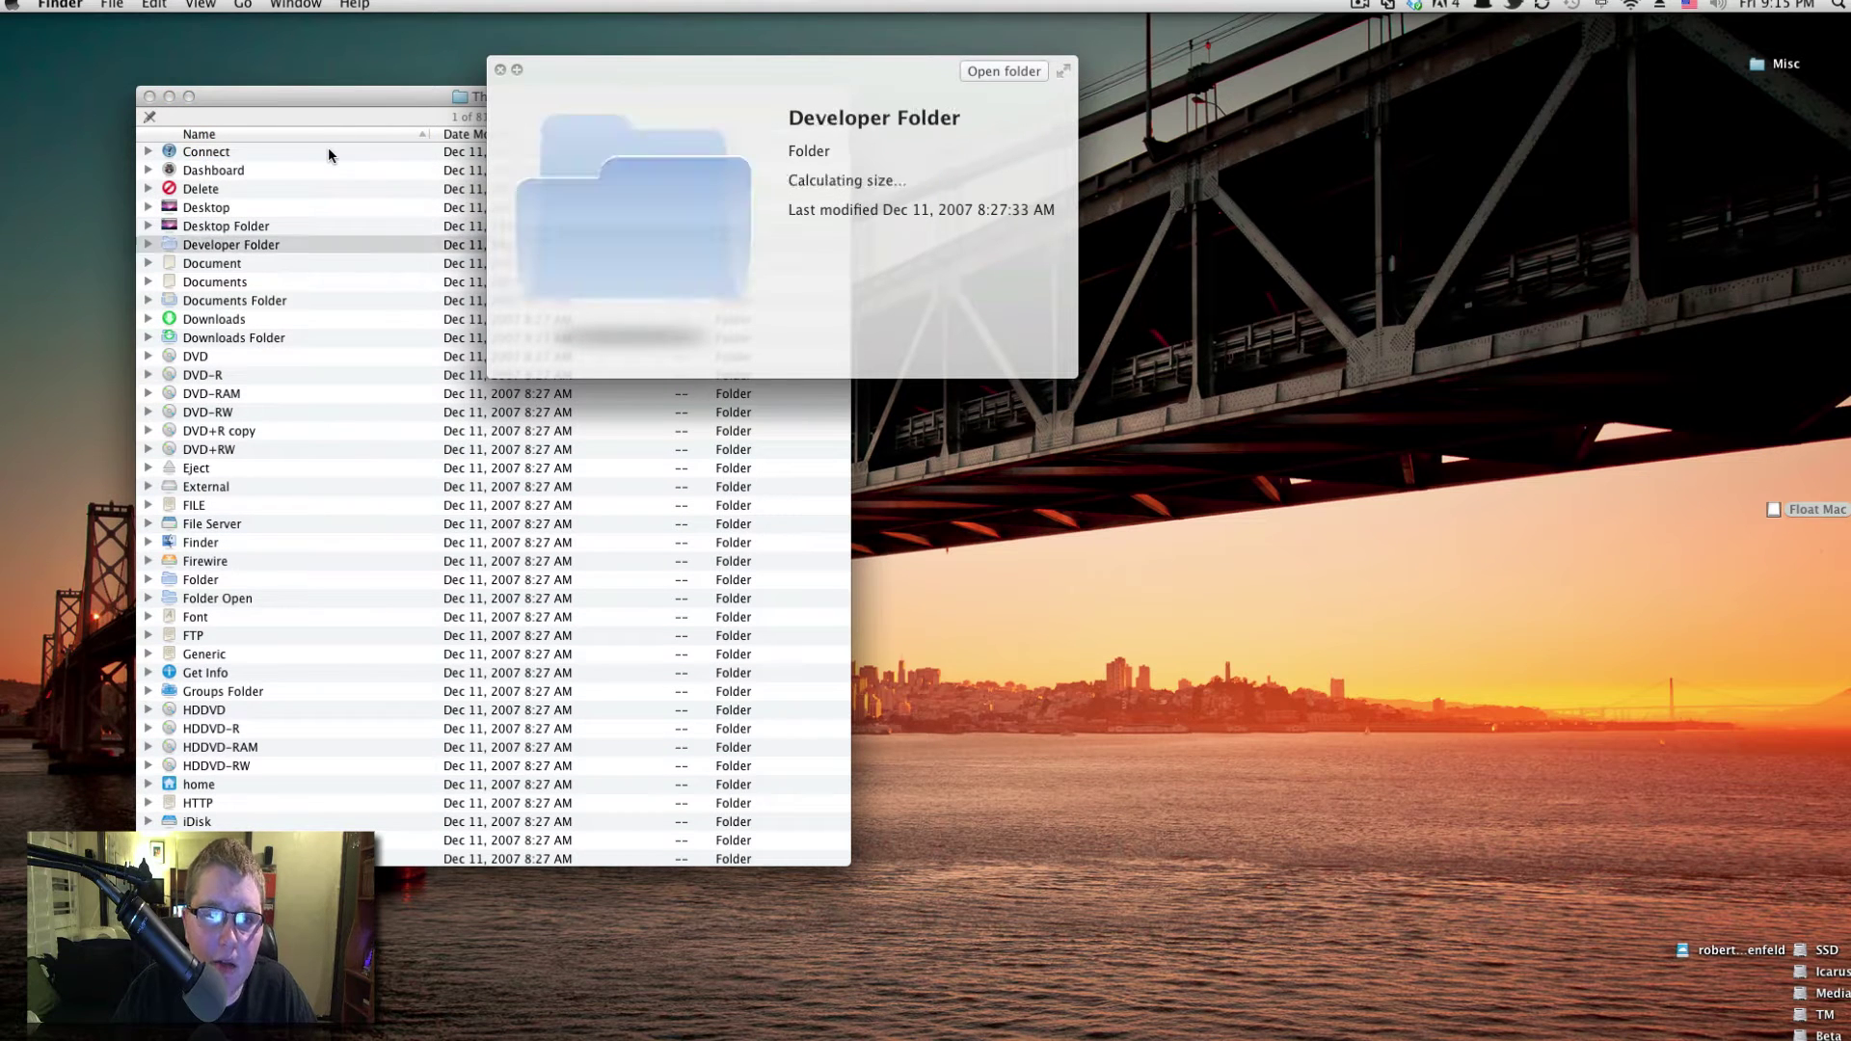
key(Down)
key(Down)
key(Down)
key(Down)
key(Down)
key(Down)
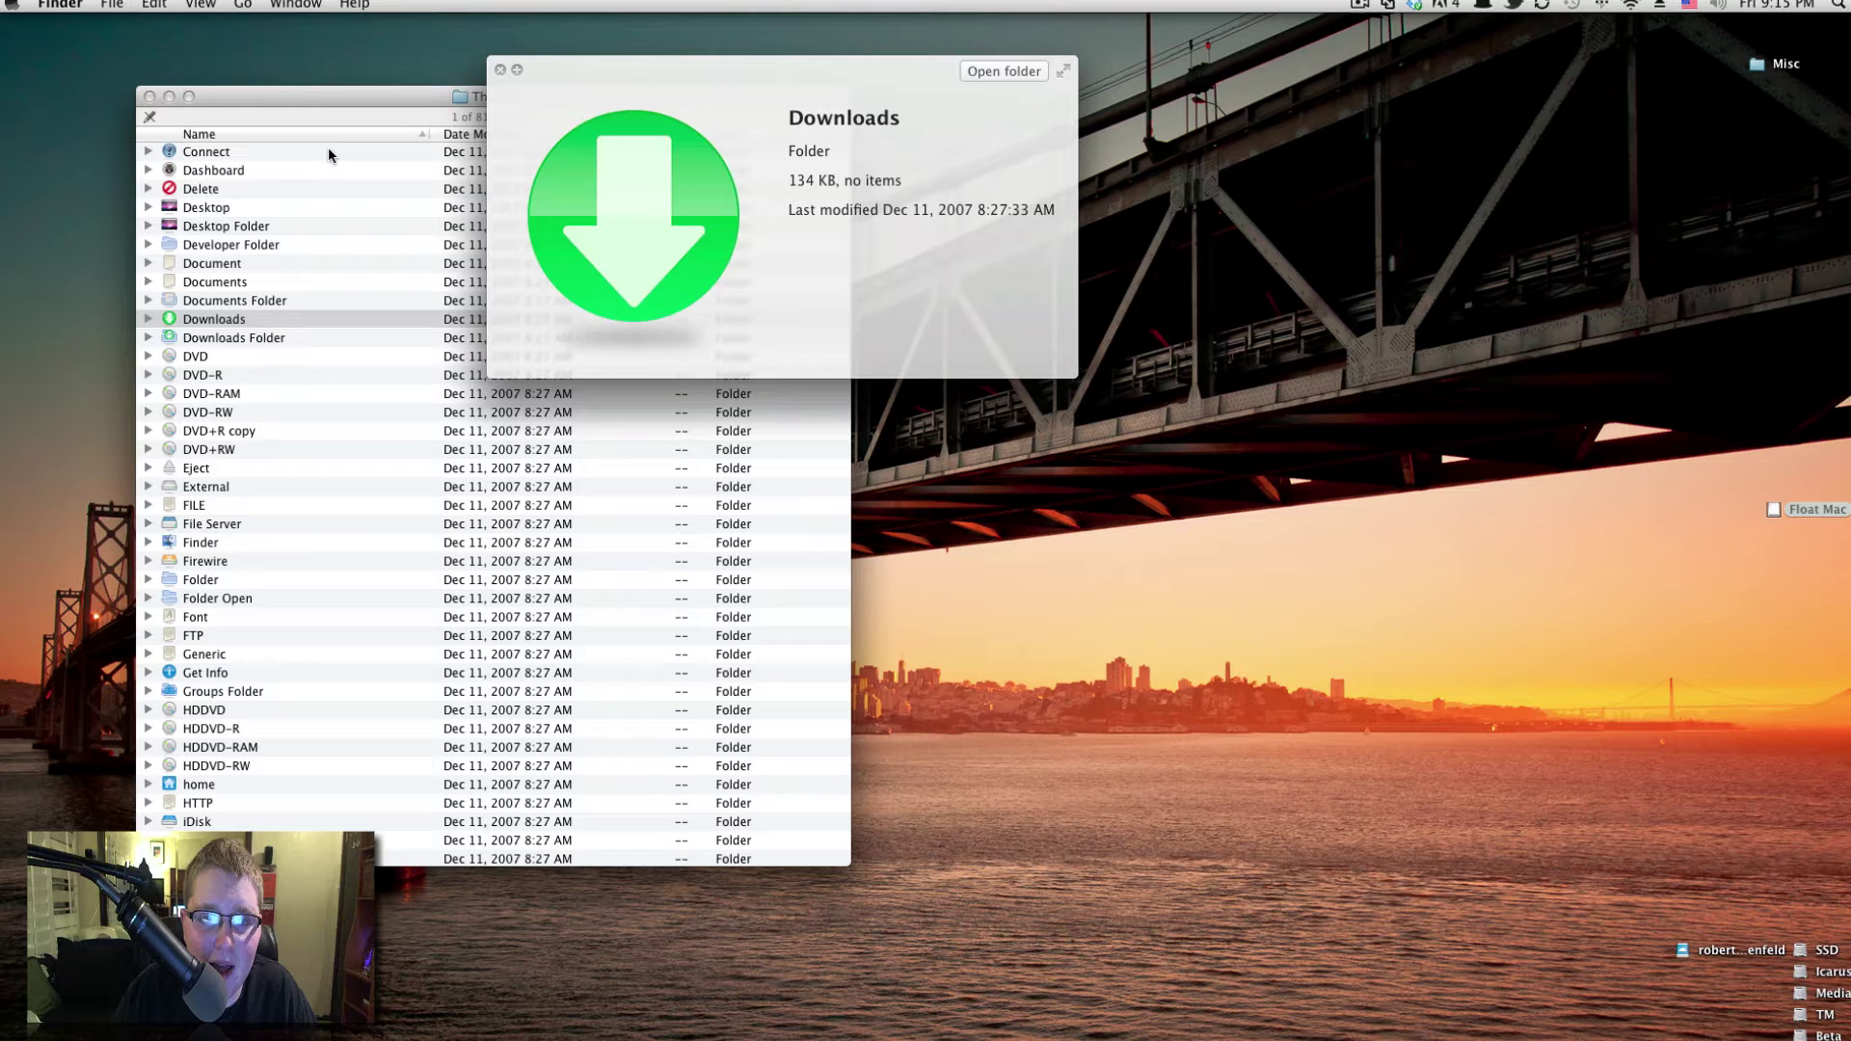
key(Down)
key(Down)
key(Down)
key(Down)
key(Down)
key(Down)
key(Down)
key(Down)
key(Down)
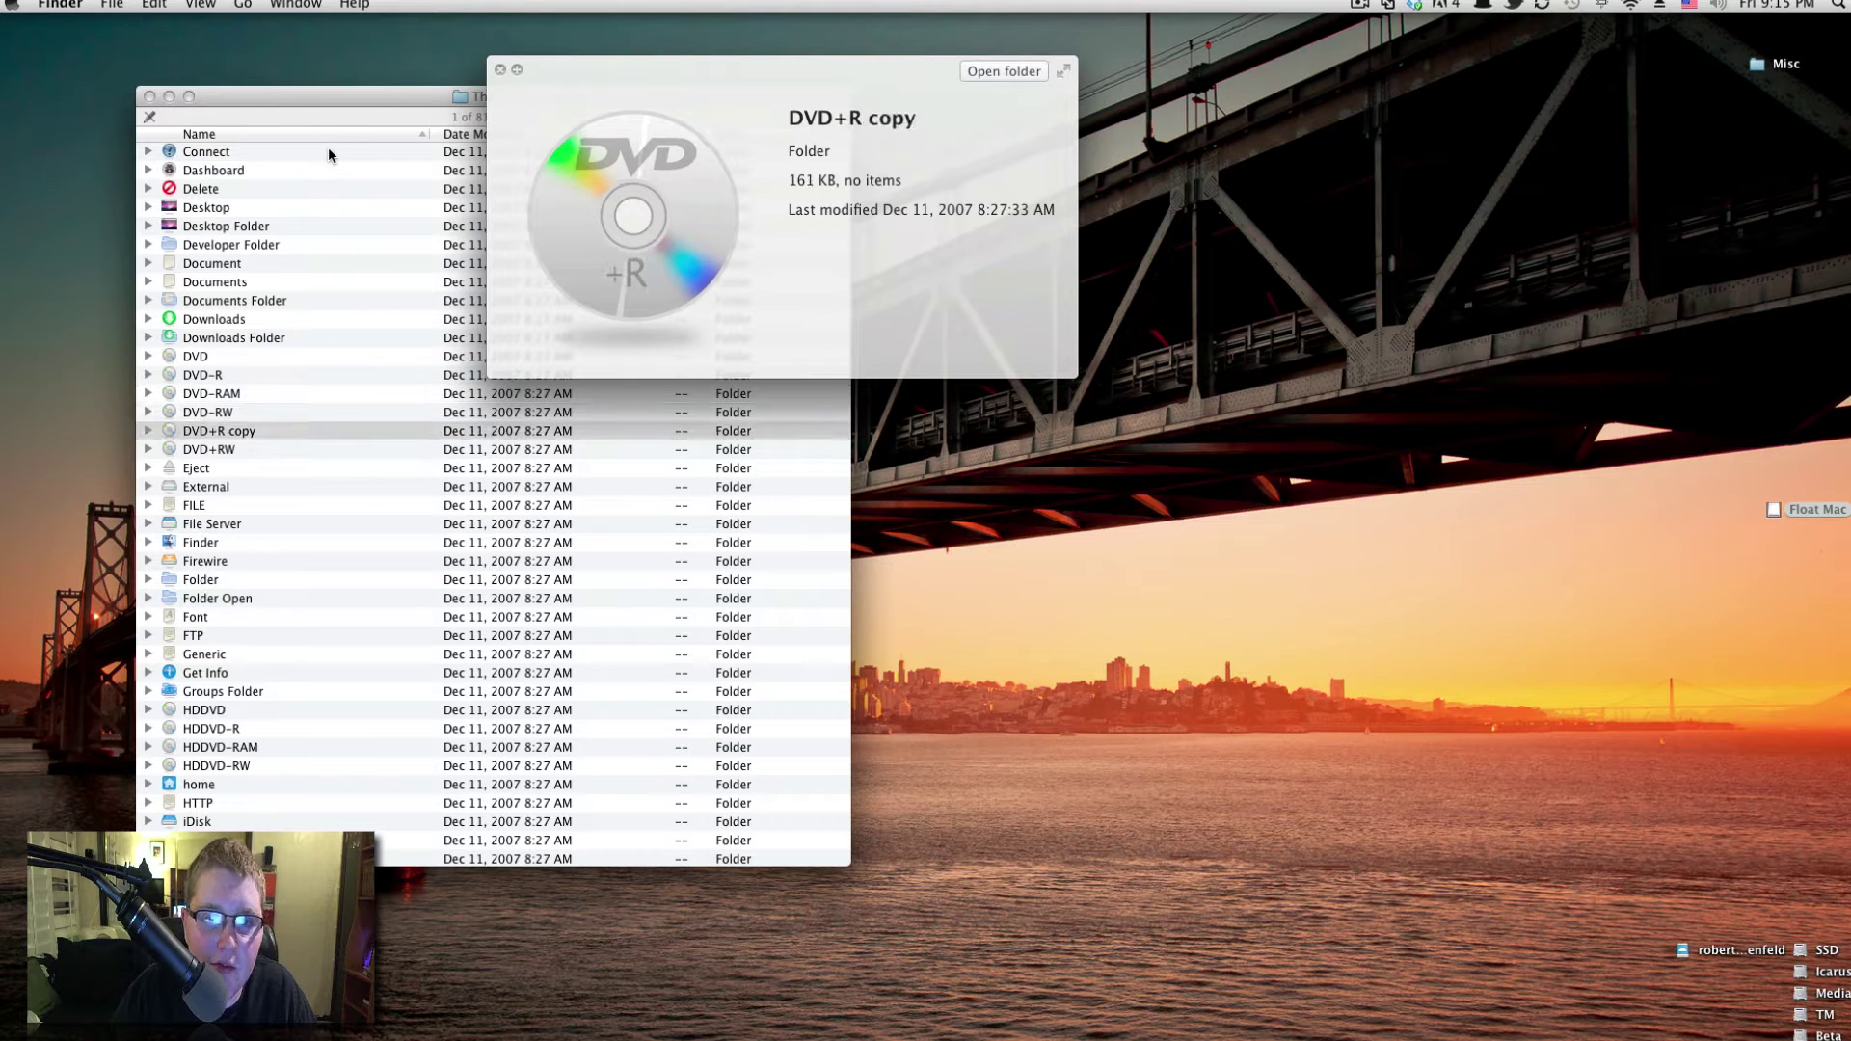
key(Down)
key(Down)
key(Down)
key(Down)
key(Down)
key(Down)
key(Down)
key(Down)
key(Down)
key(Down)
key(Down)
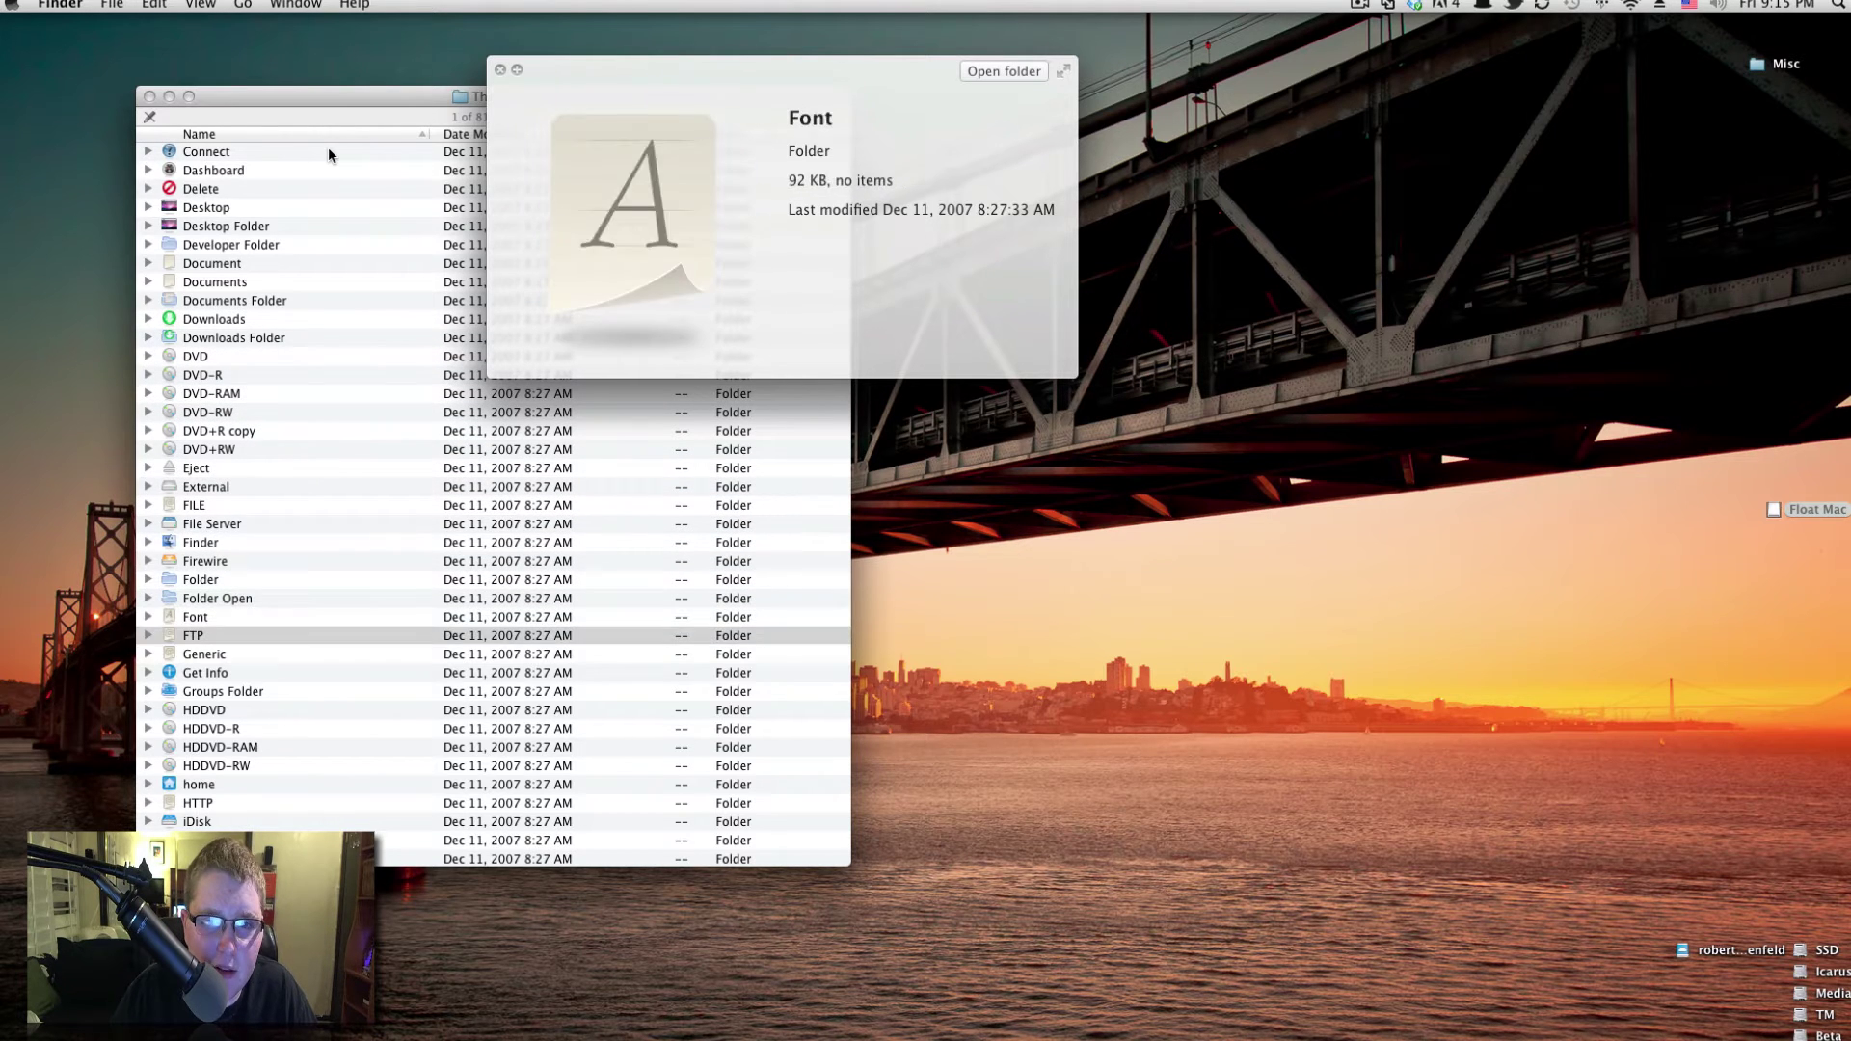
key(Down)
key(Down)
key(Down)
key(Down)
key(Down)
key(Down)
key(Down)
key(Down)
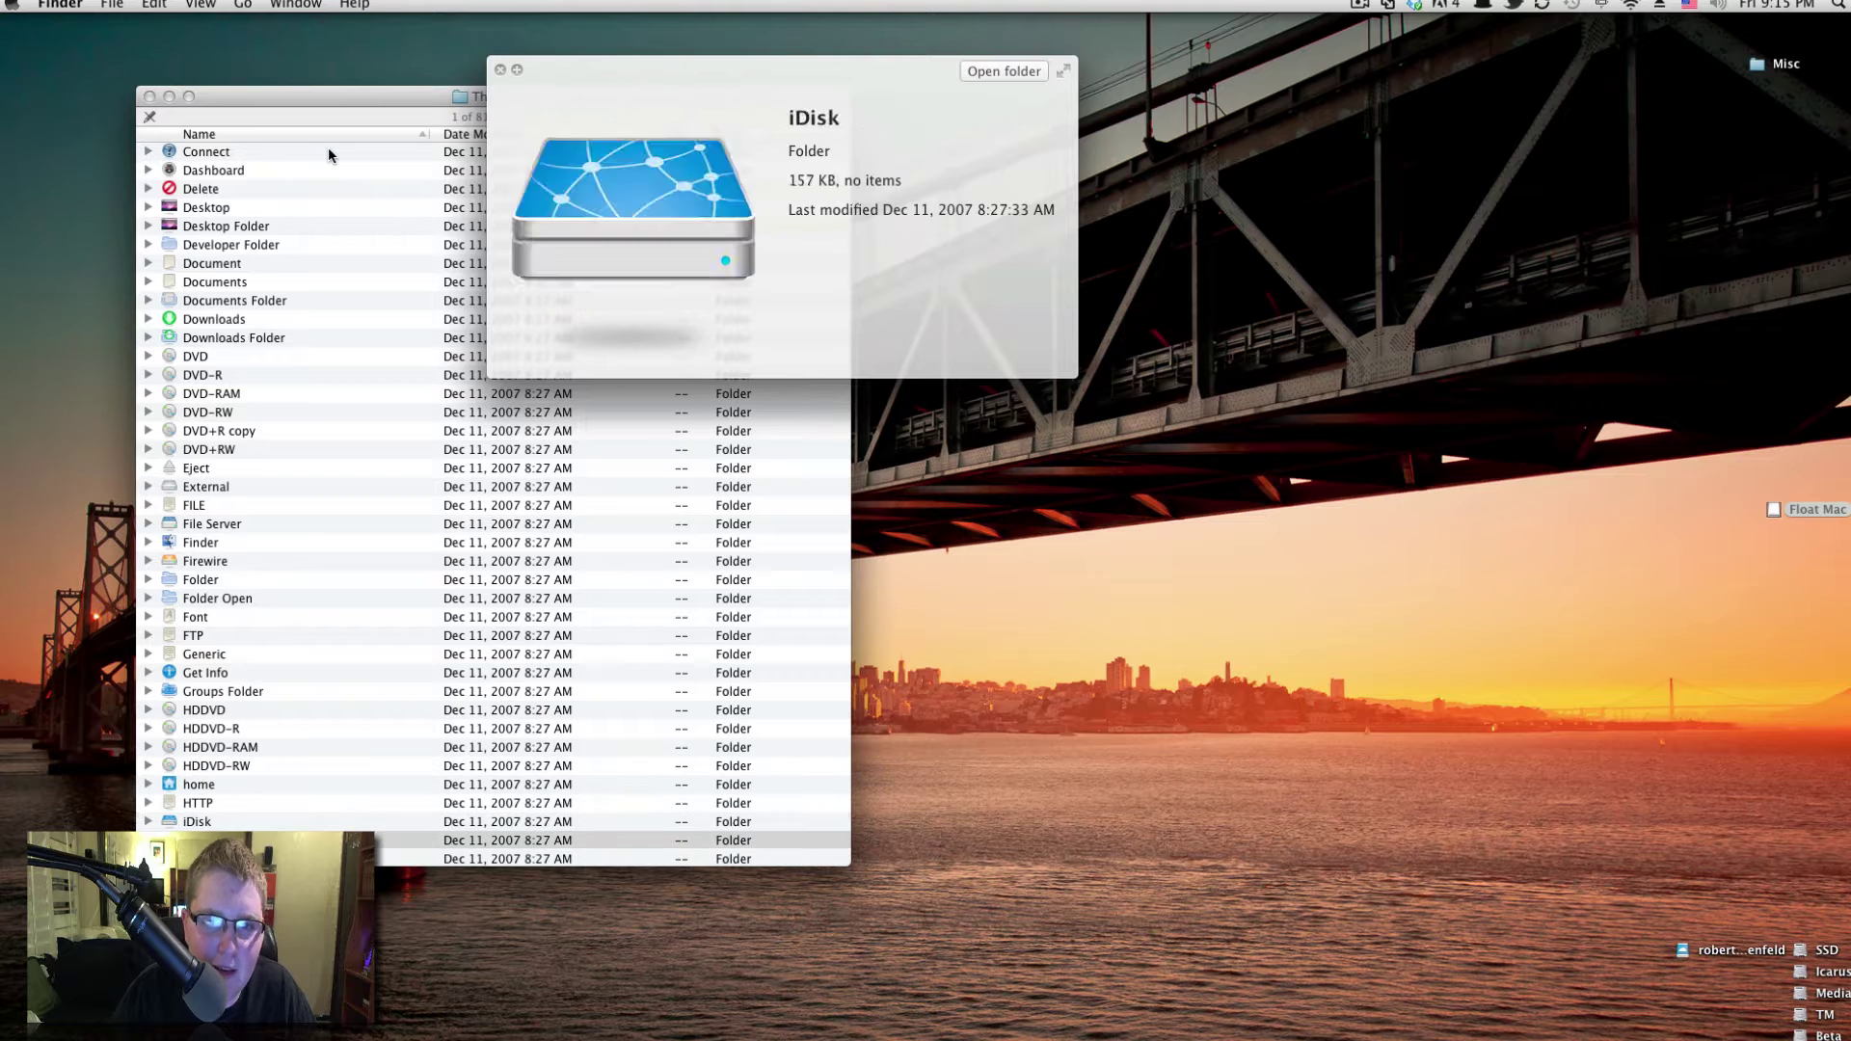
key(space)
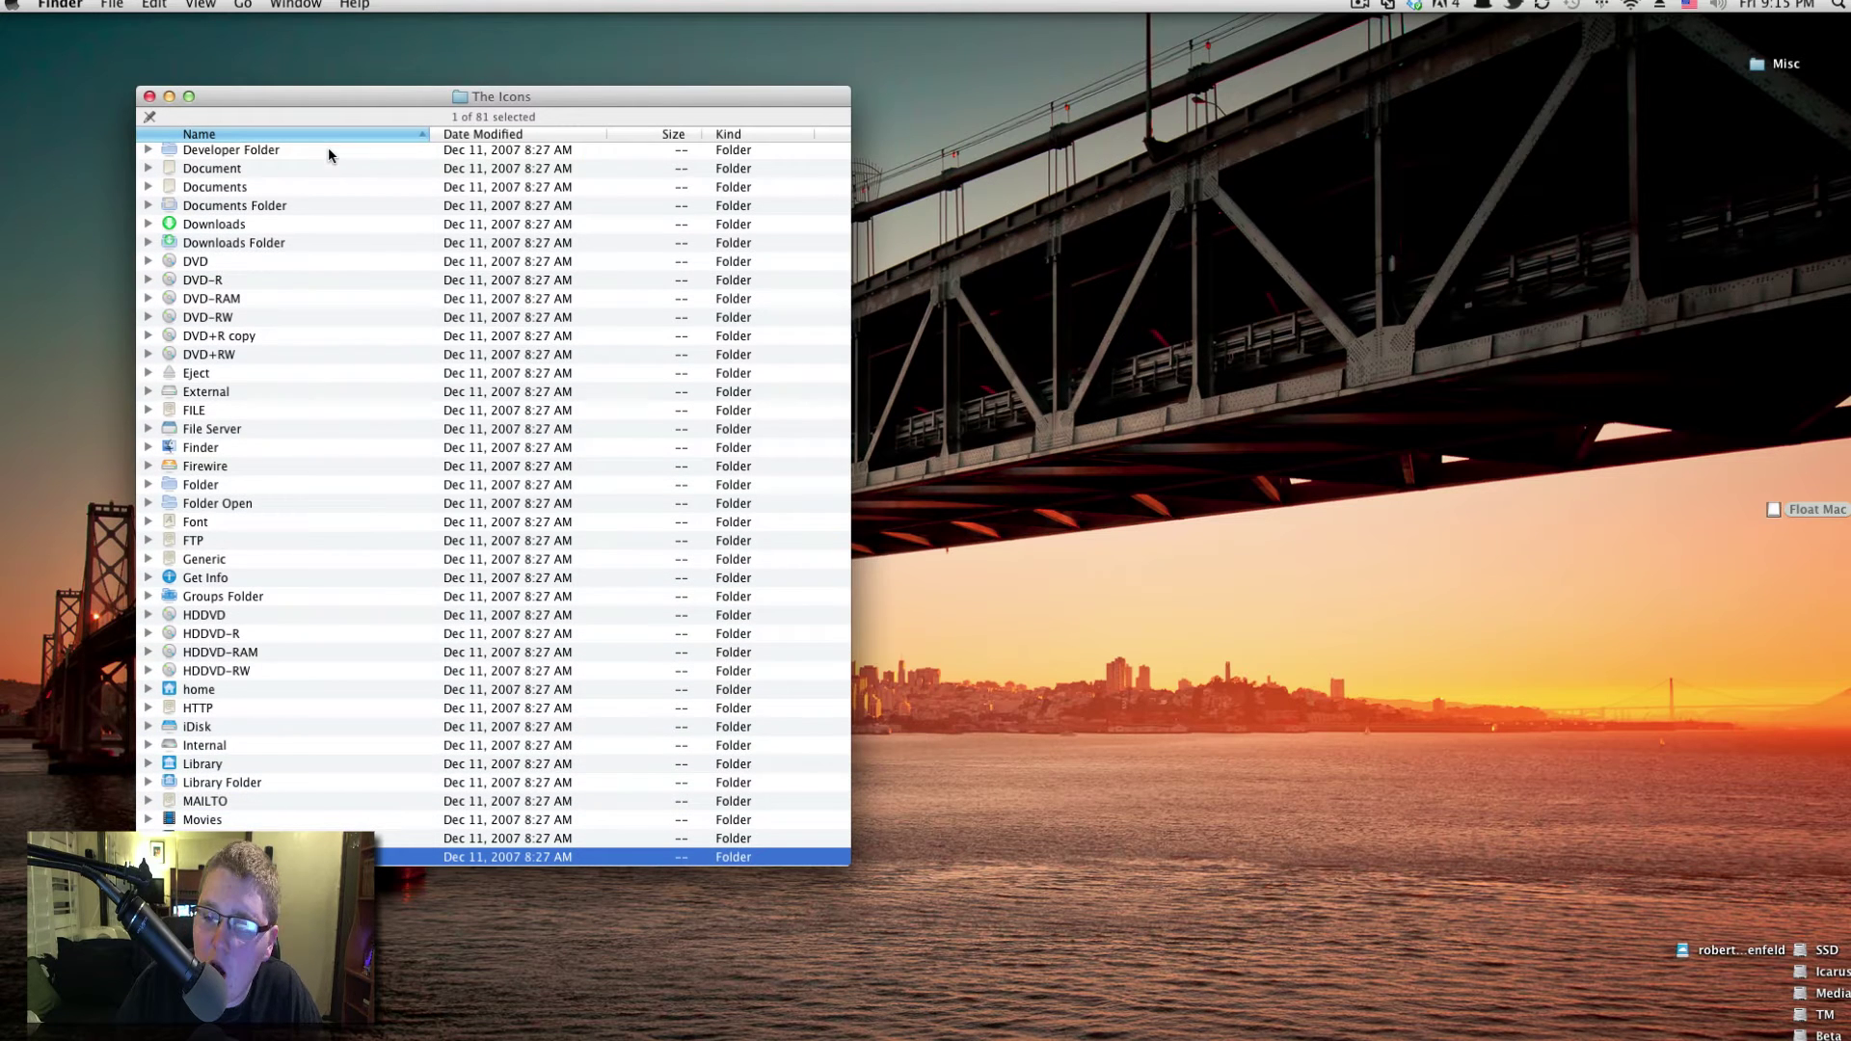
Open a second Finder window from the Dock and preview the Misc folder in Quick Look
mouse_move(742, 1022)
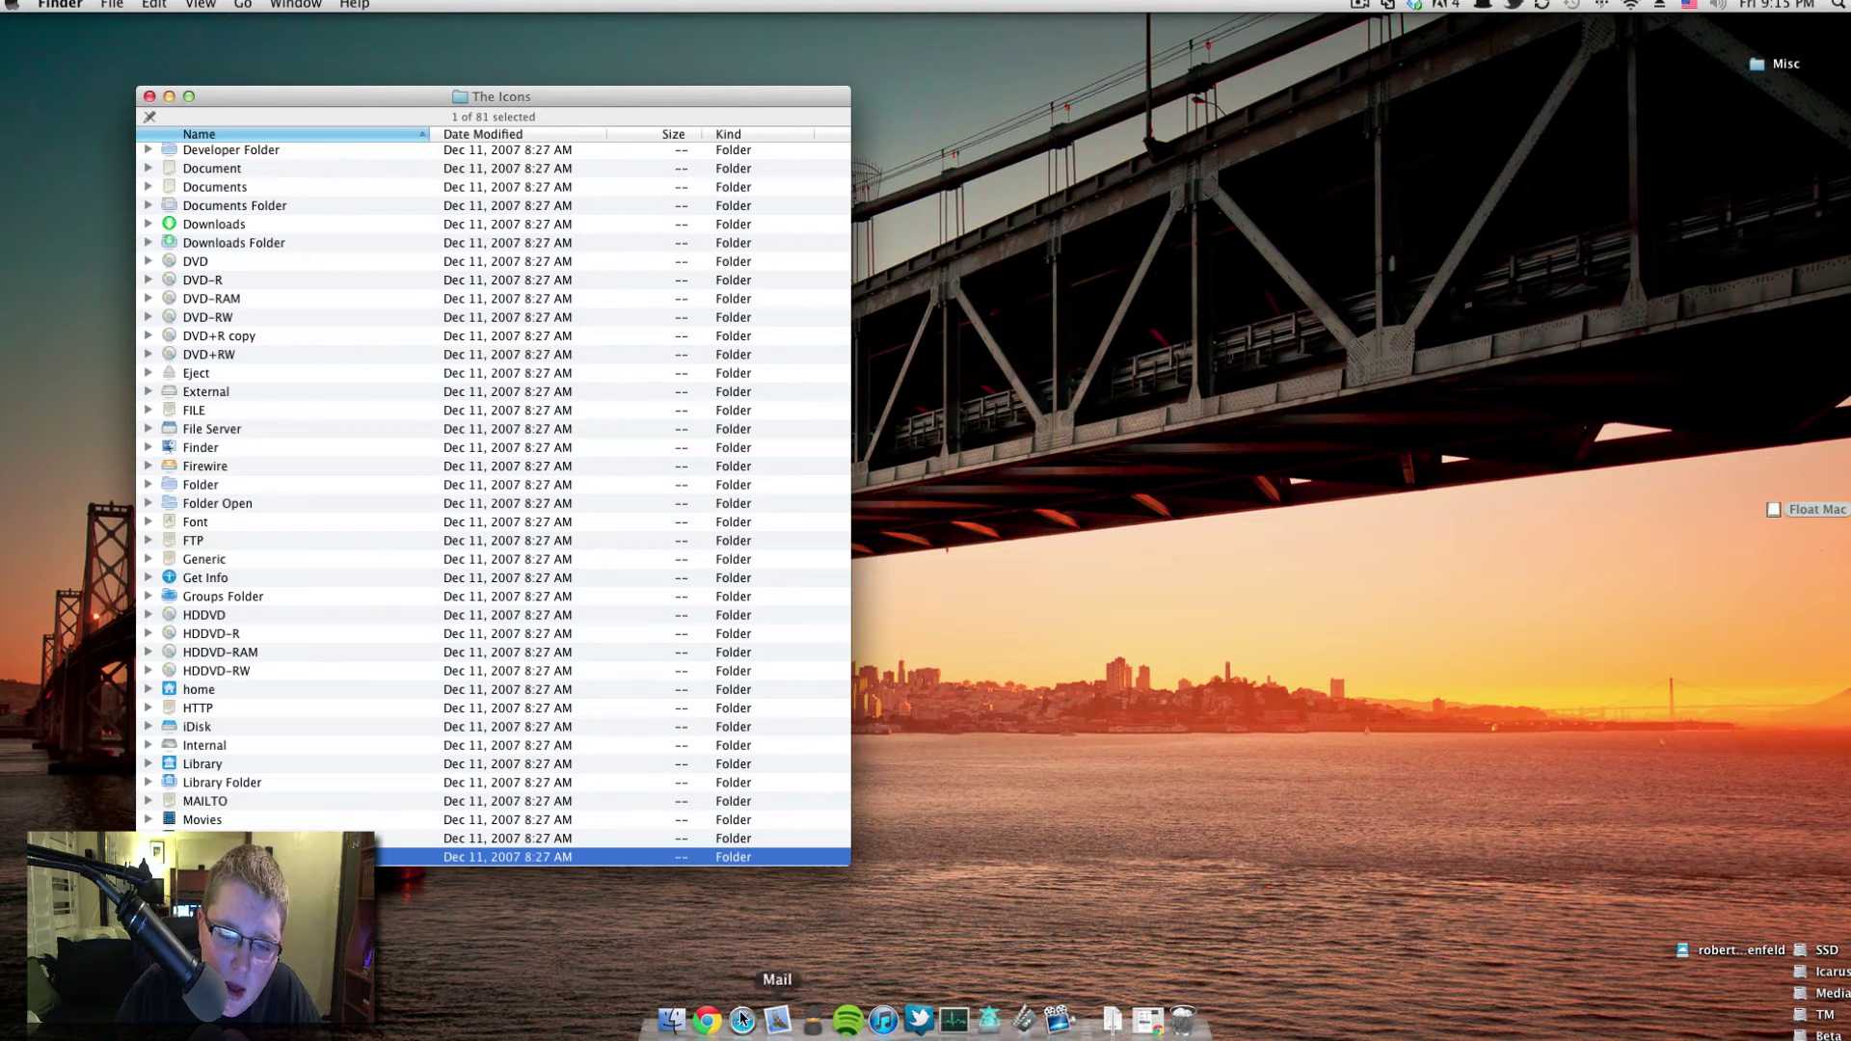
click(669, 1020)
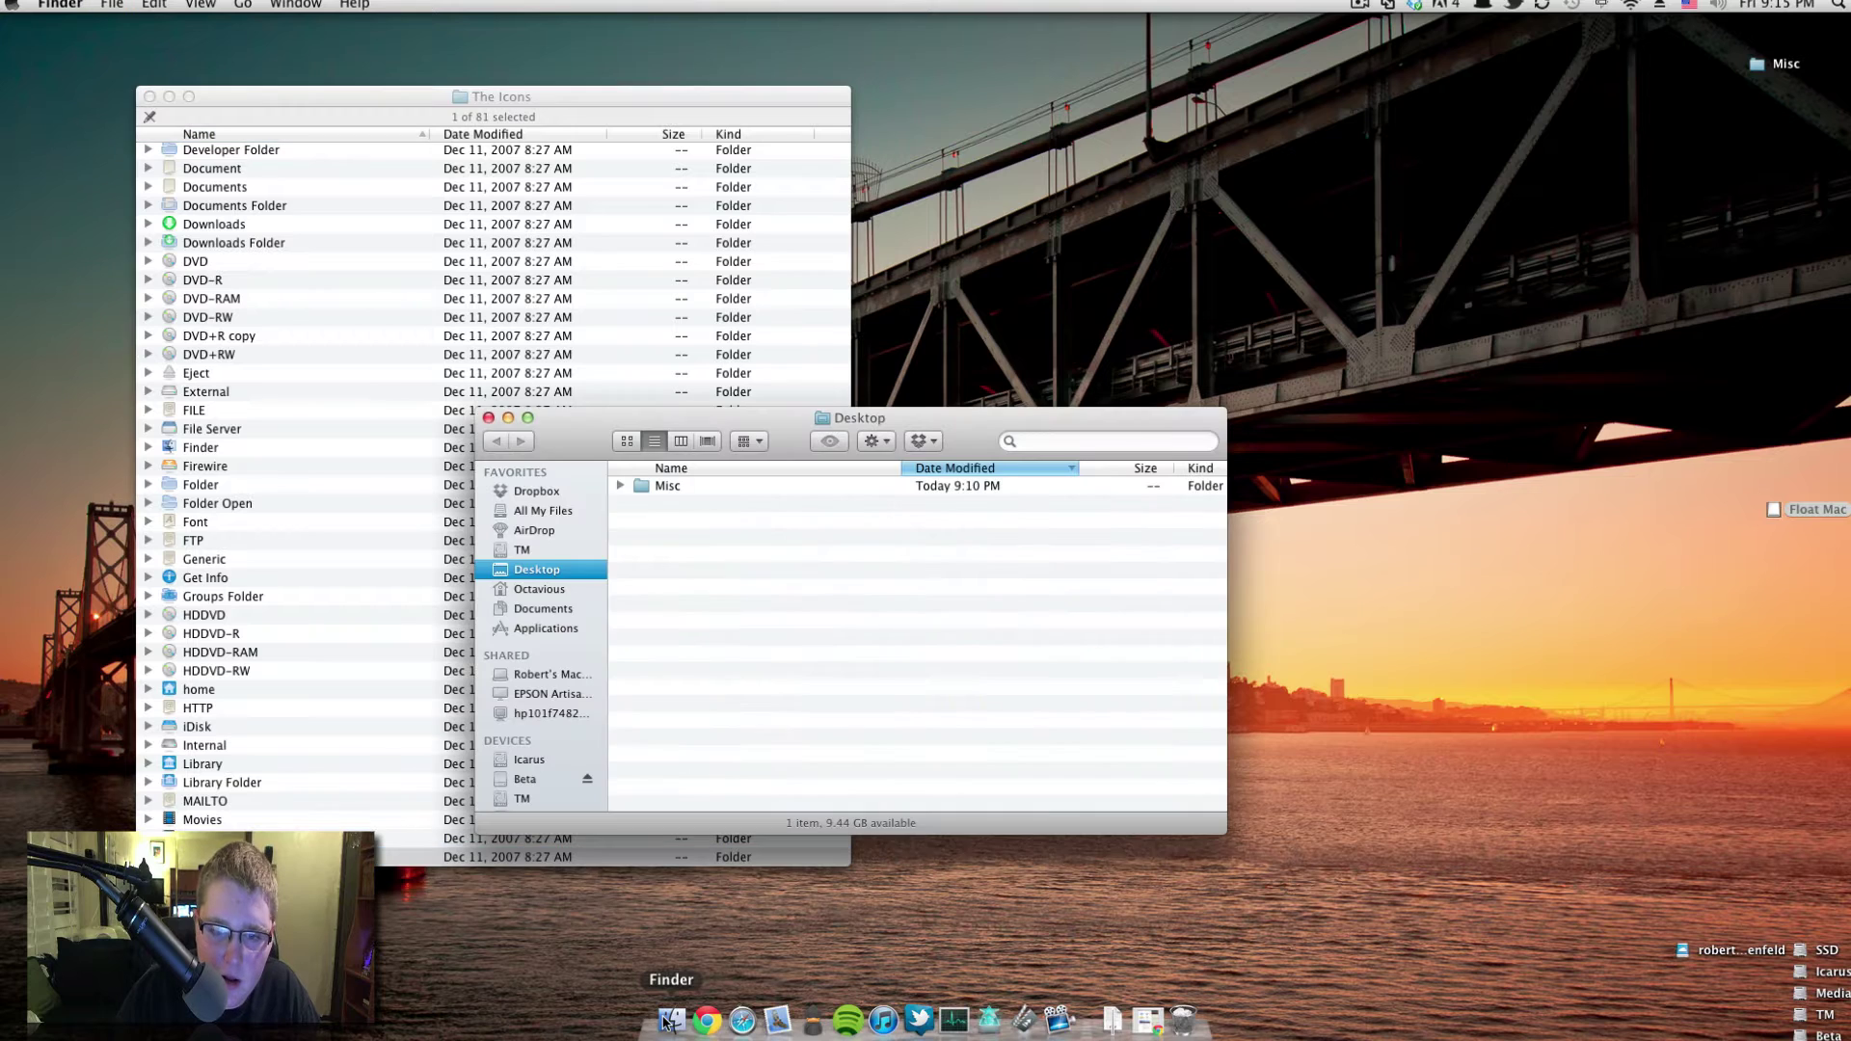
click(689, 484)
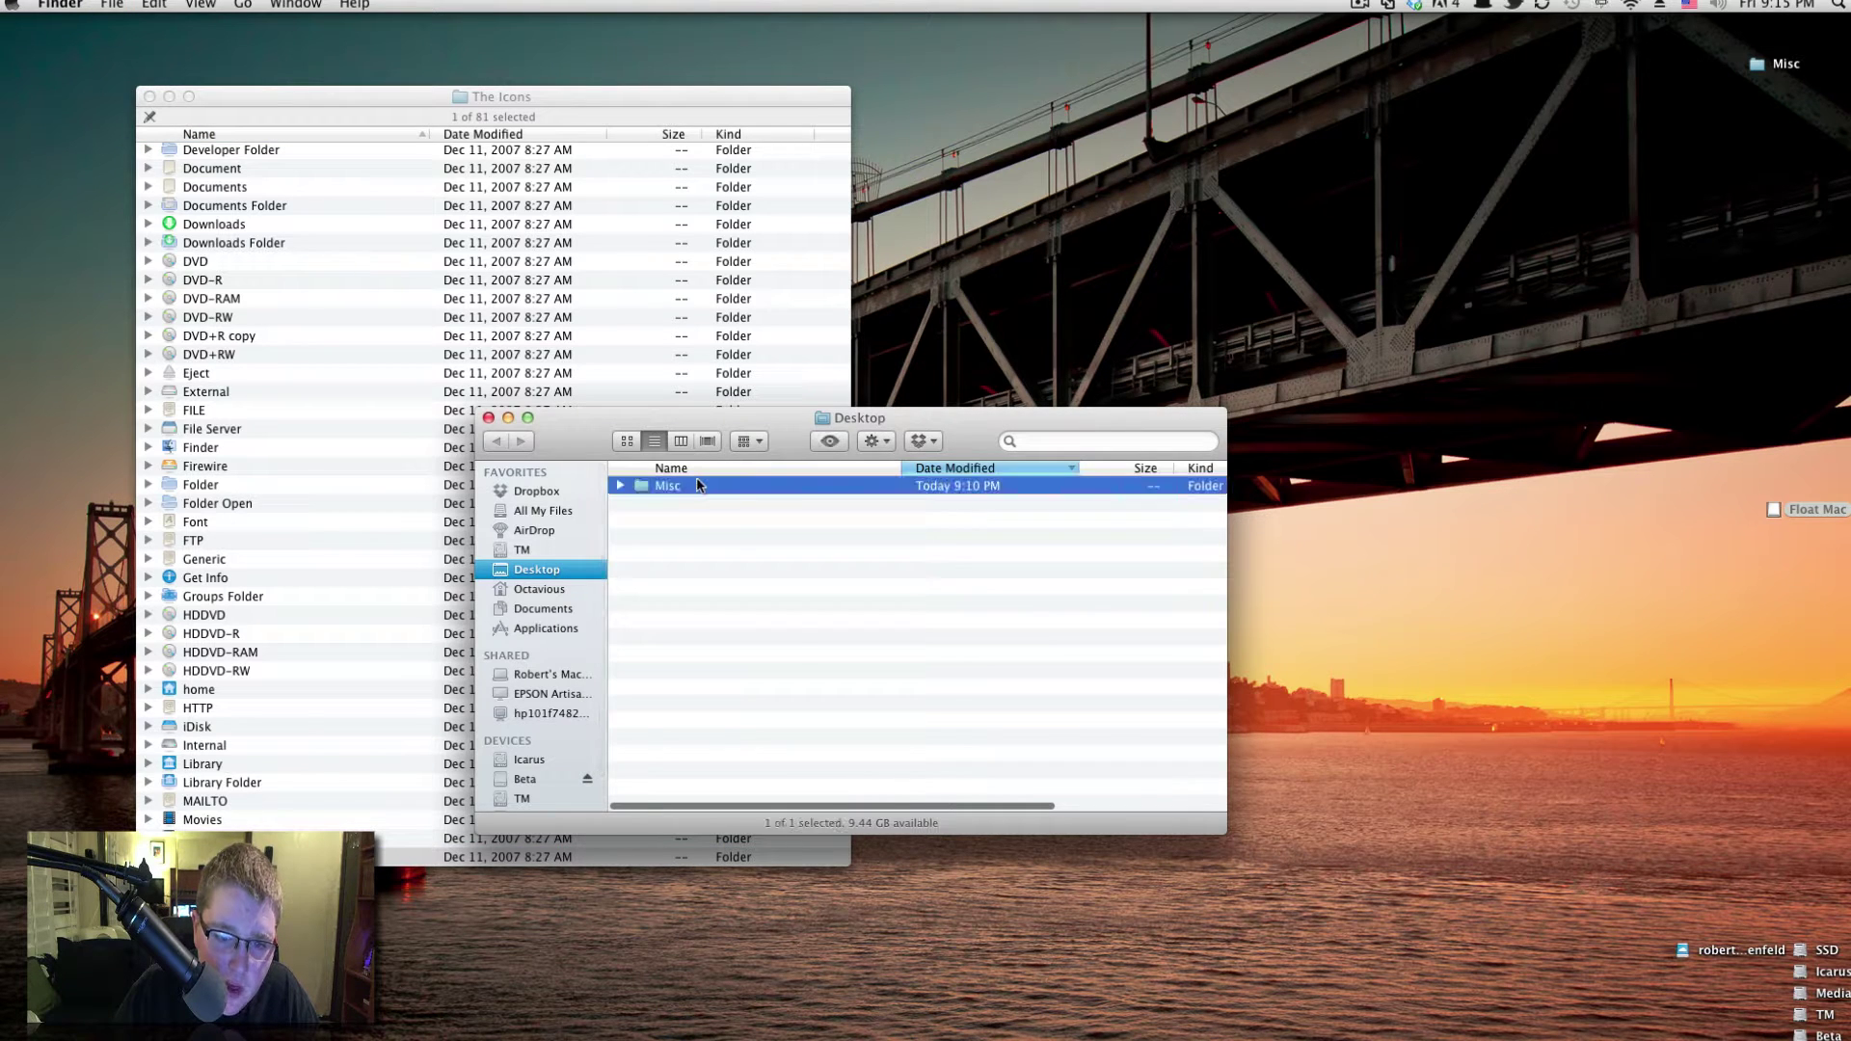
key(space)
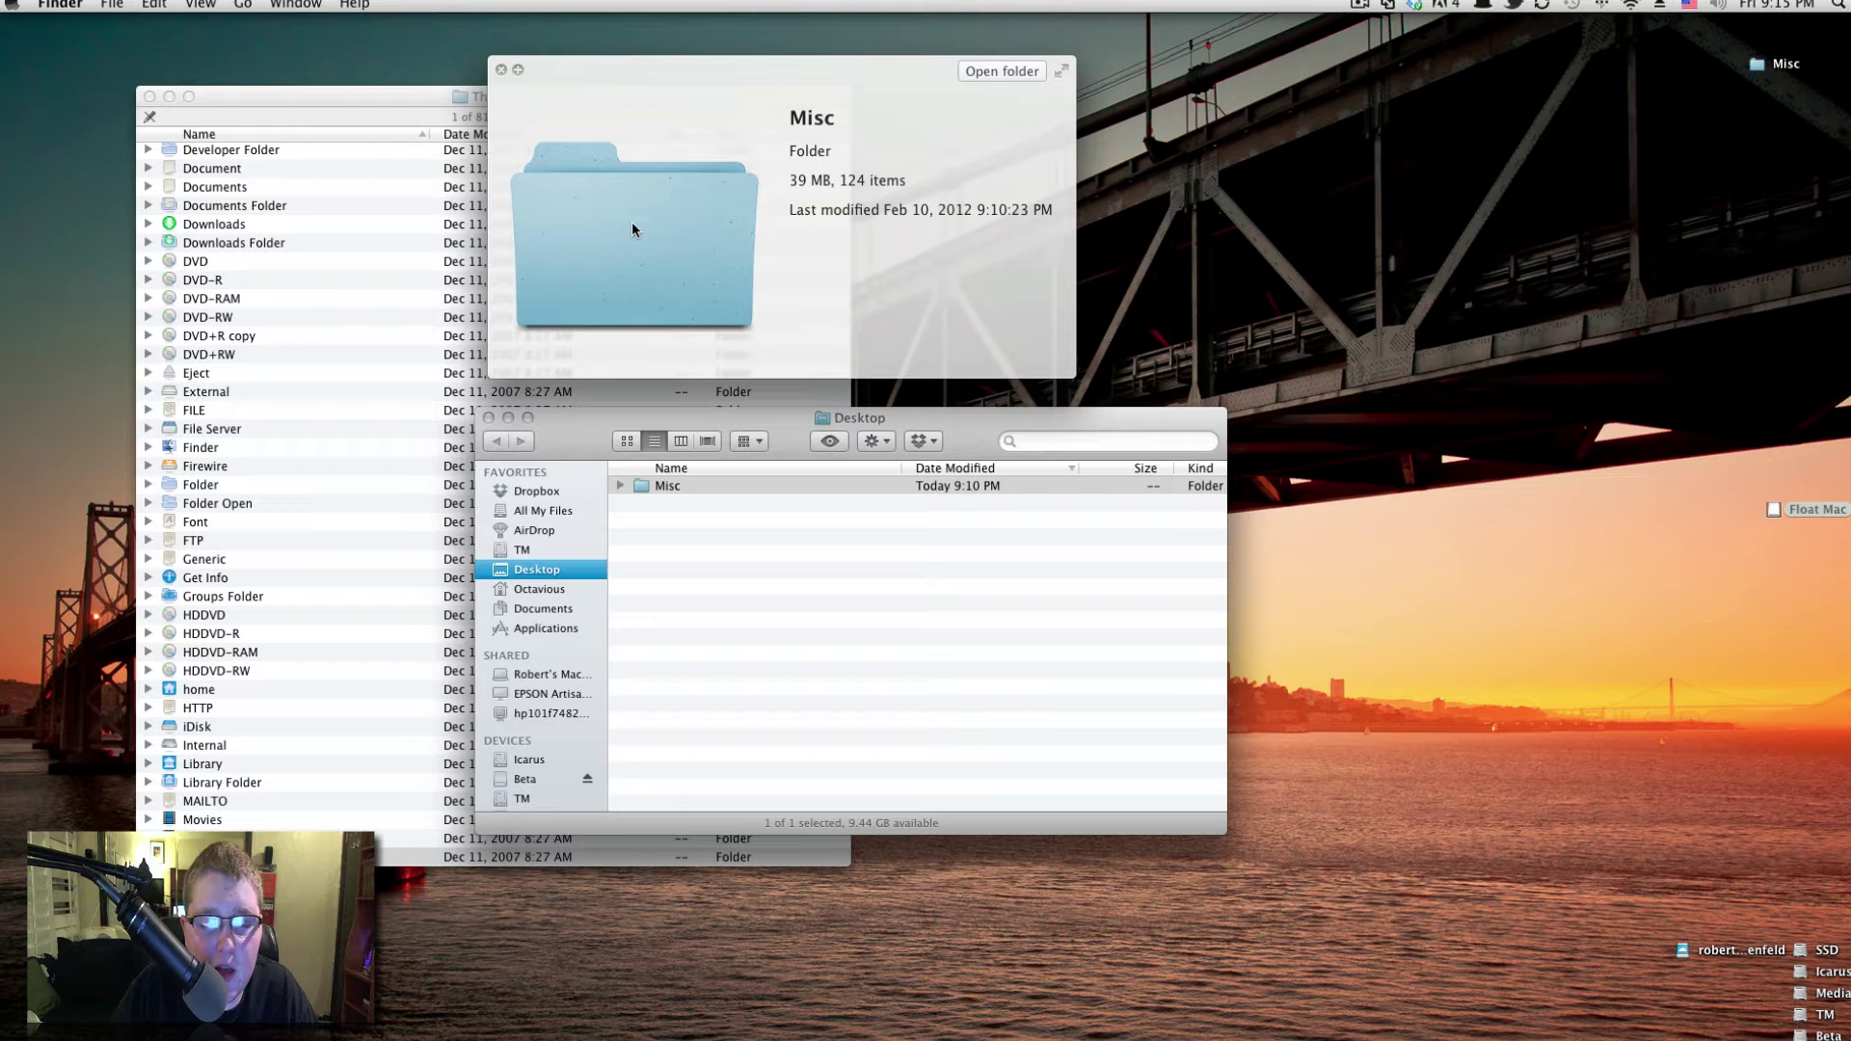
key(space)
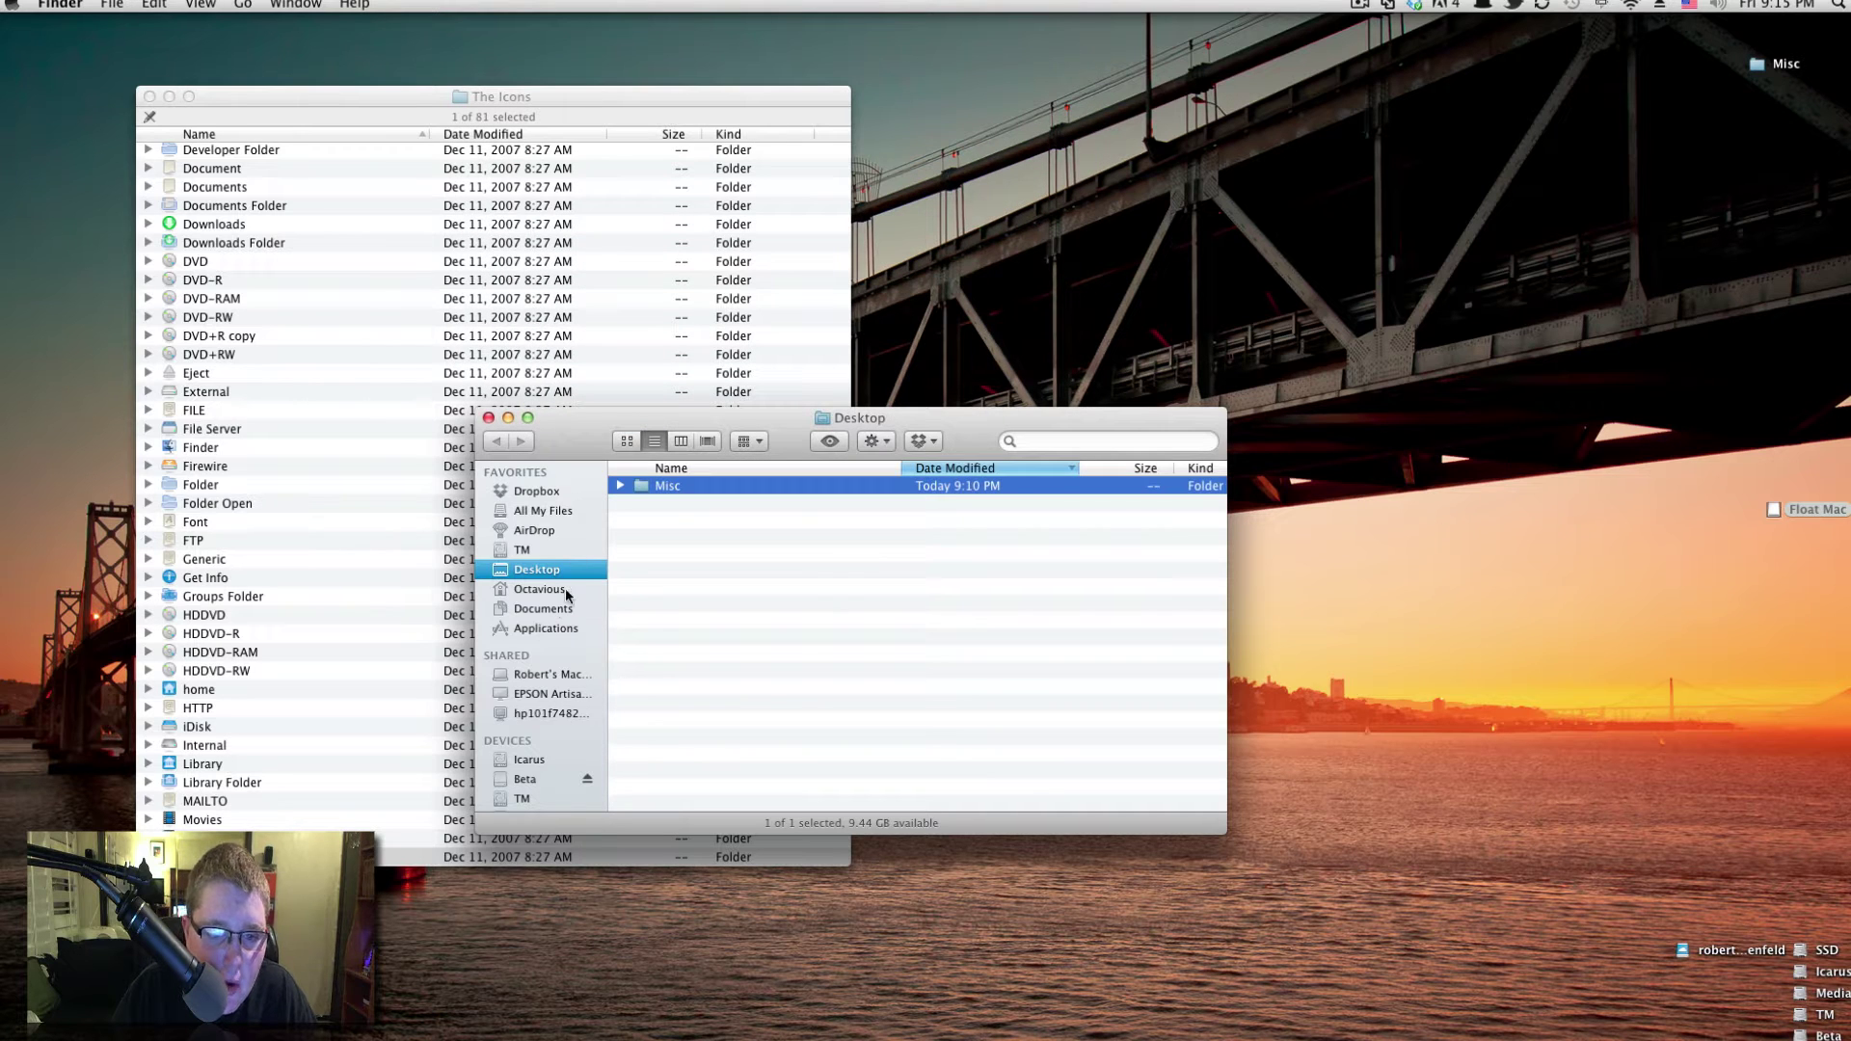
Browse the home folder's Public, Music, iTunes, Album Artwork, Library and Movies folders in column view
click(567, 590)
click(664, 632)
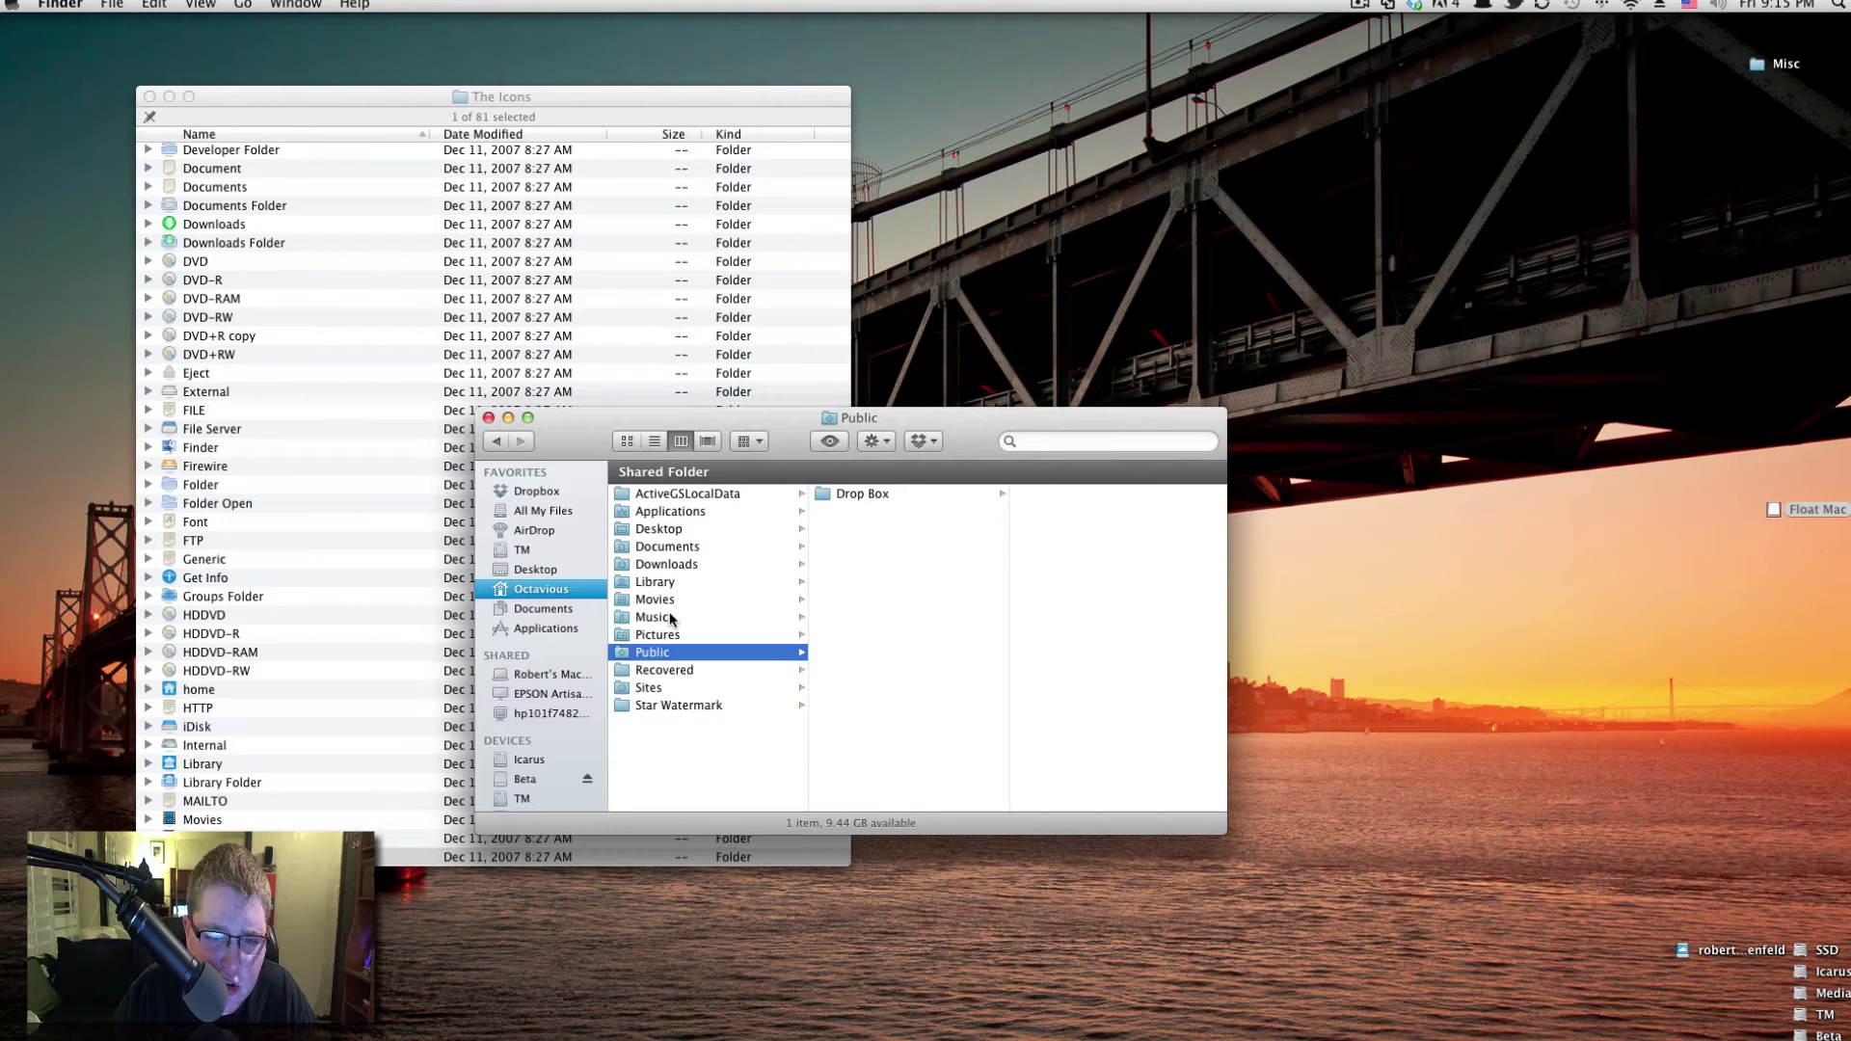
click(797, 590)
click(892, 490)
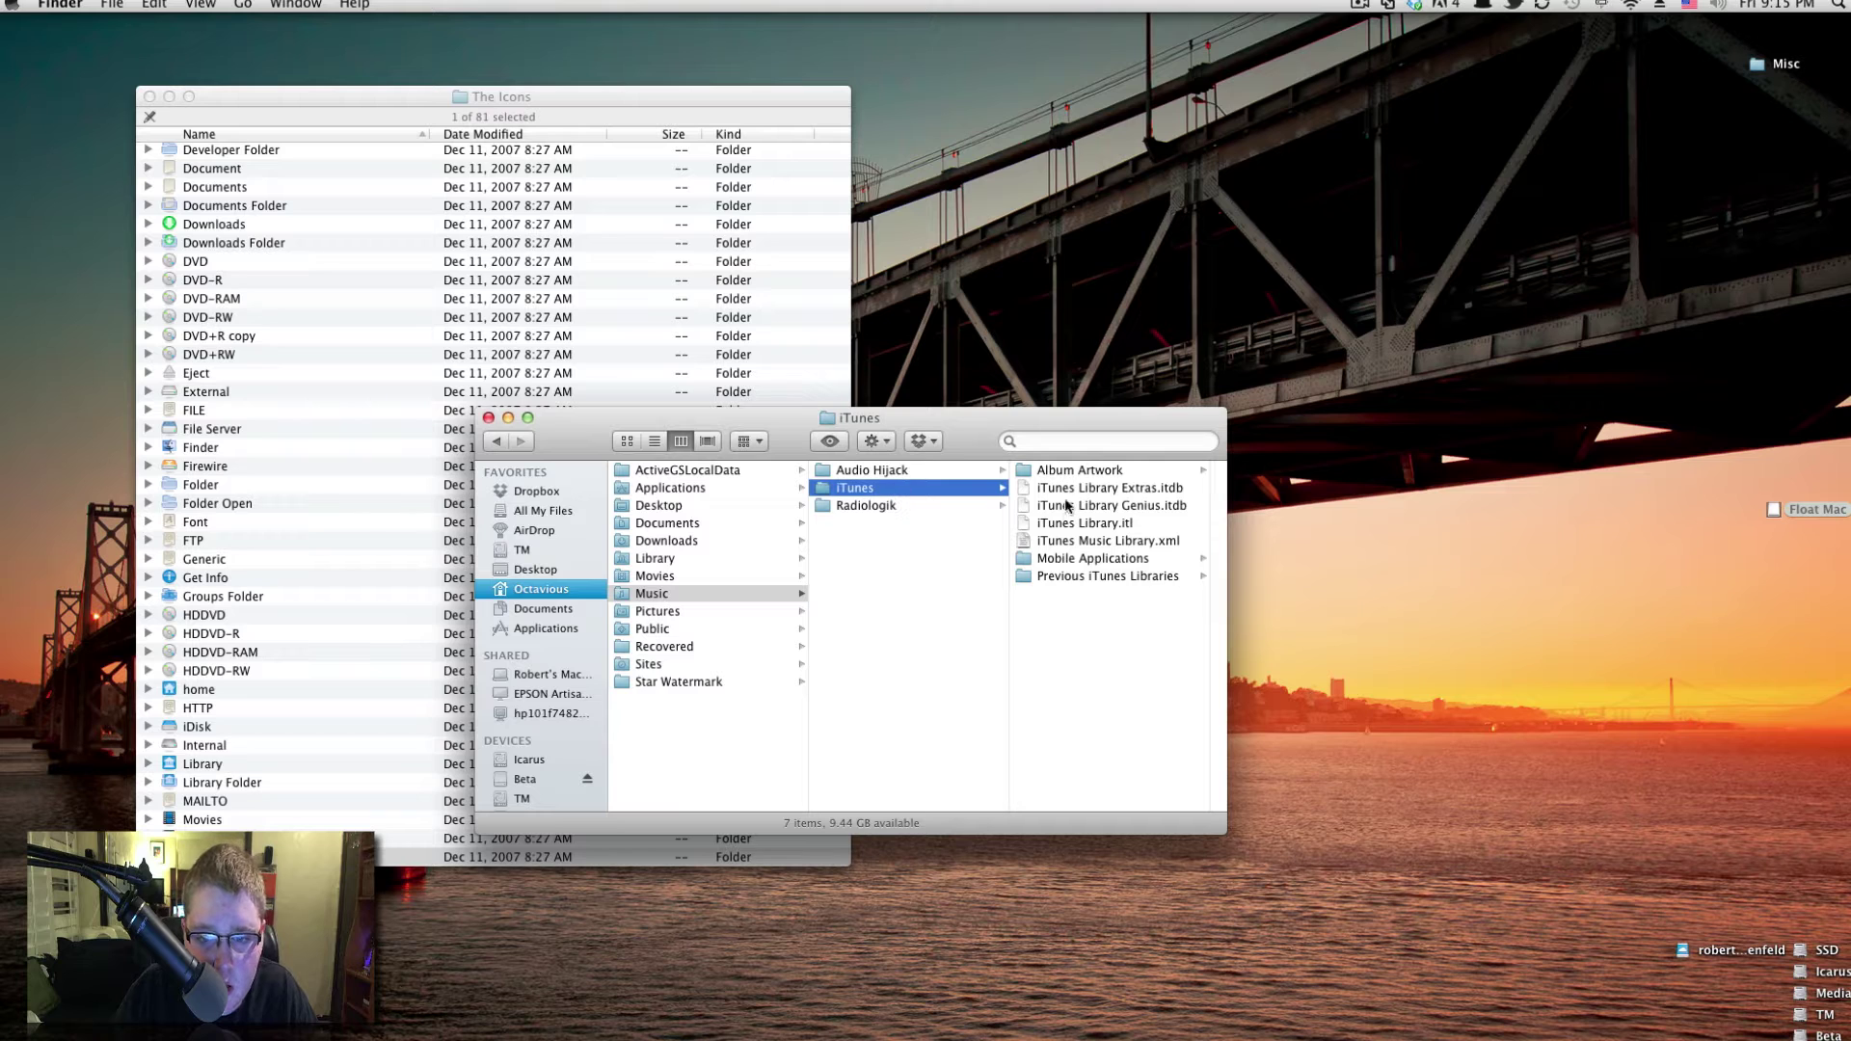
click(1079, 471)
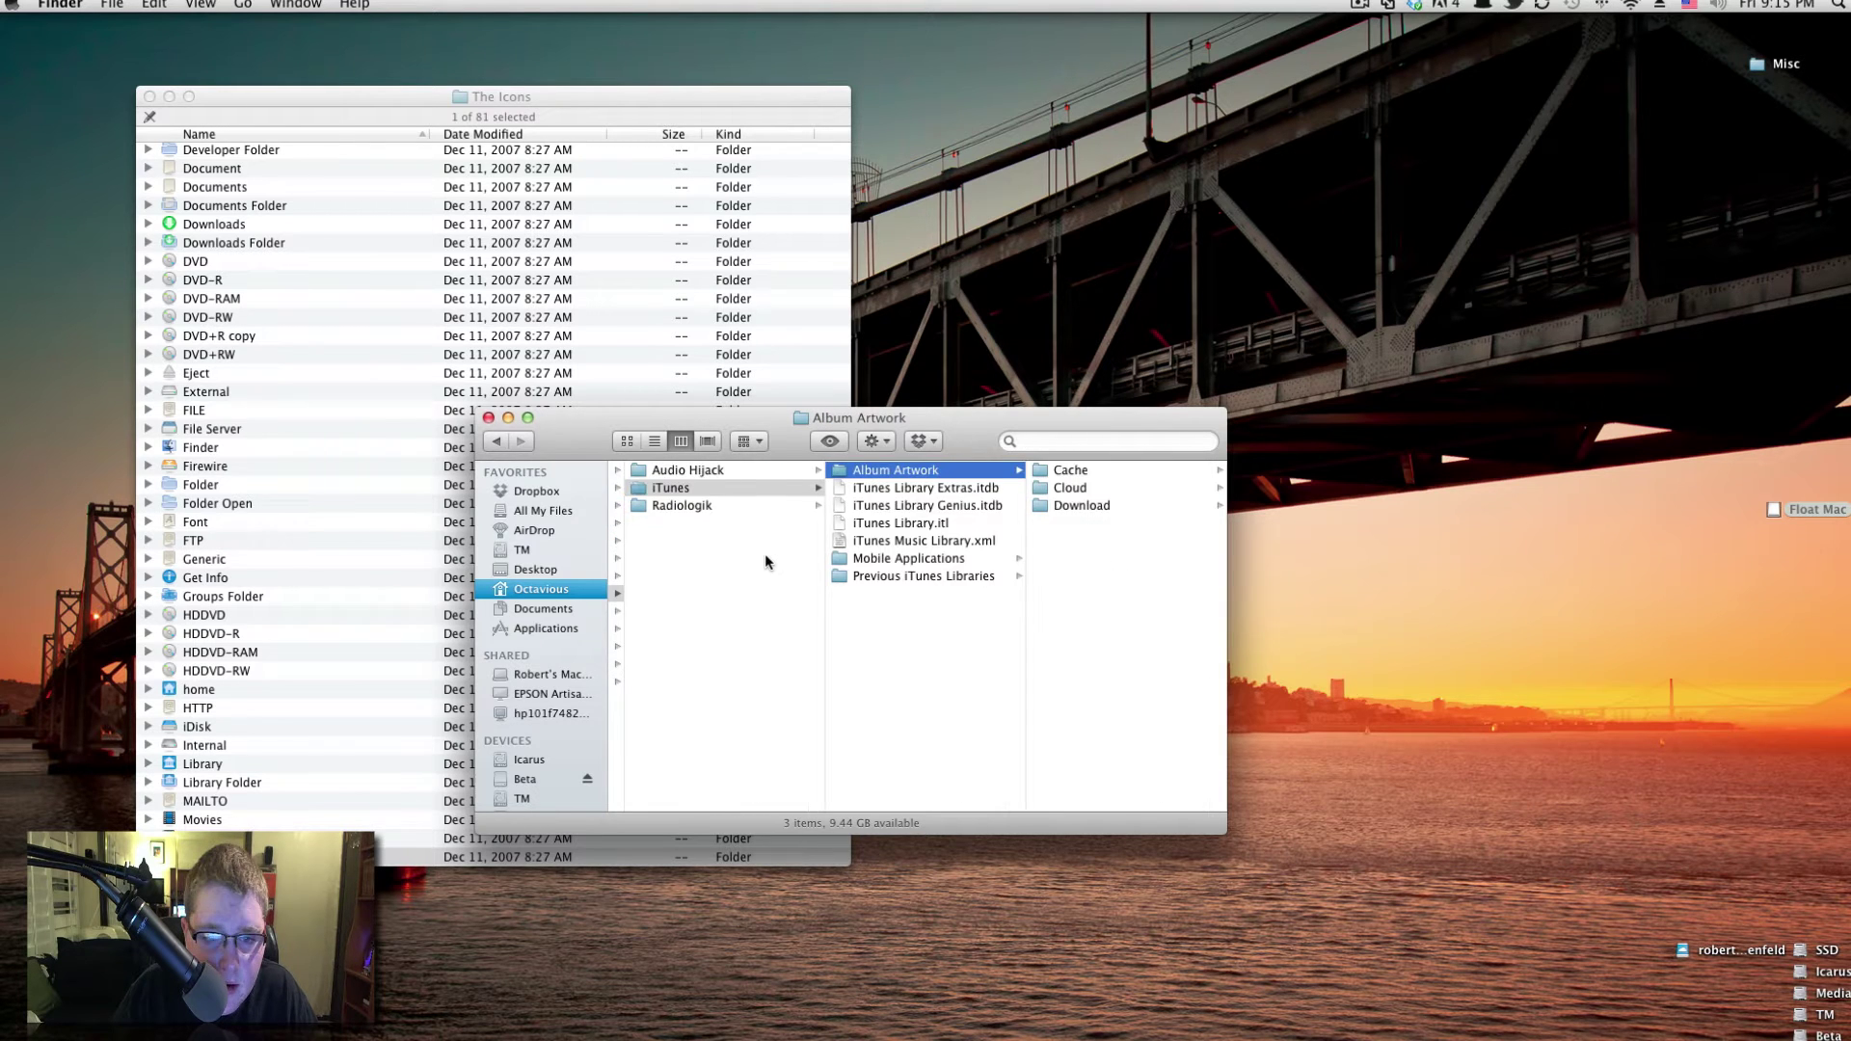
scroll(766, 562, left, 5)
click(708, 559)
click(703, 577)
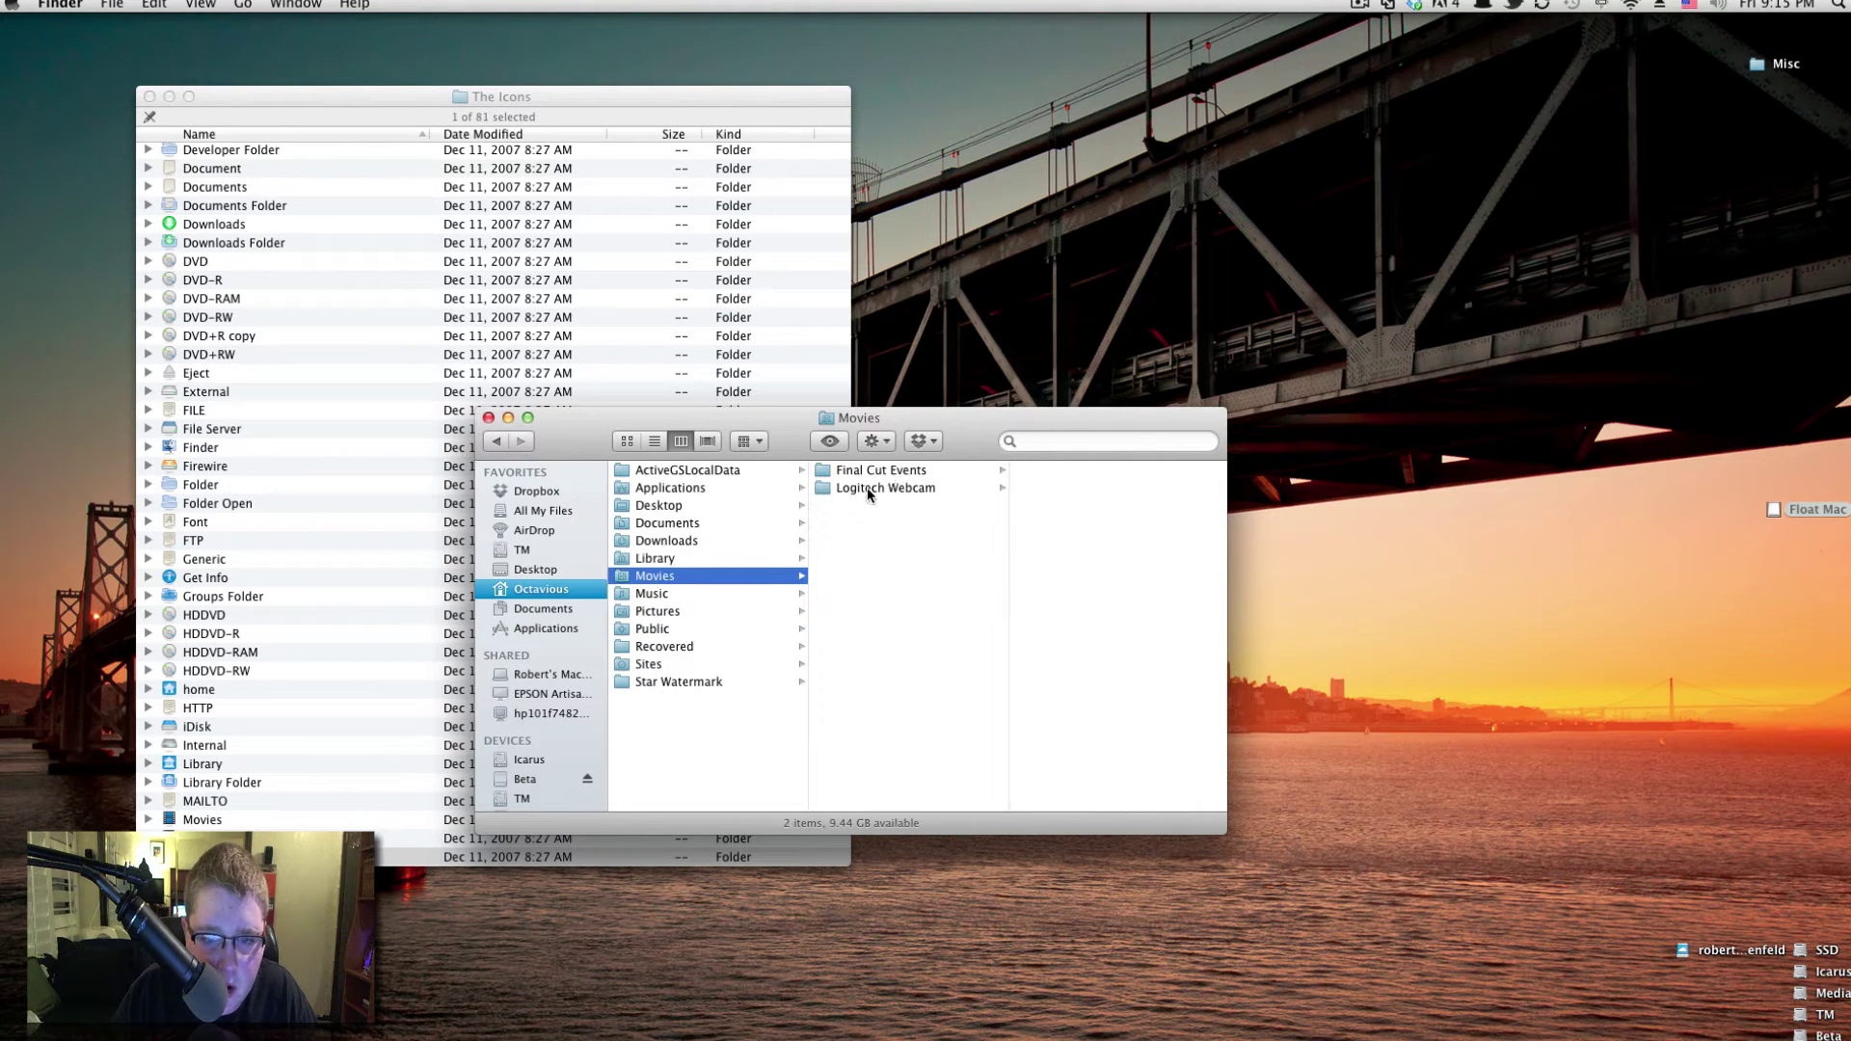
Open the Documents folder and preview the bbc-2-1-4.doc file
click(674, 524)
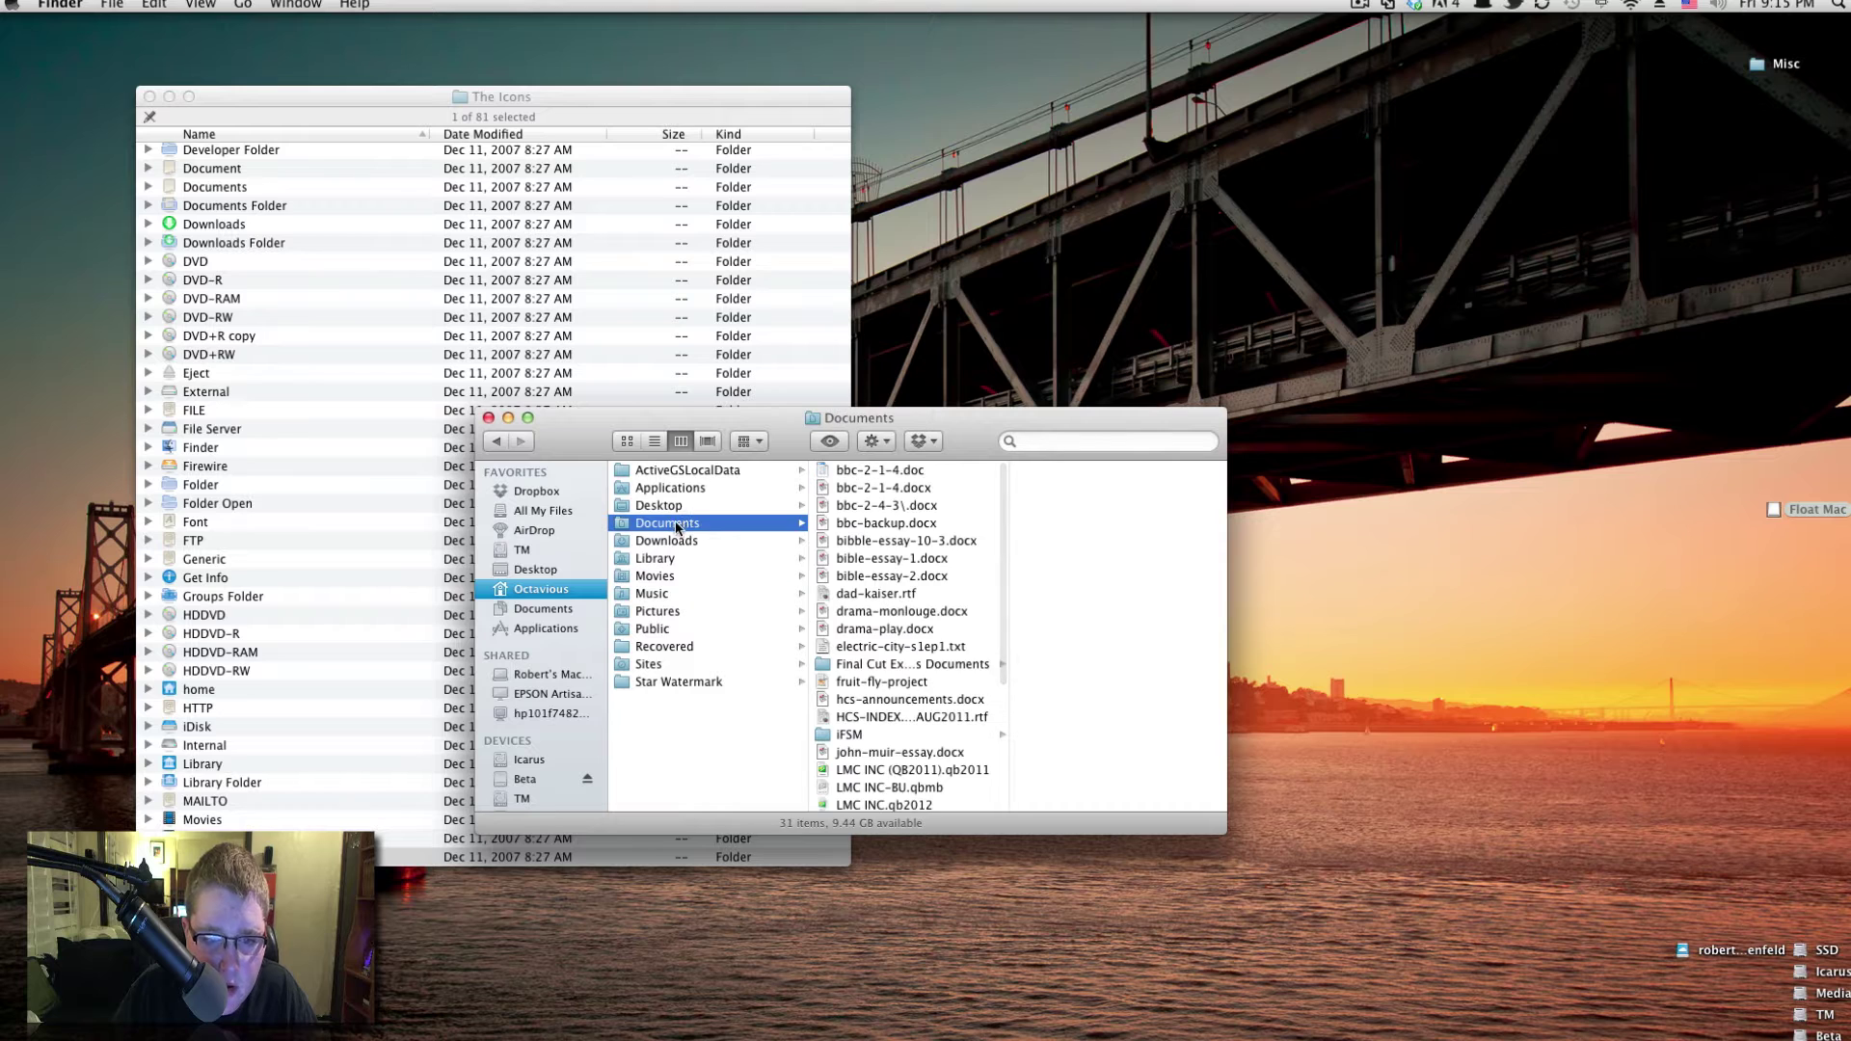
click(874, 476)
scroll(908, 800, down, 3)
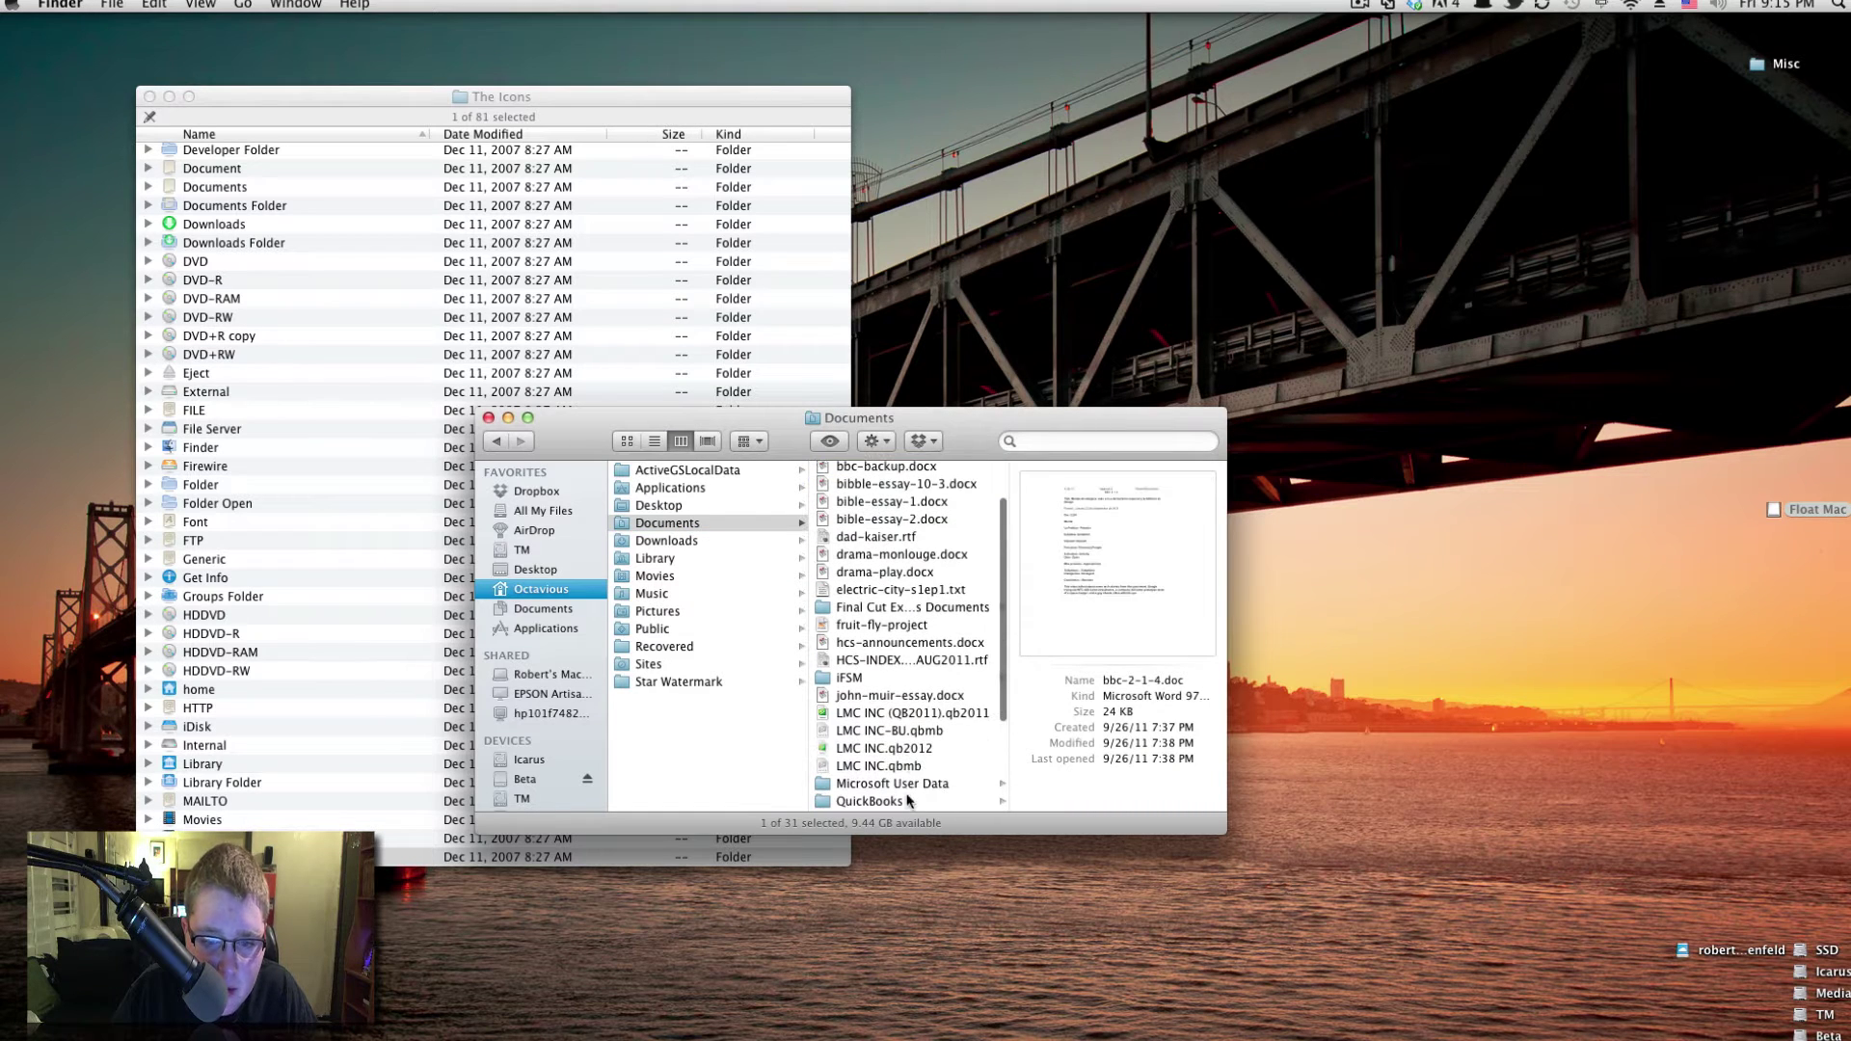
scroll(884, 653, down, 5)
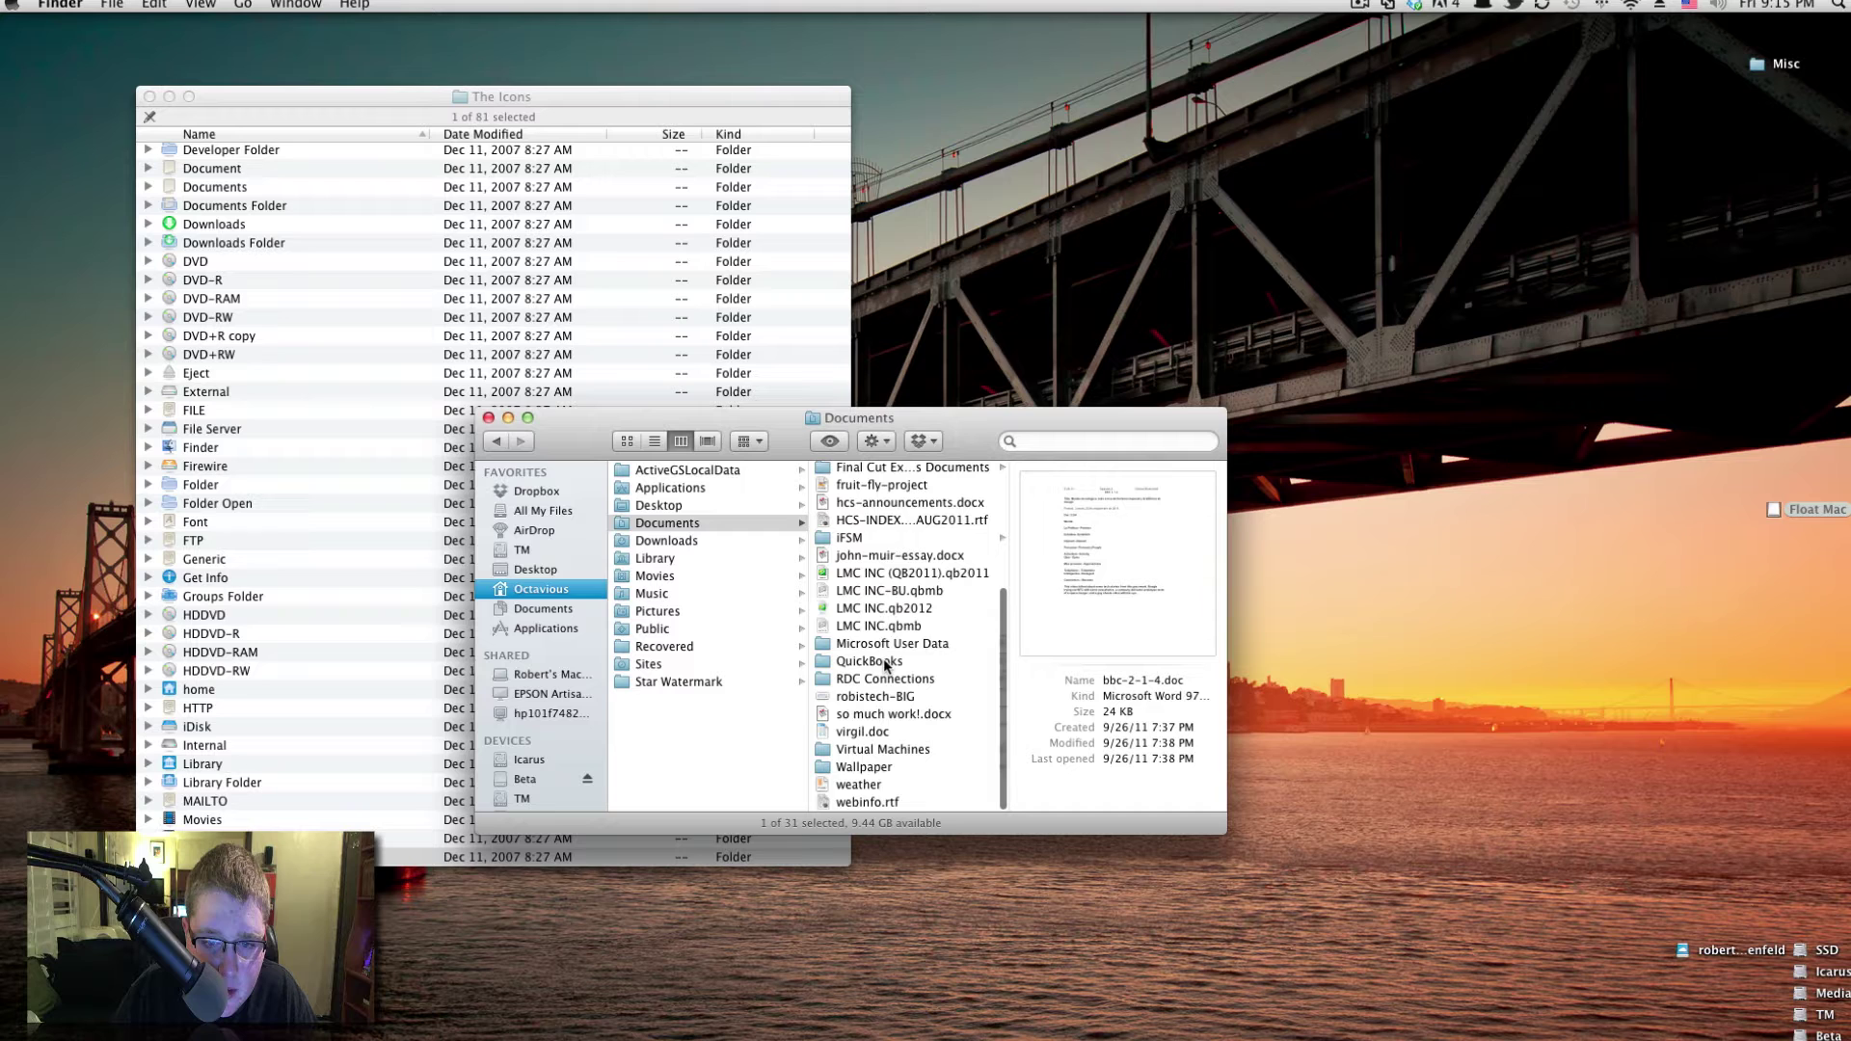
click(491, 418)
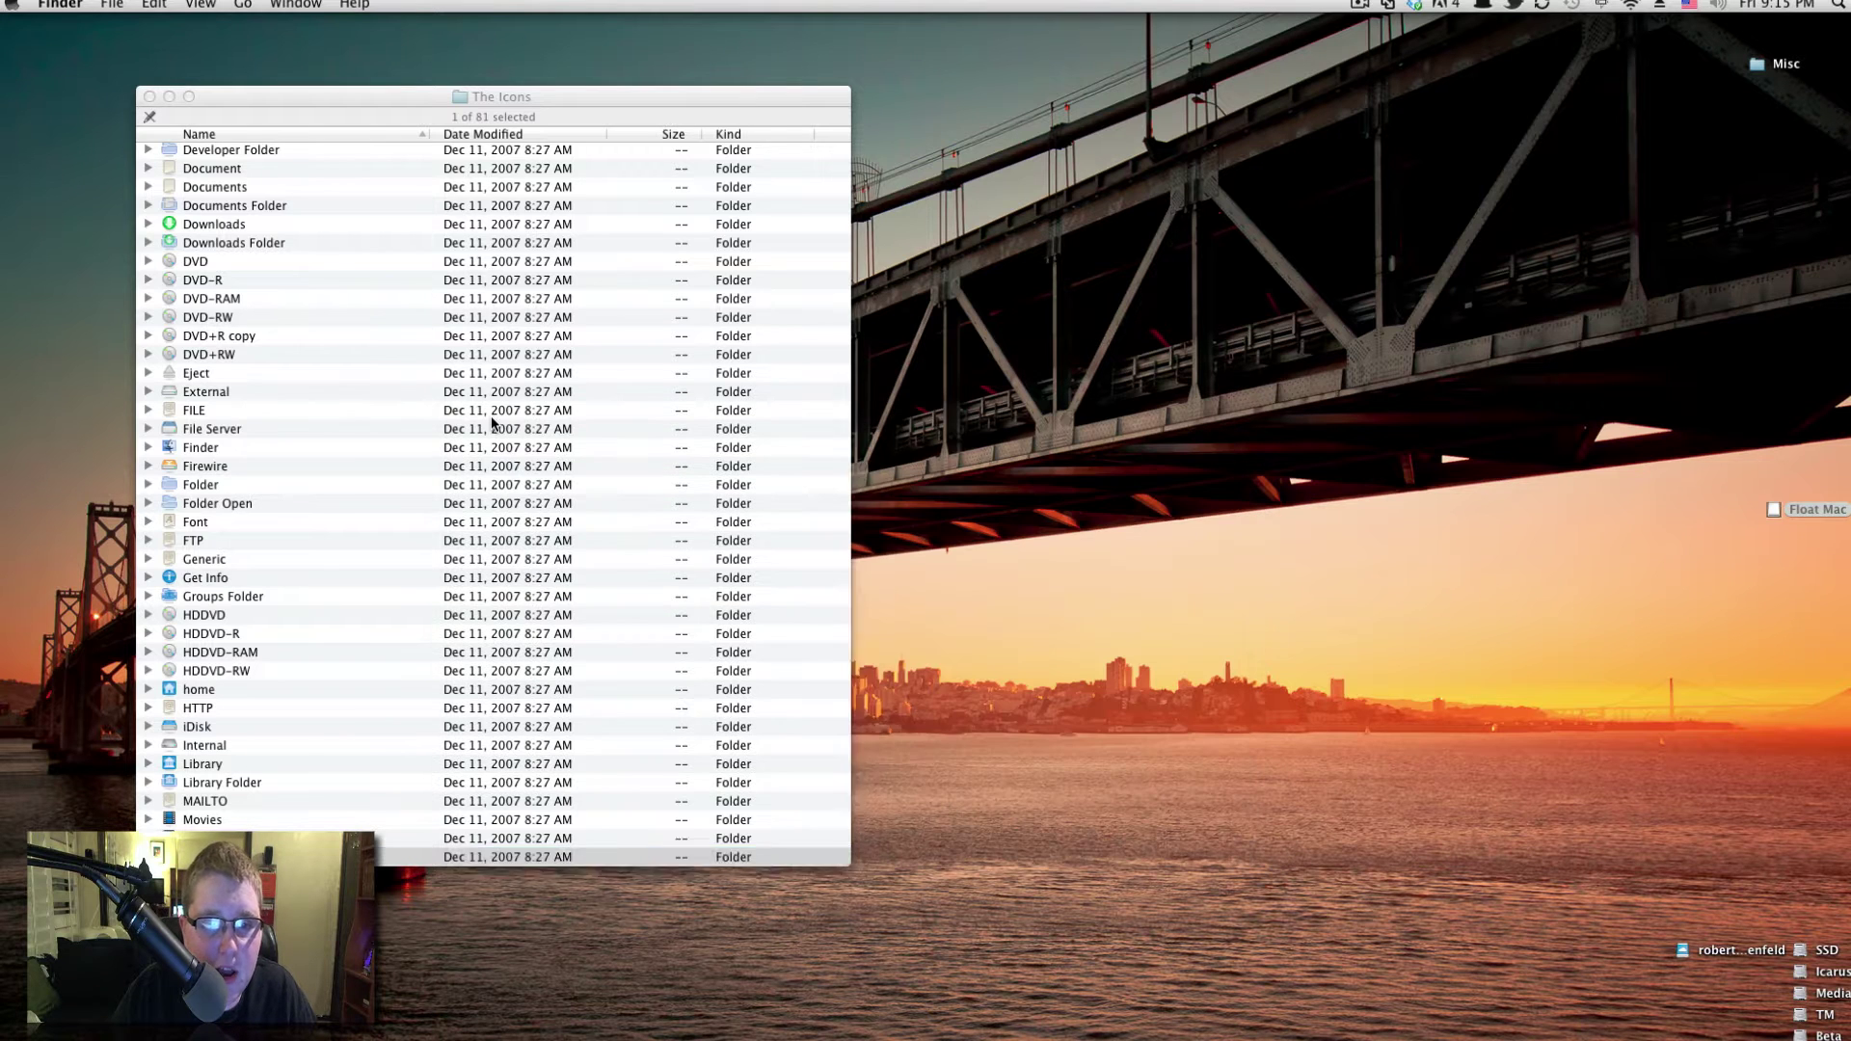
click(484, 412)
key(space)
key(Down)
key(Down)
key(Down)
key(Down)
key(Down)
key(Down)
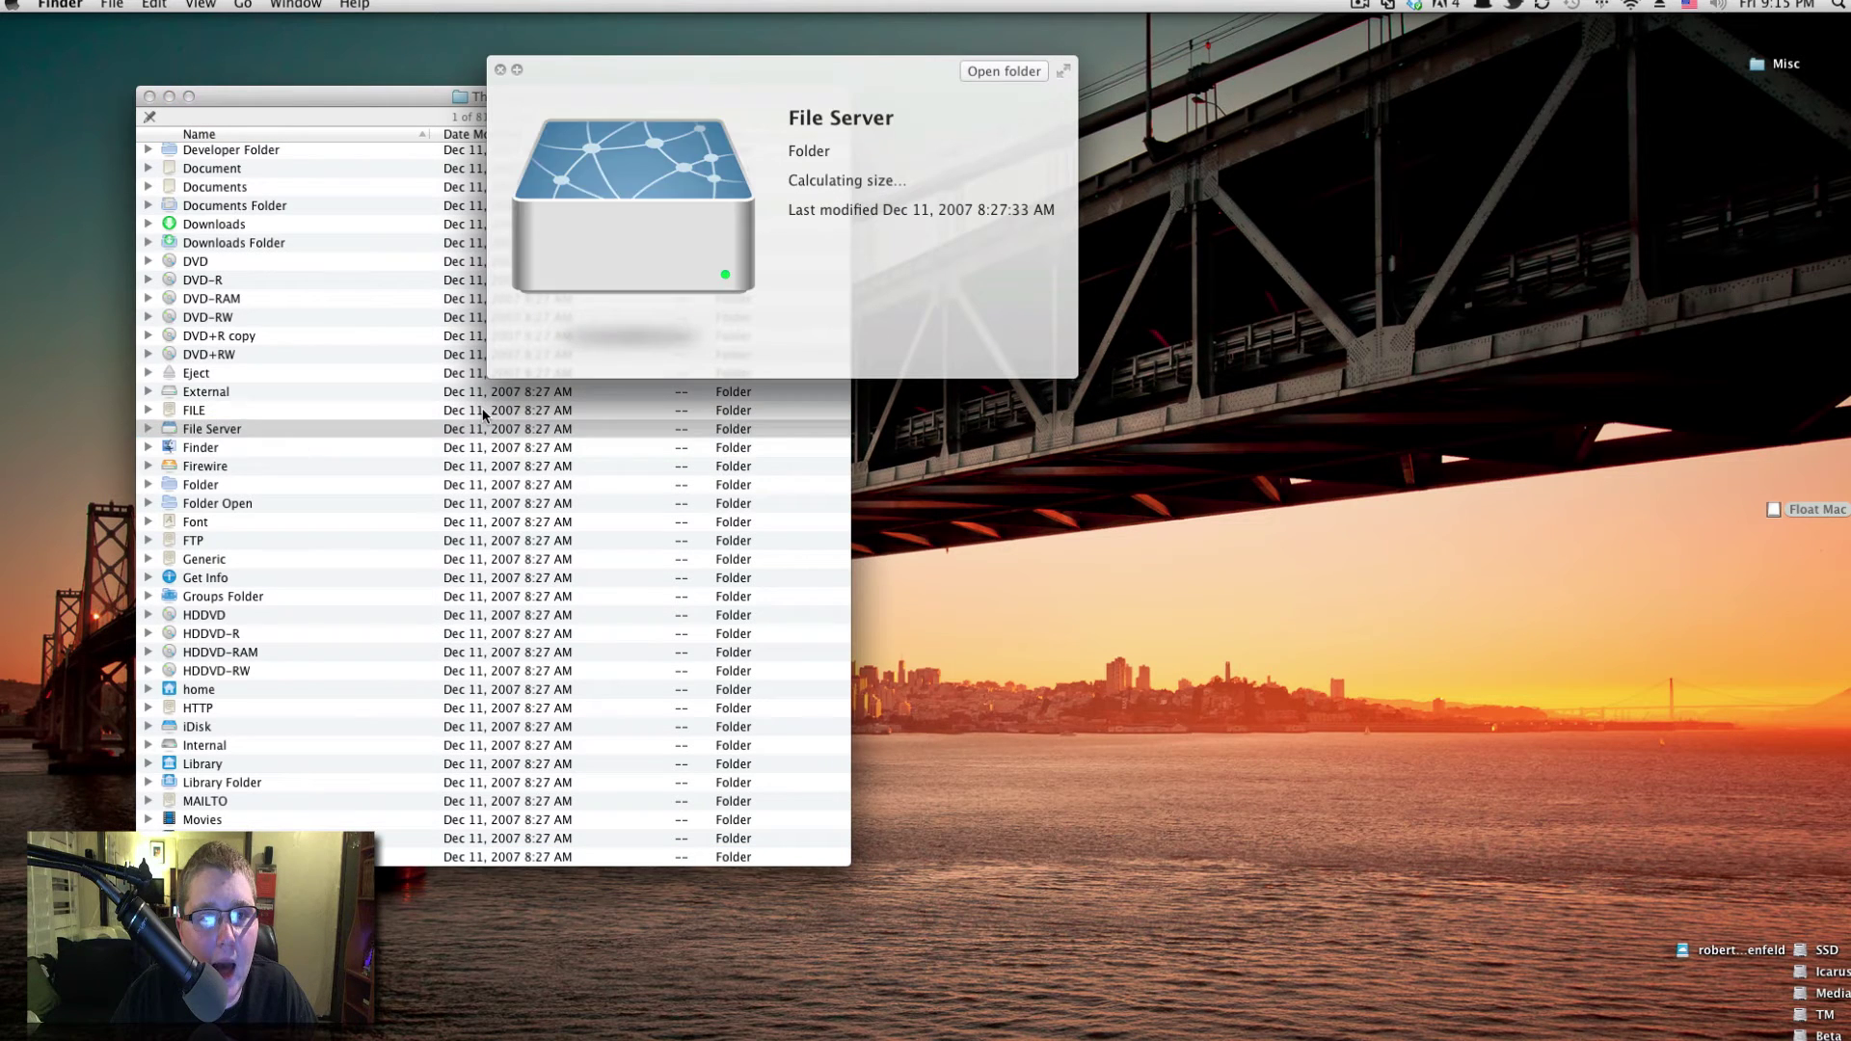
key(Up)
key(Up)
key(Up)
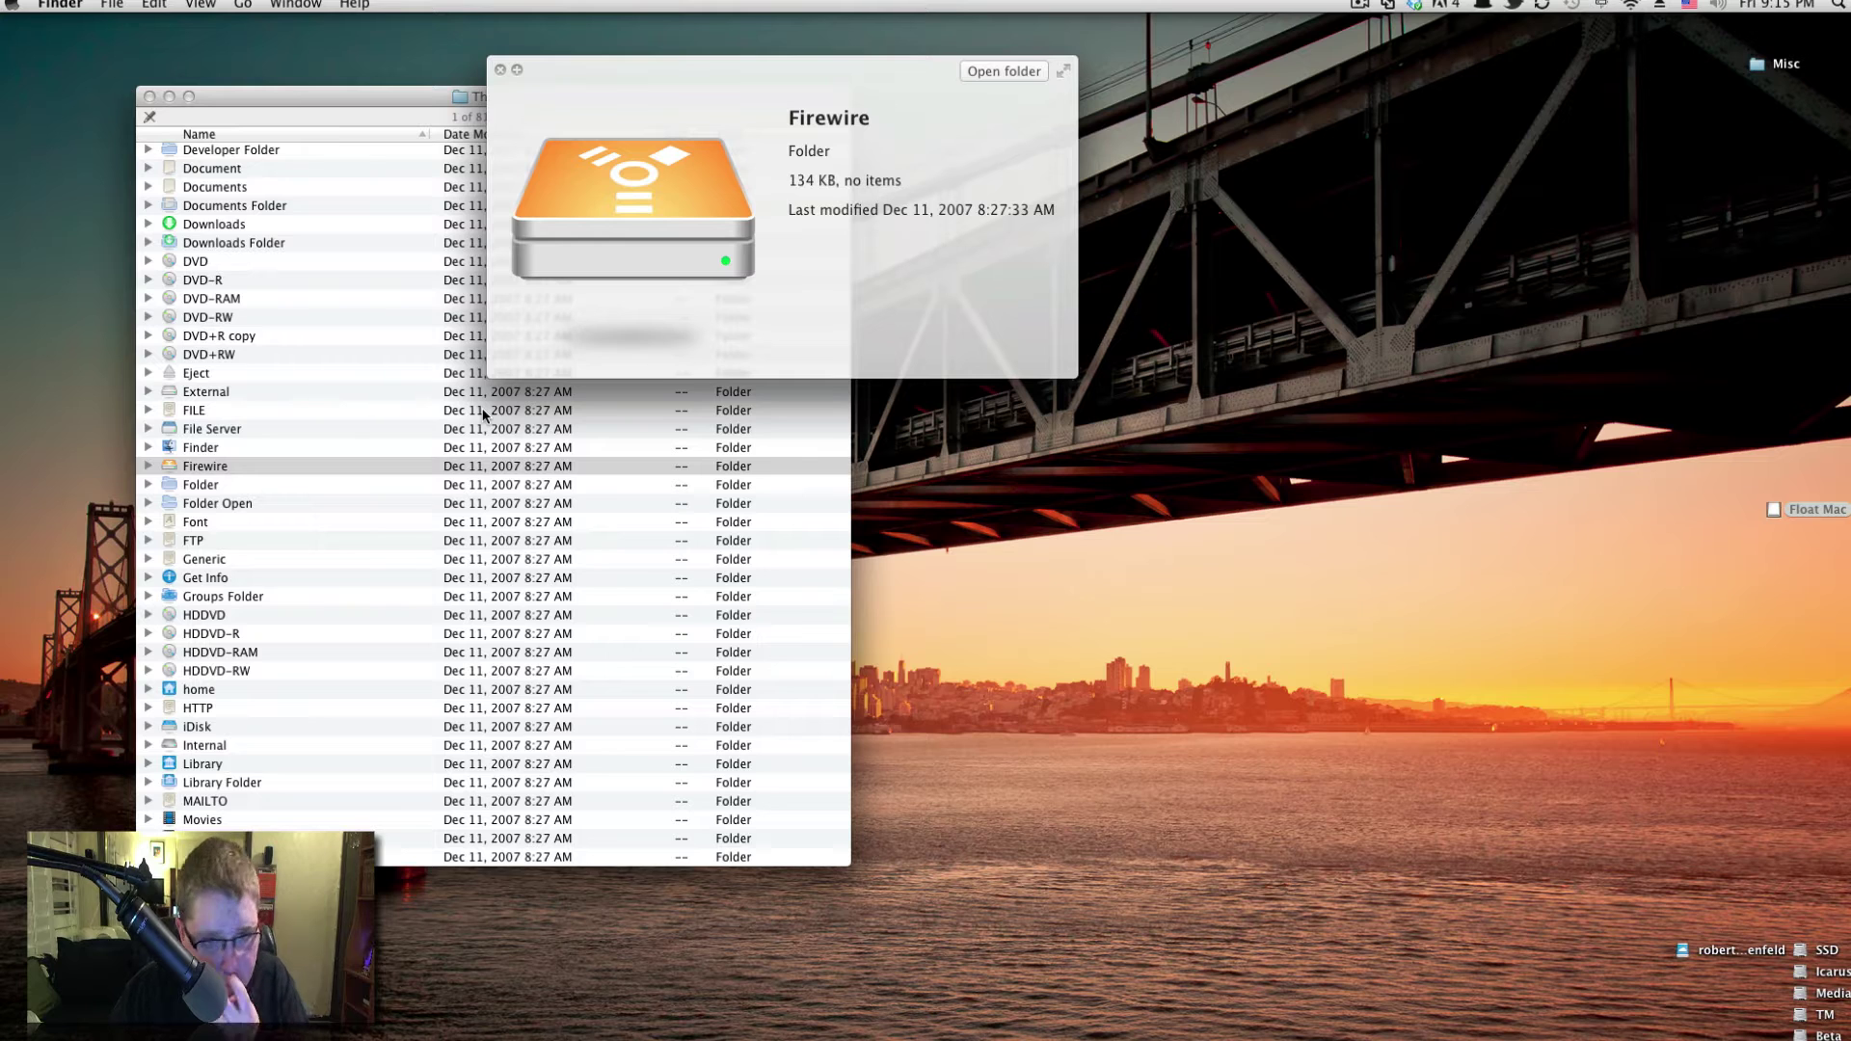
key(Down)
key(Down)
key(Down)
key(Down)
key(Down)
key(Down)
key(Down)
key(Down)
key(Down)
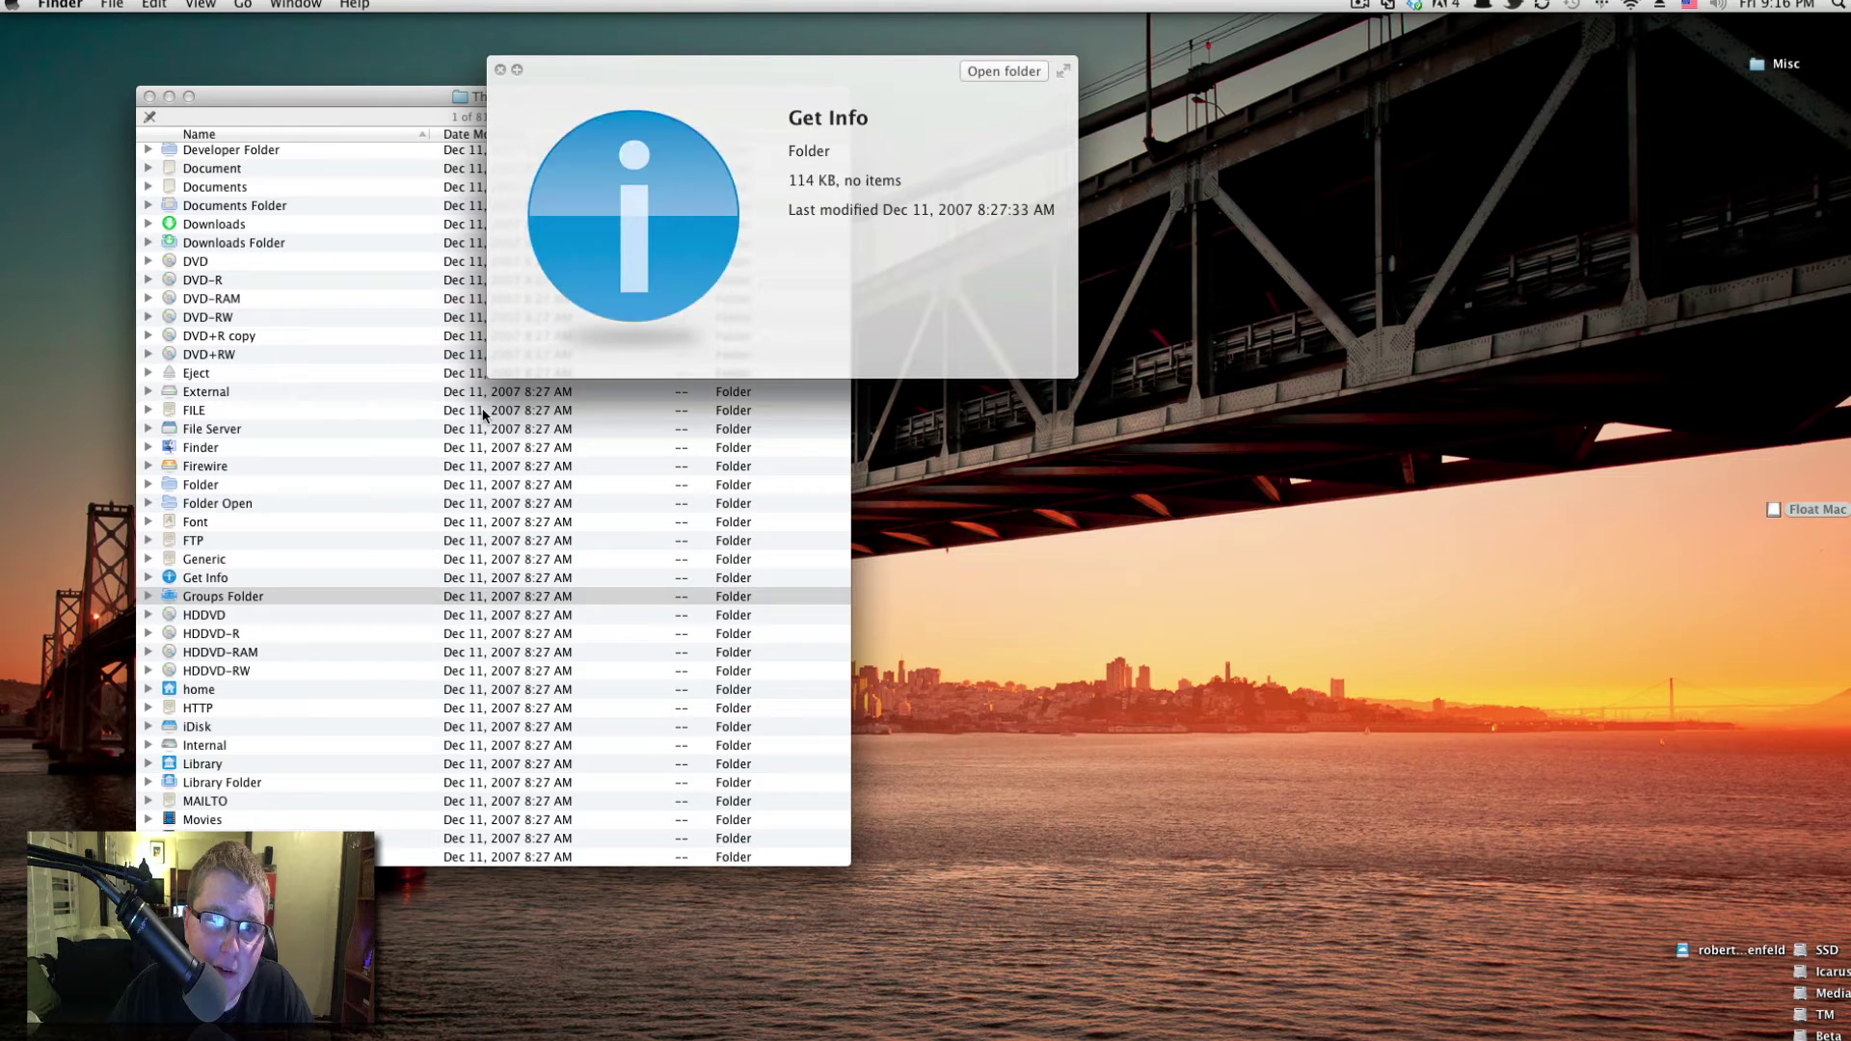
key(Down)
key(Down)
key(Down)
key(Down)
key(Down)
key(Down)
key(Down)
key(Down)
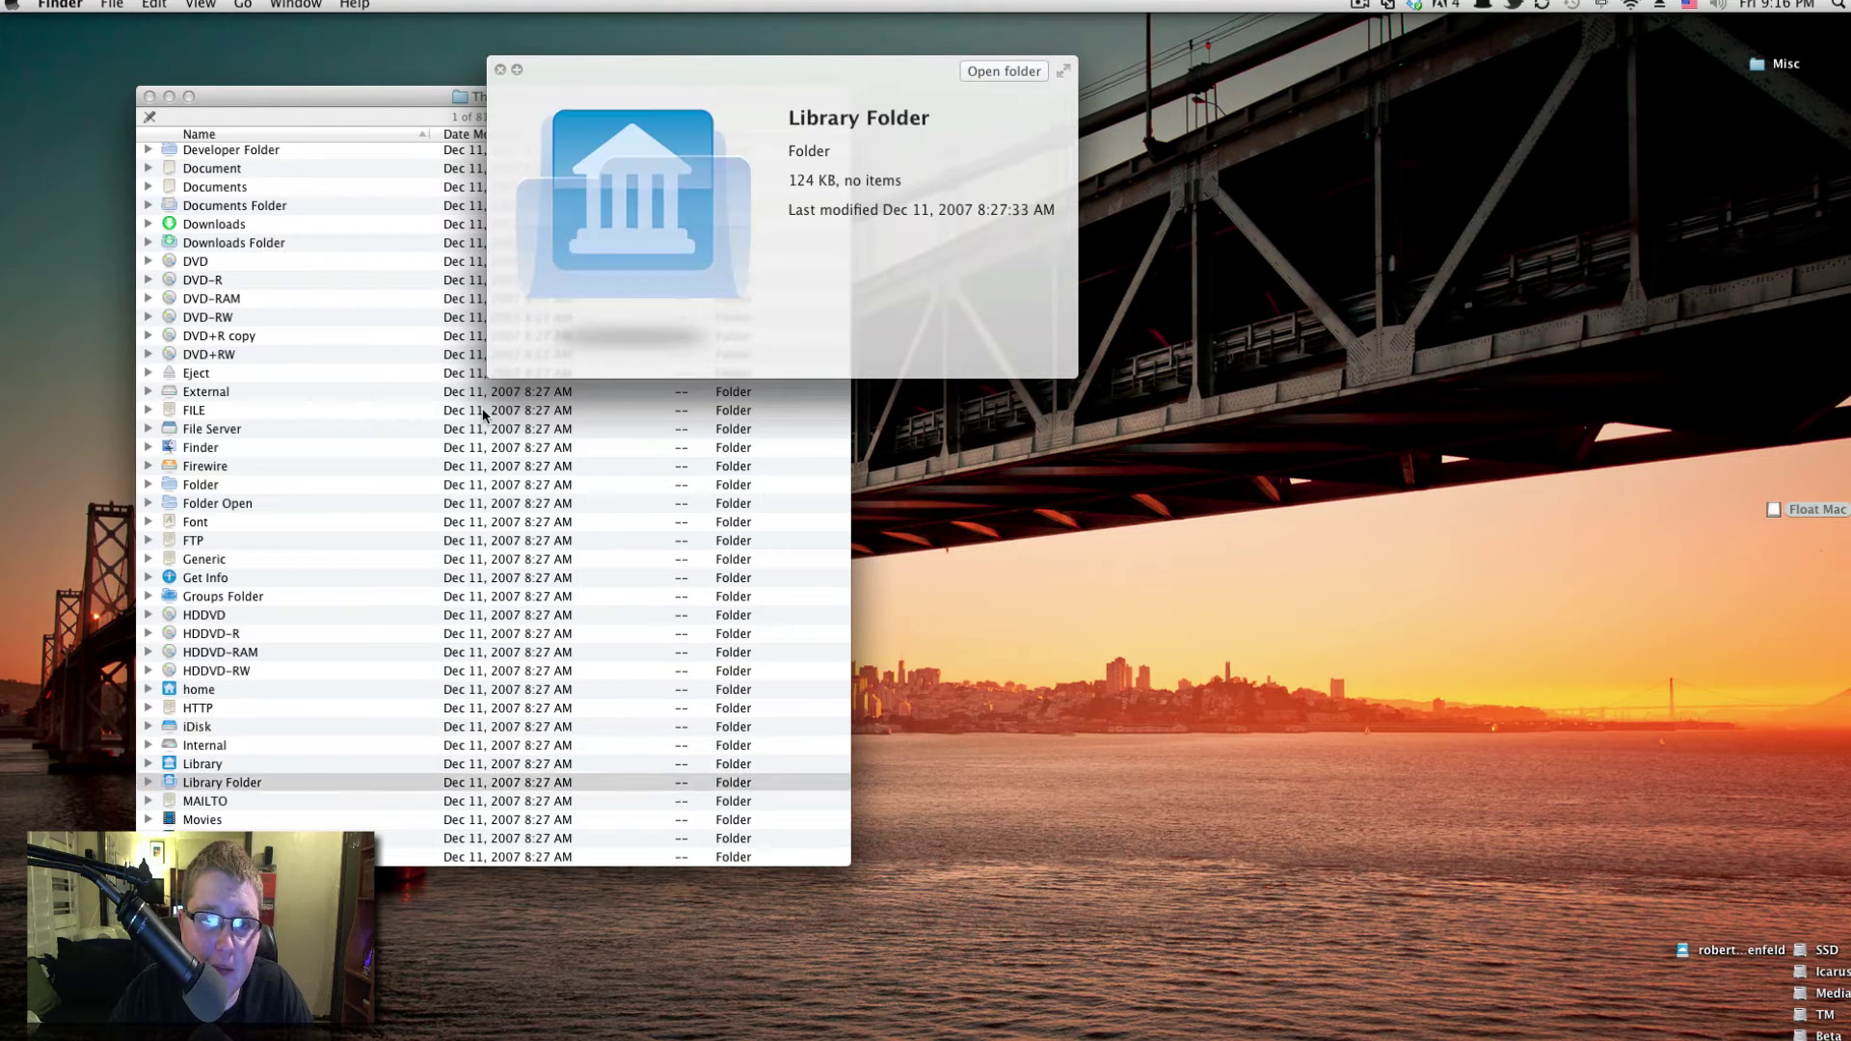
key(Up)
key(Up)
key(Up)
key(Down)
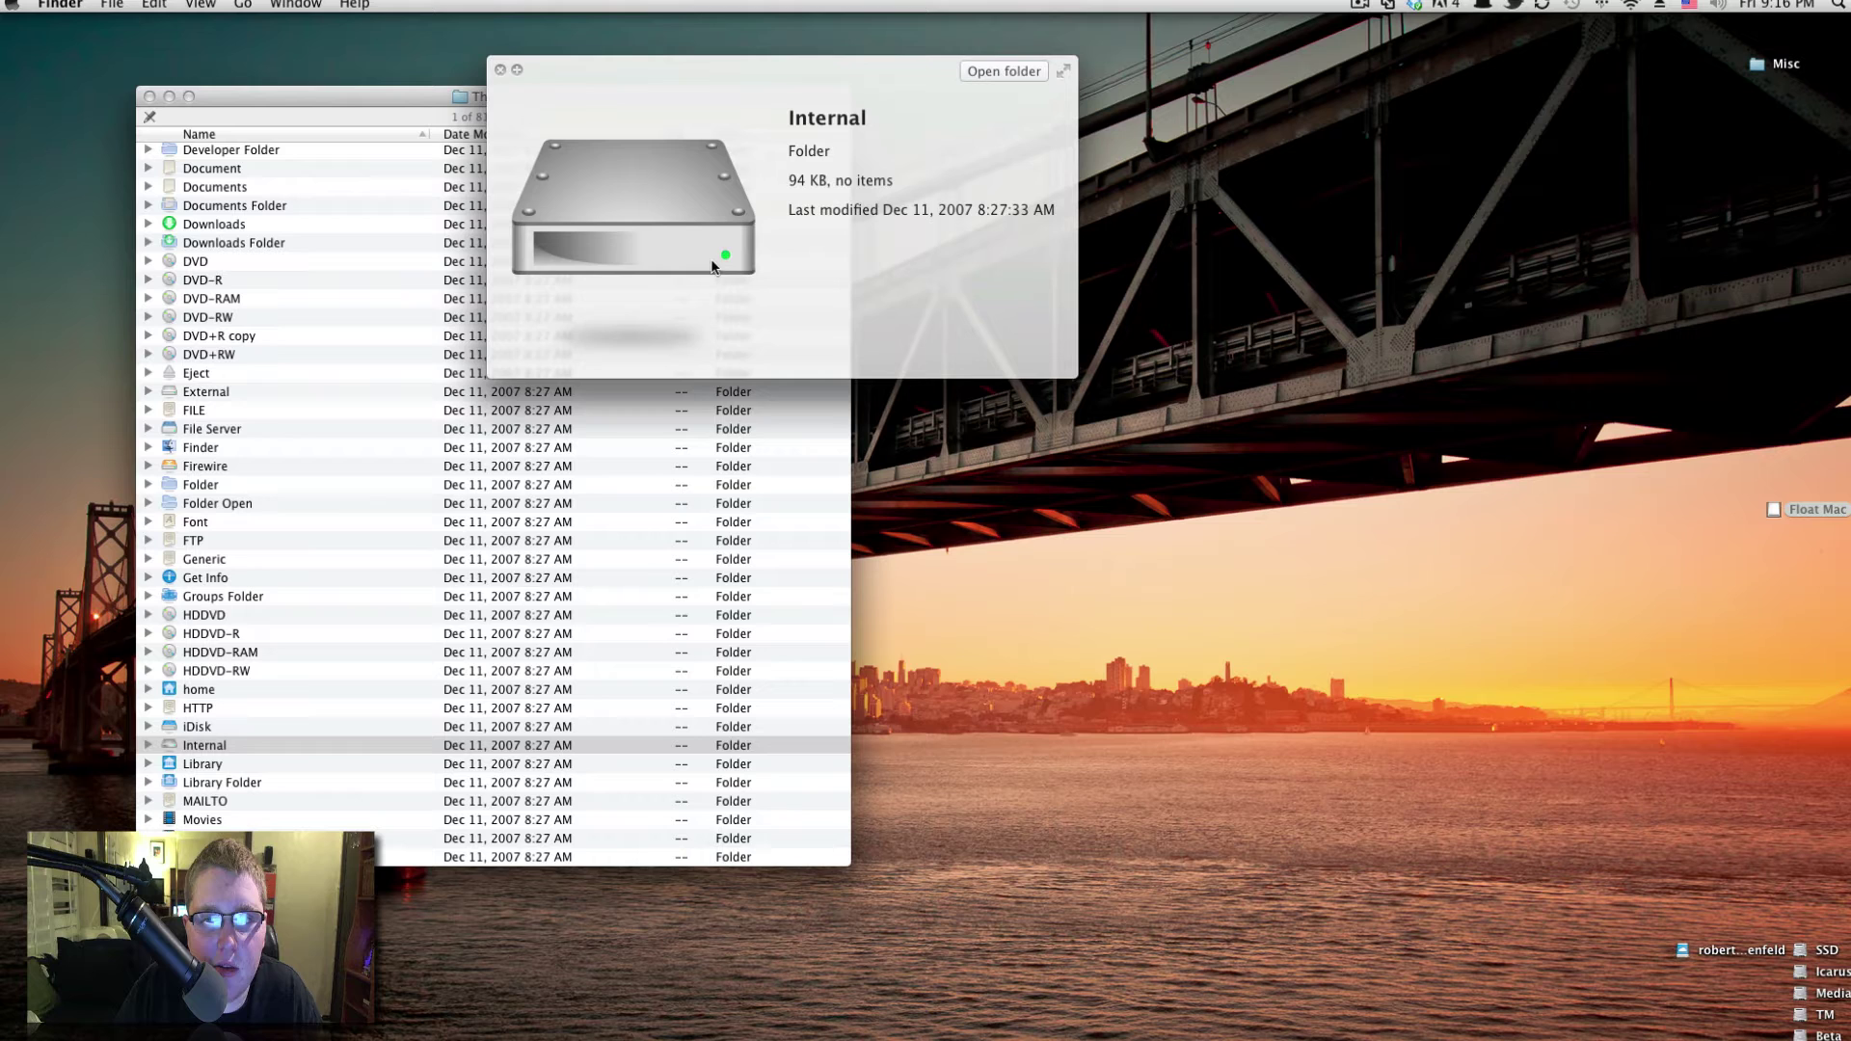
key(space)
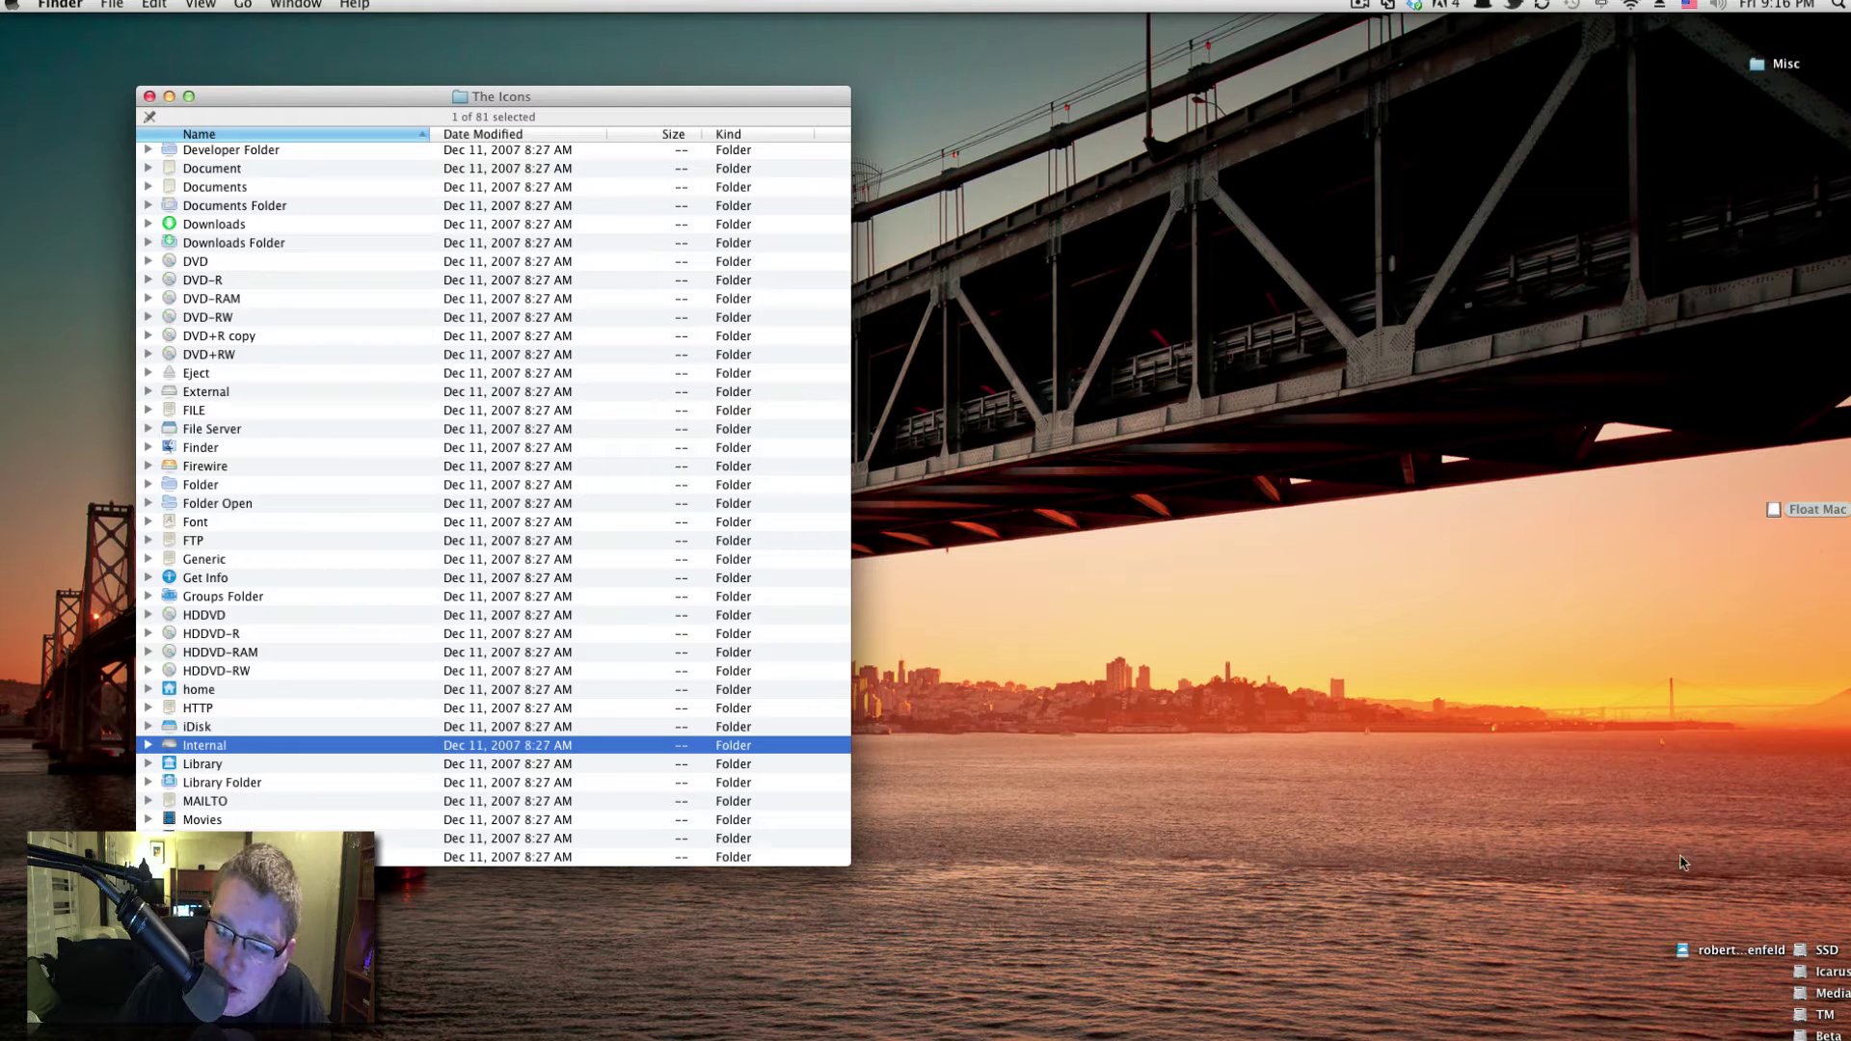
click(1772, 793)
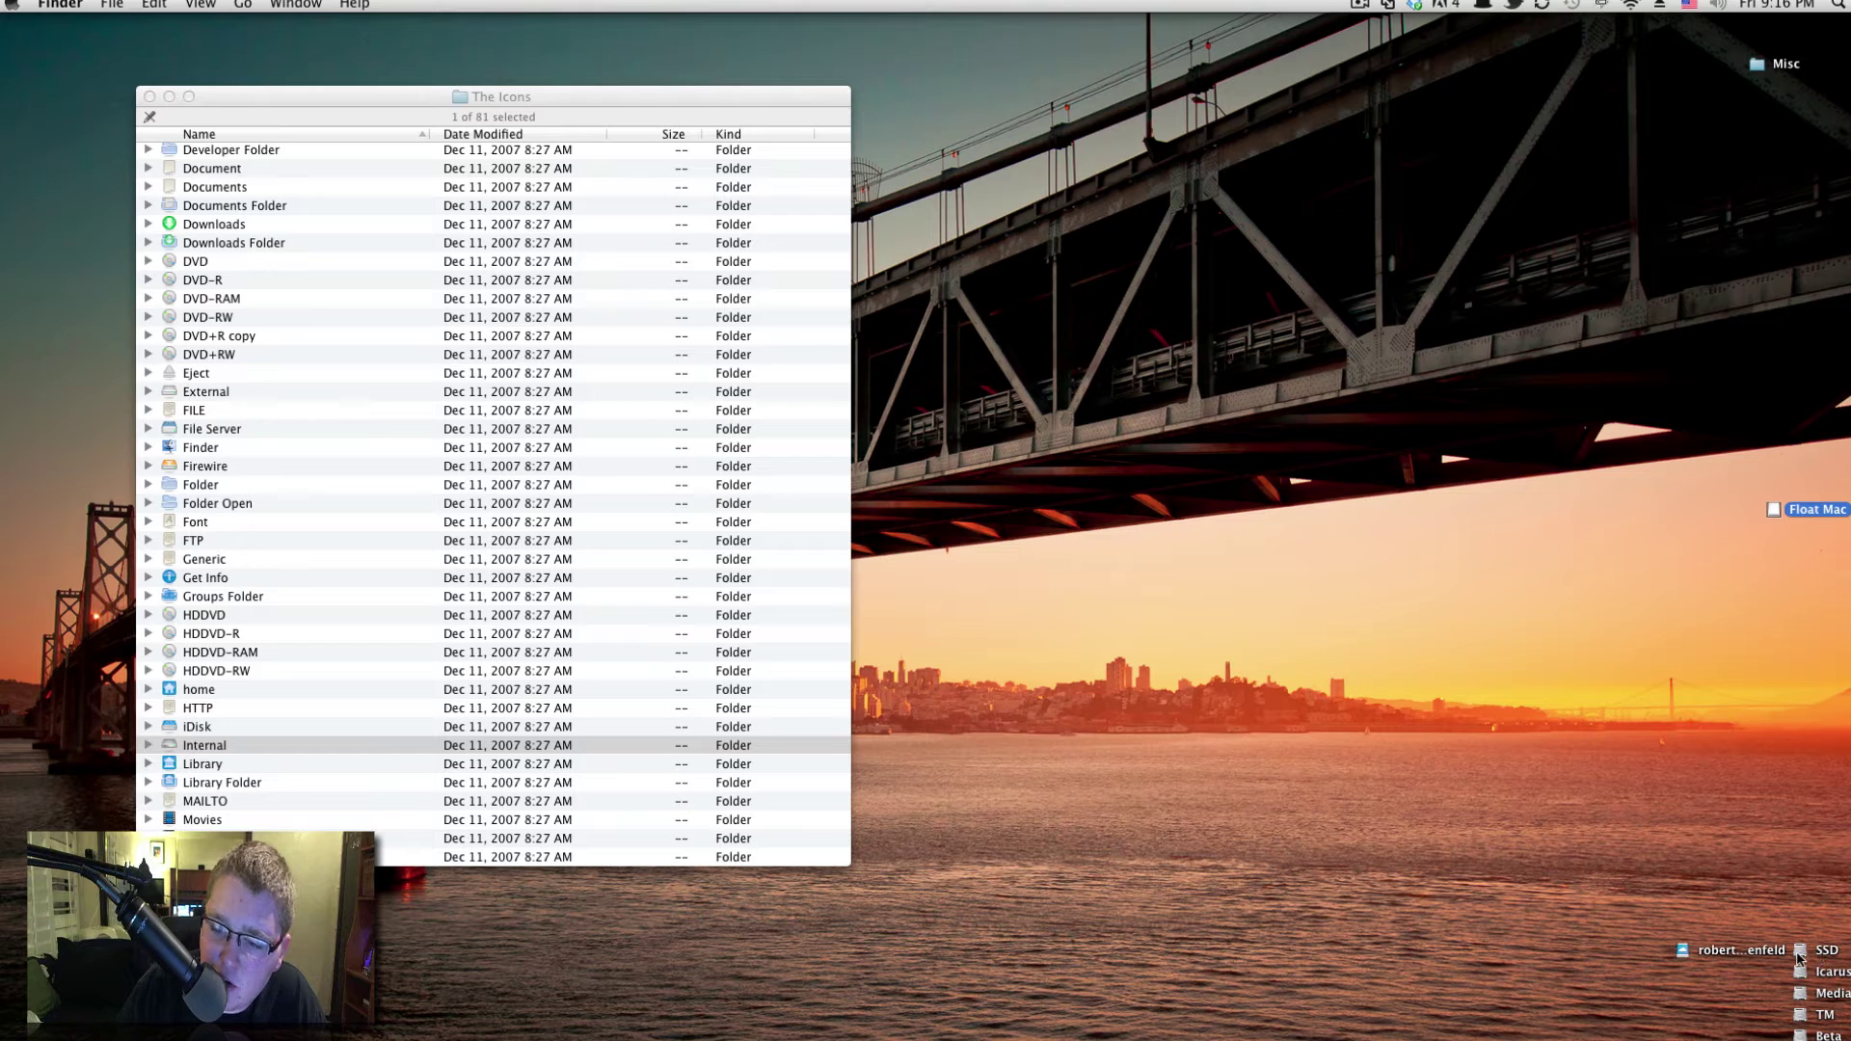
click(761, 832)
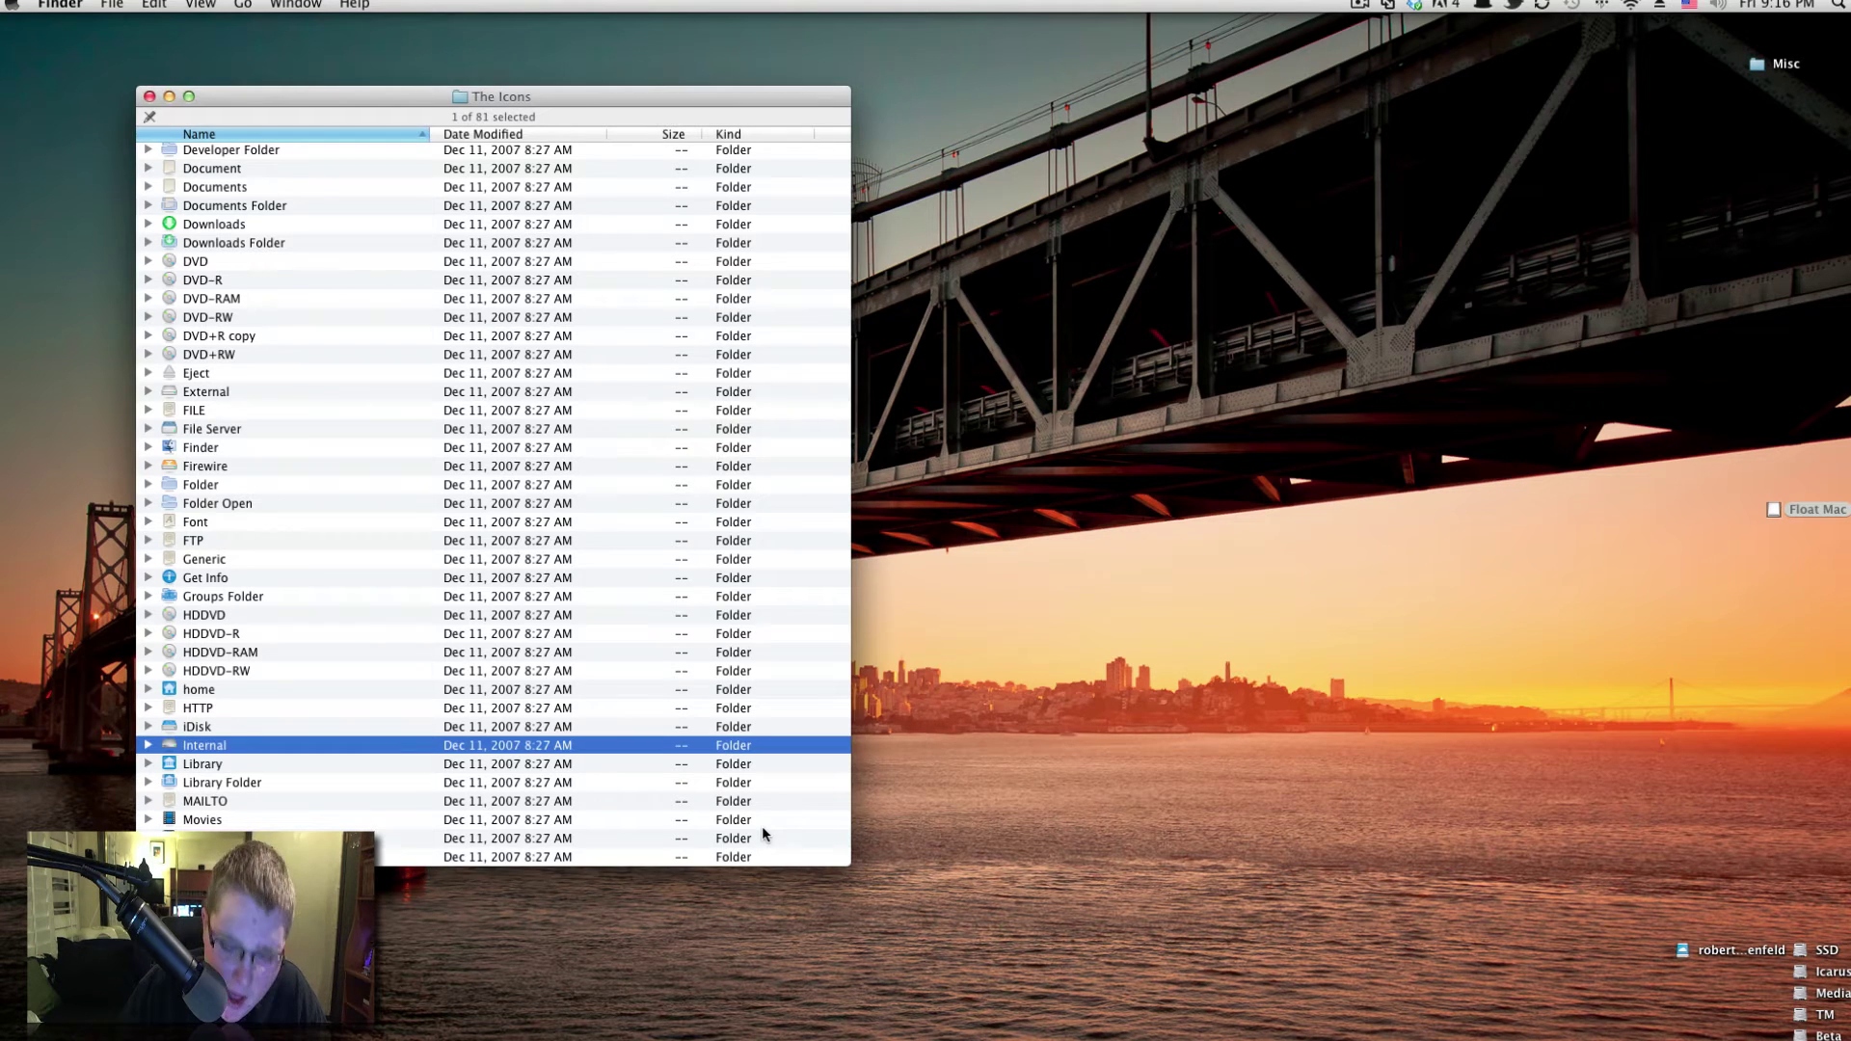
key(cmd+n)
scroll(538, 758, down, 3)
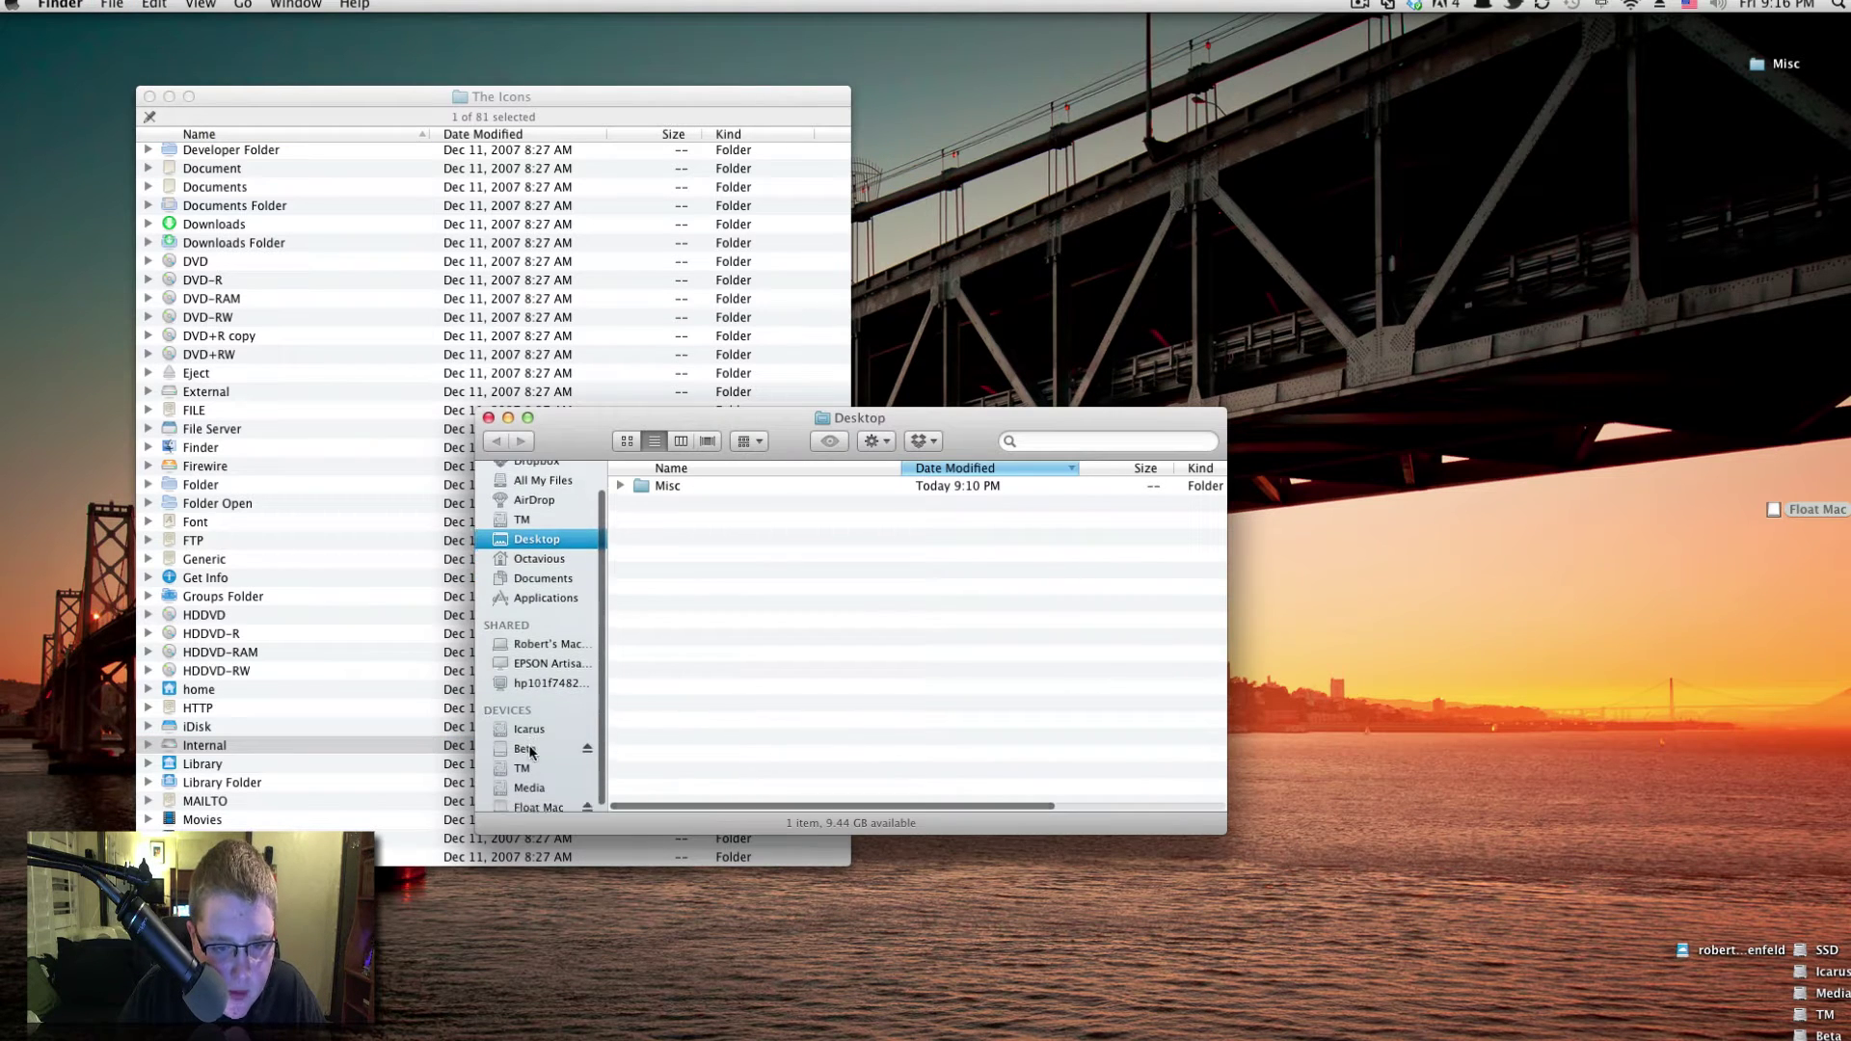
click(532, 744)
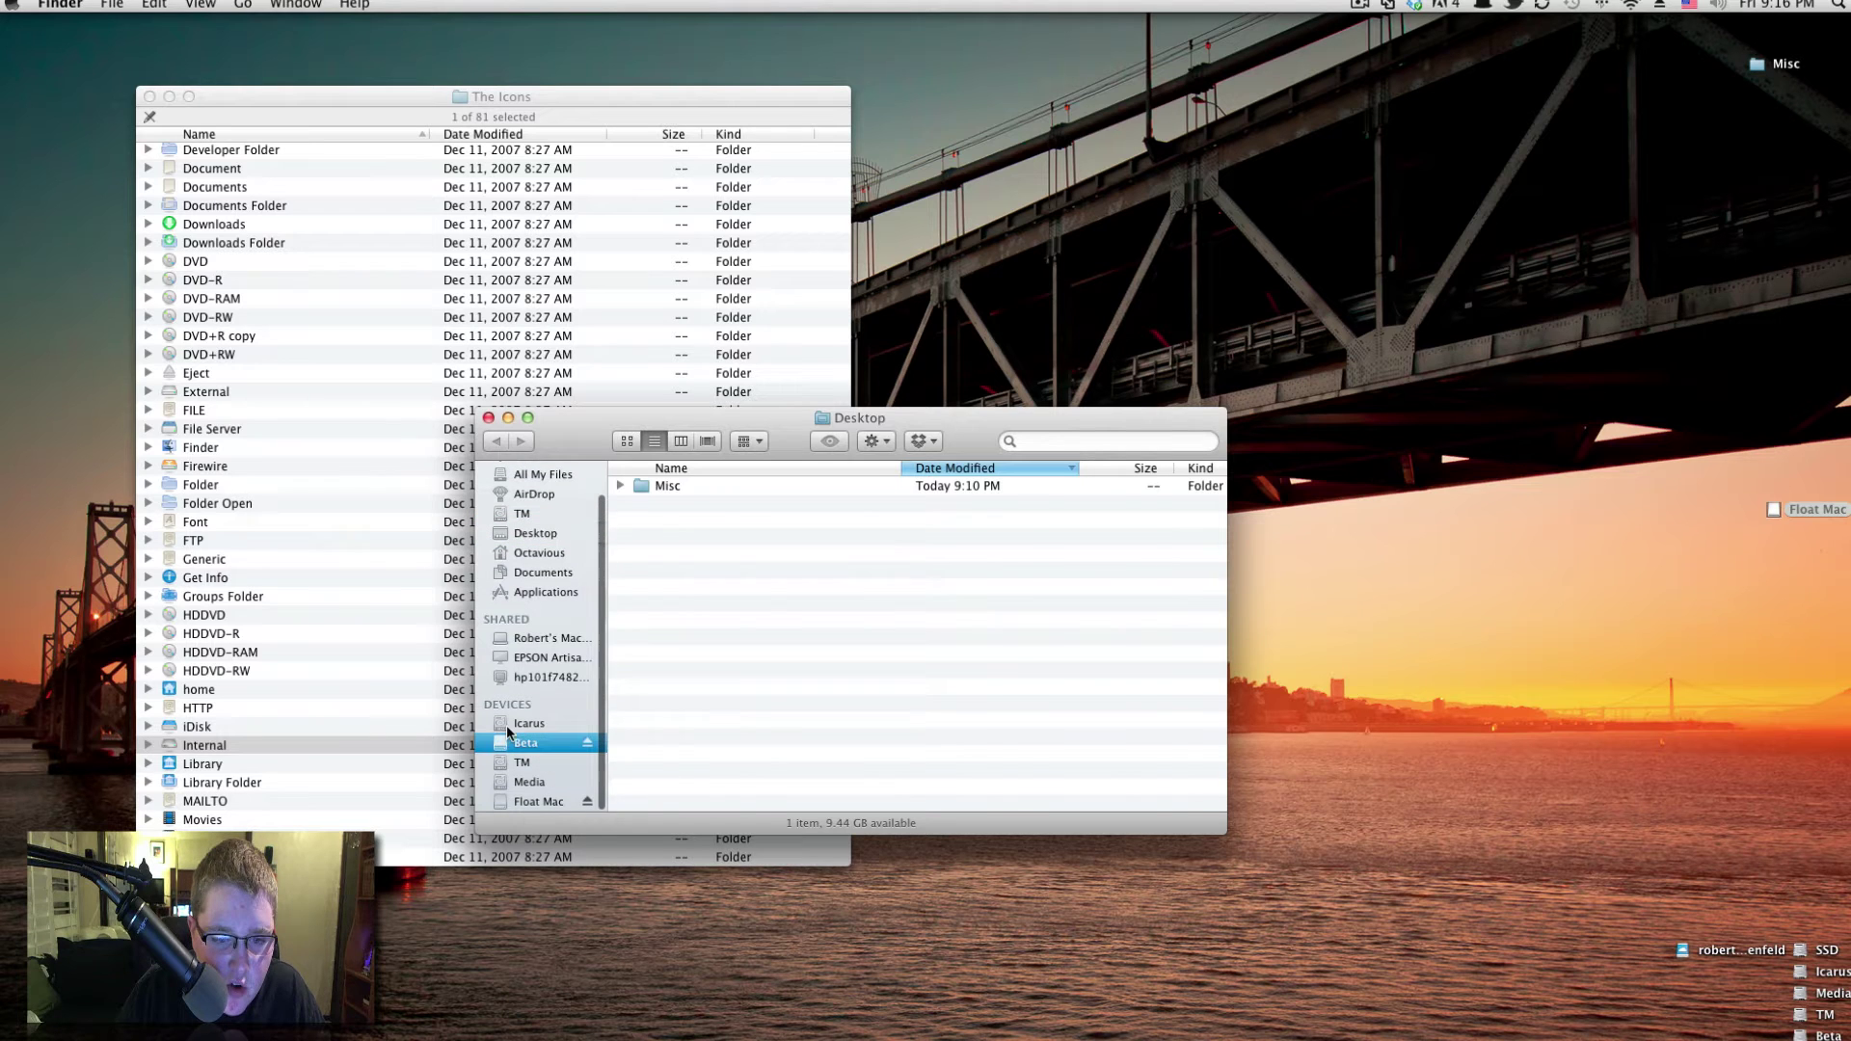
click(489, 418)
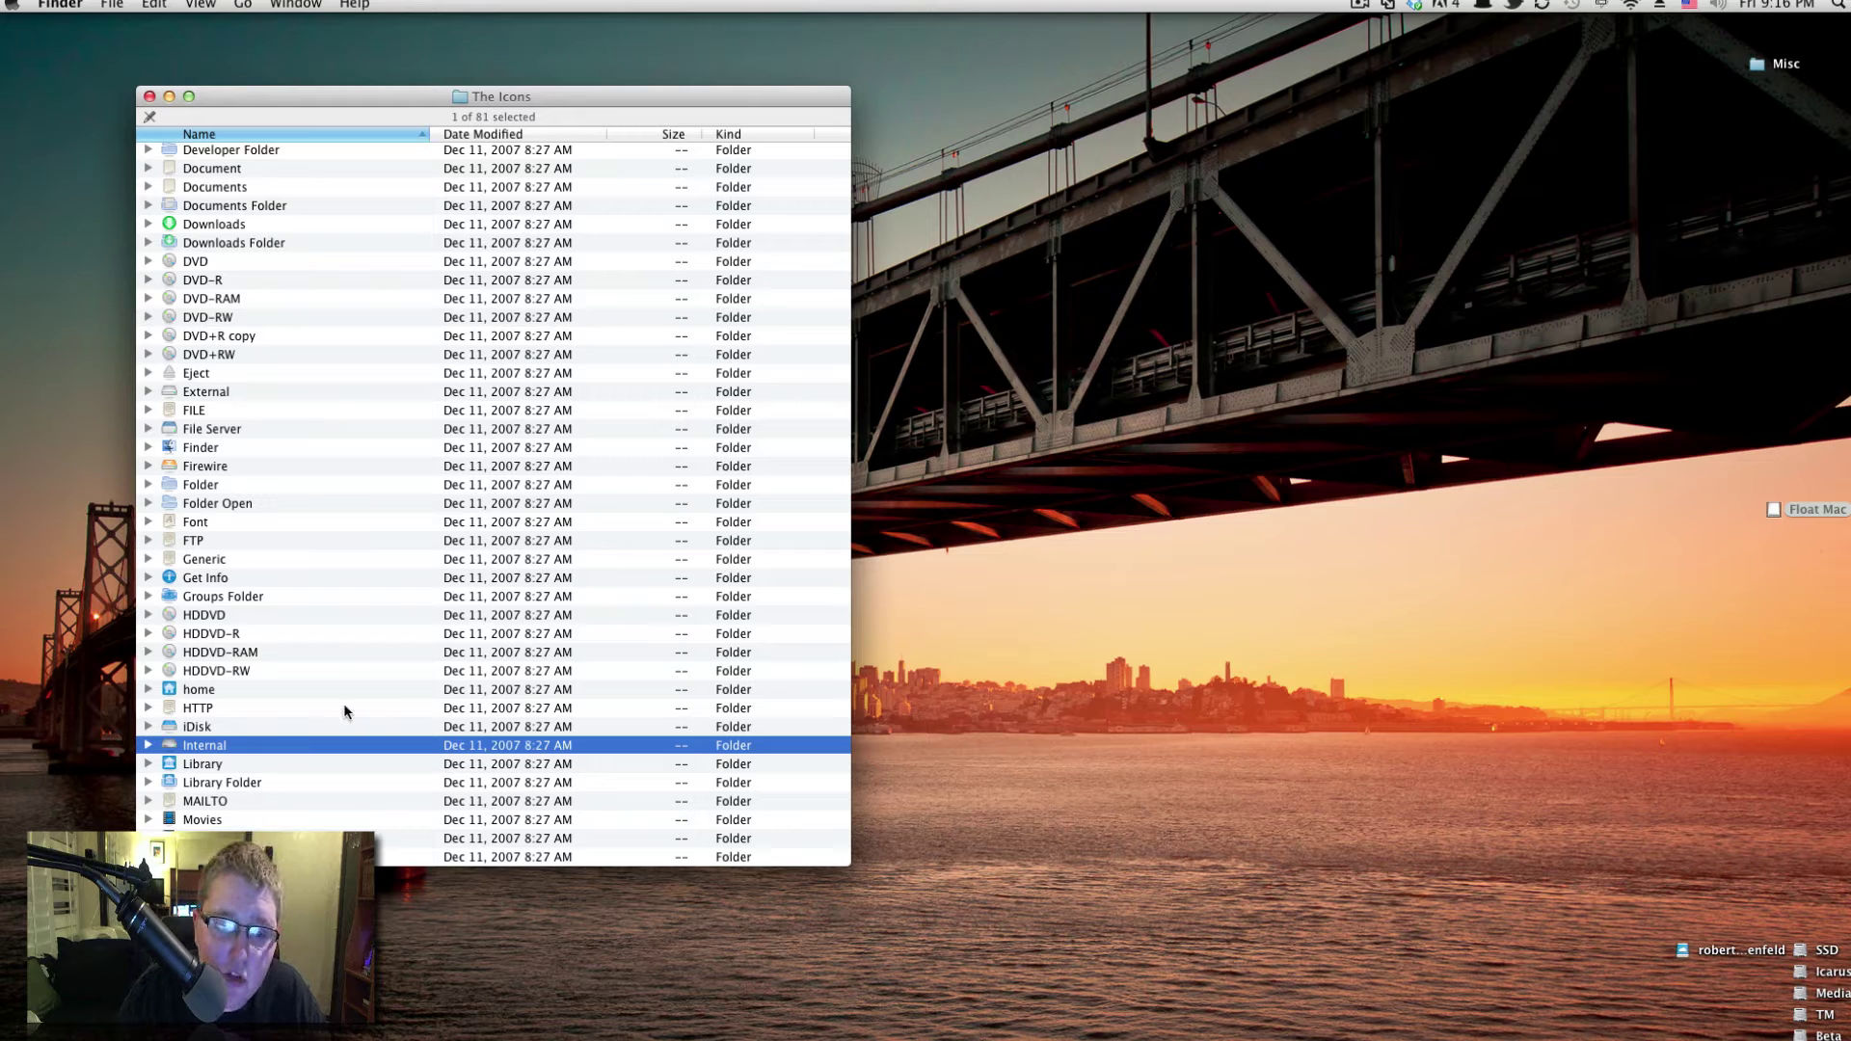
Recheck the Internal icon preview, then open the Beta volume's Info window beside The Icons list
key(space)
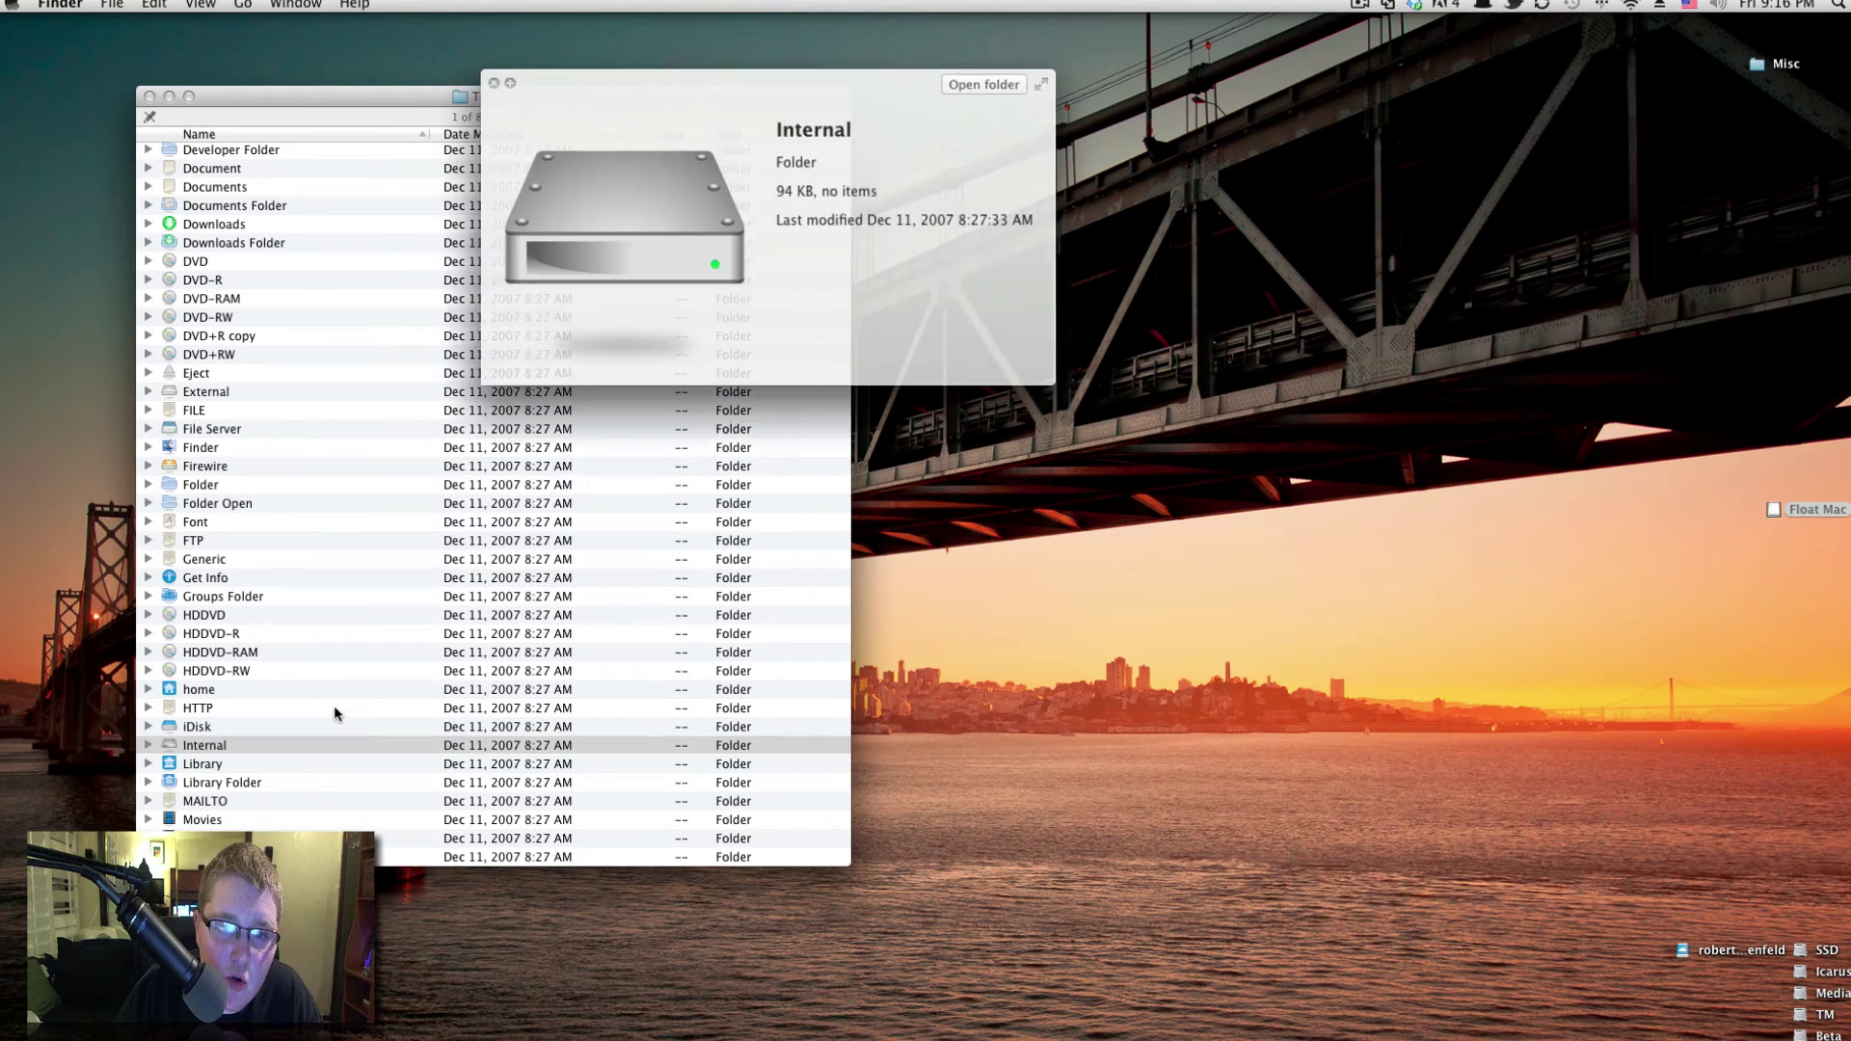
key(space)
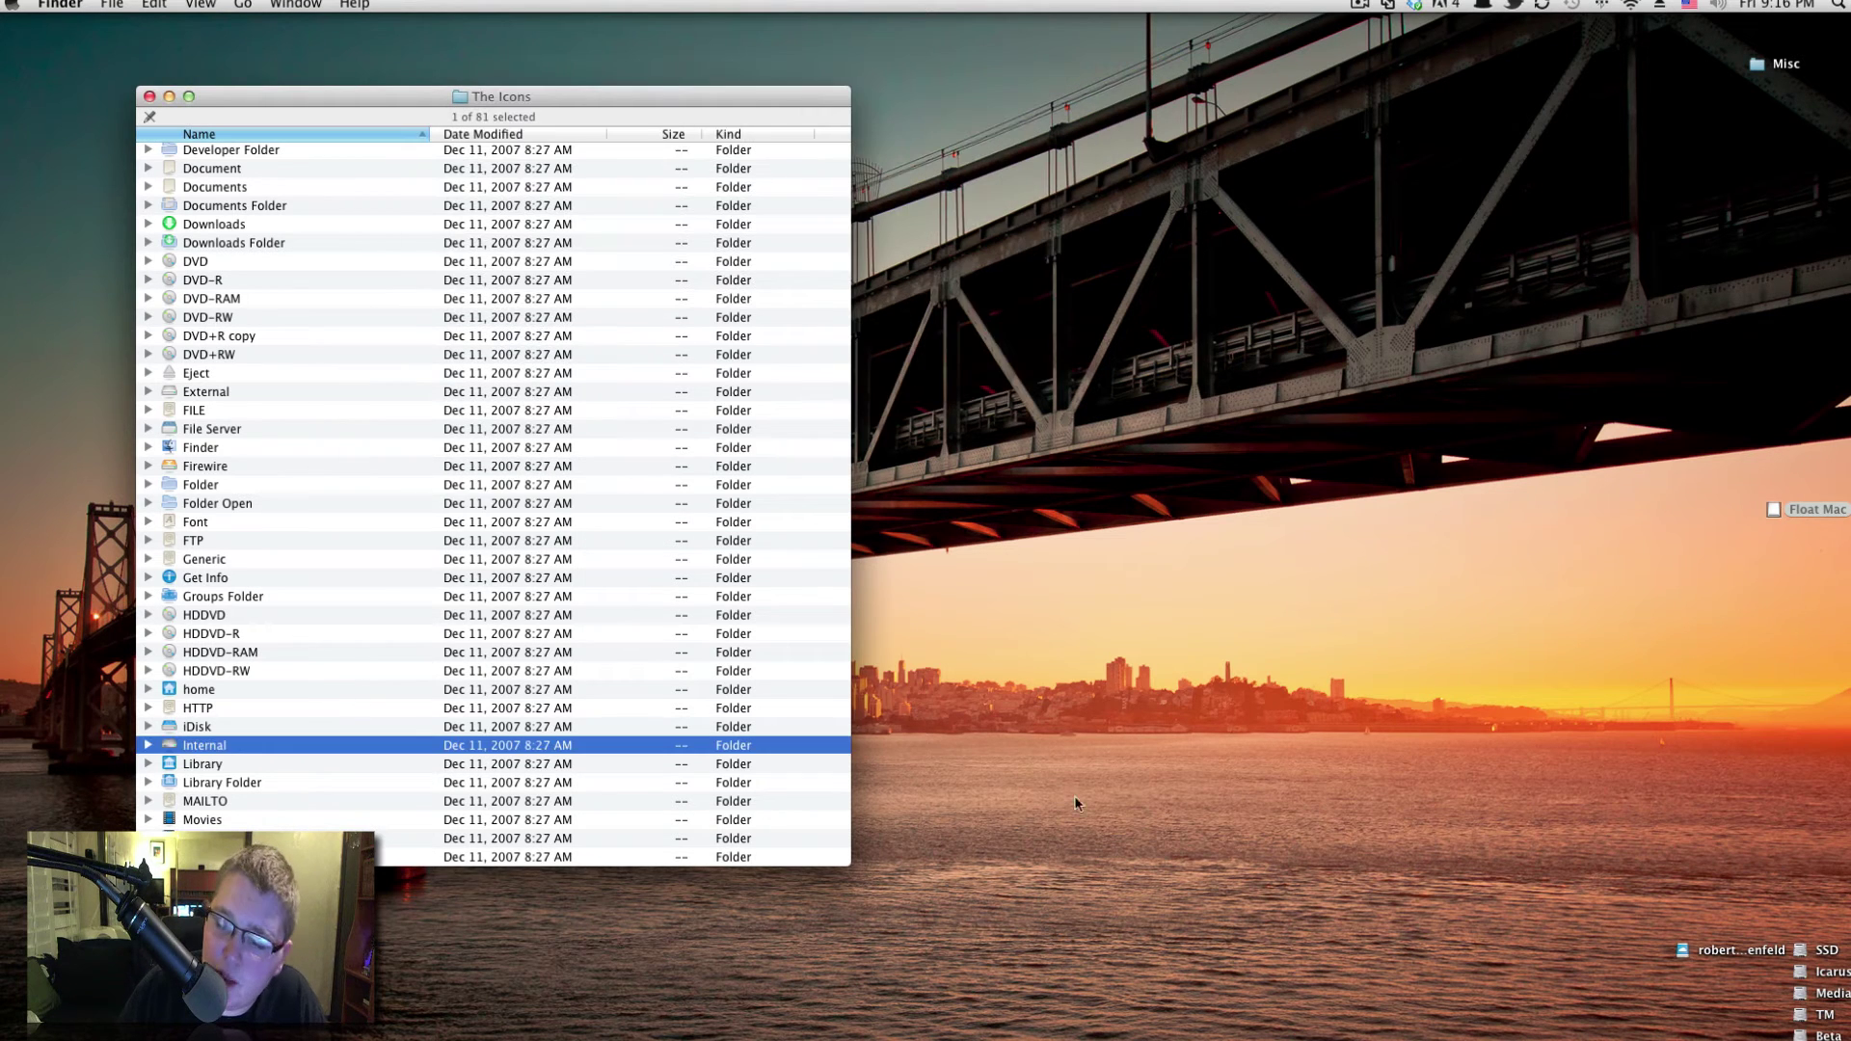
click(1826, 1034)
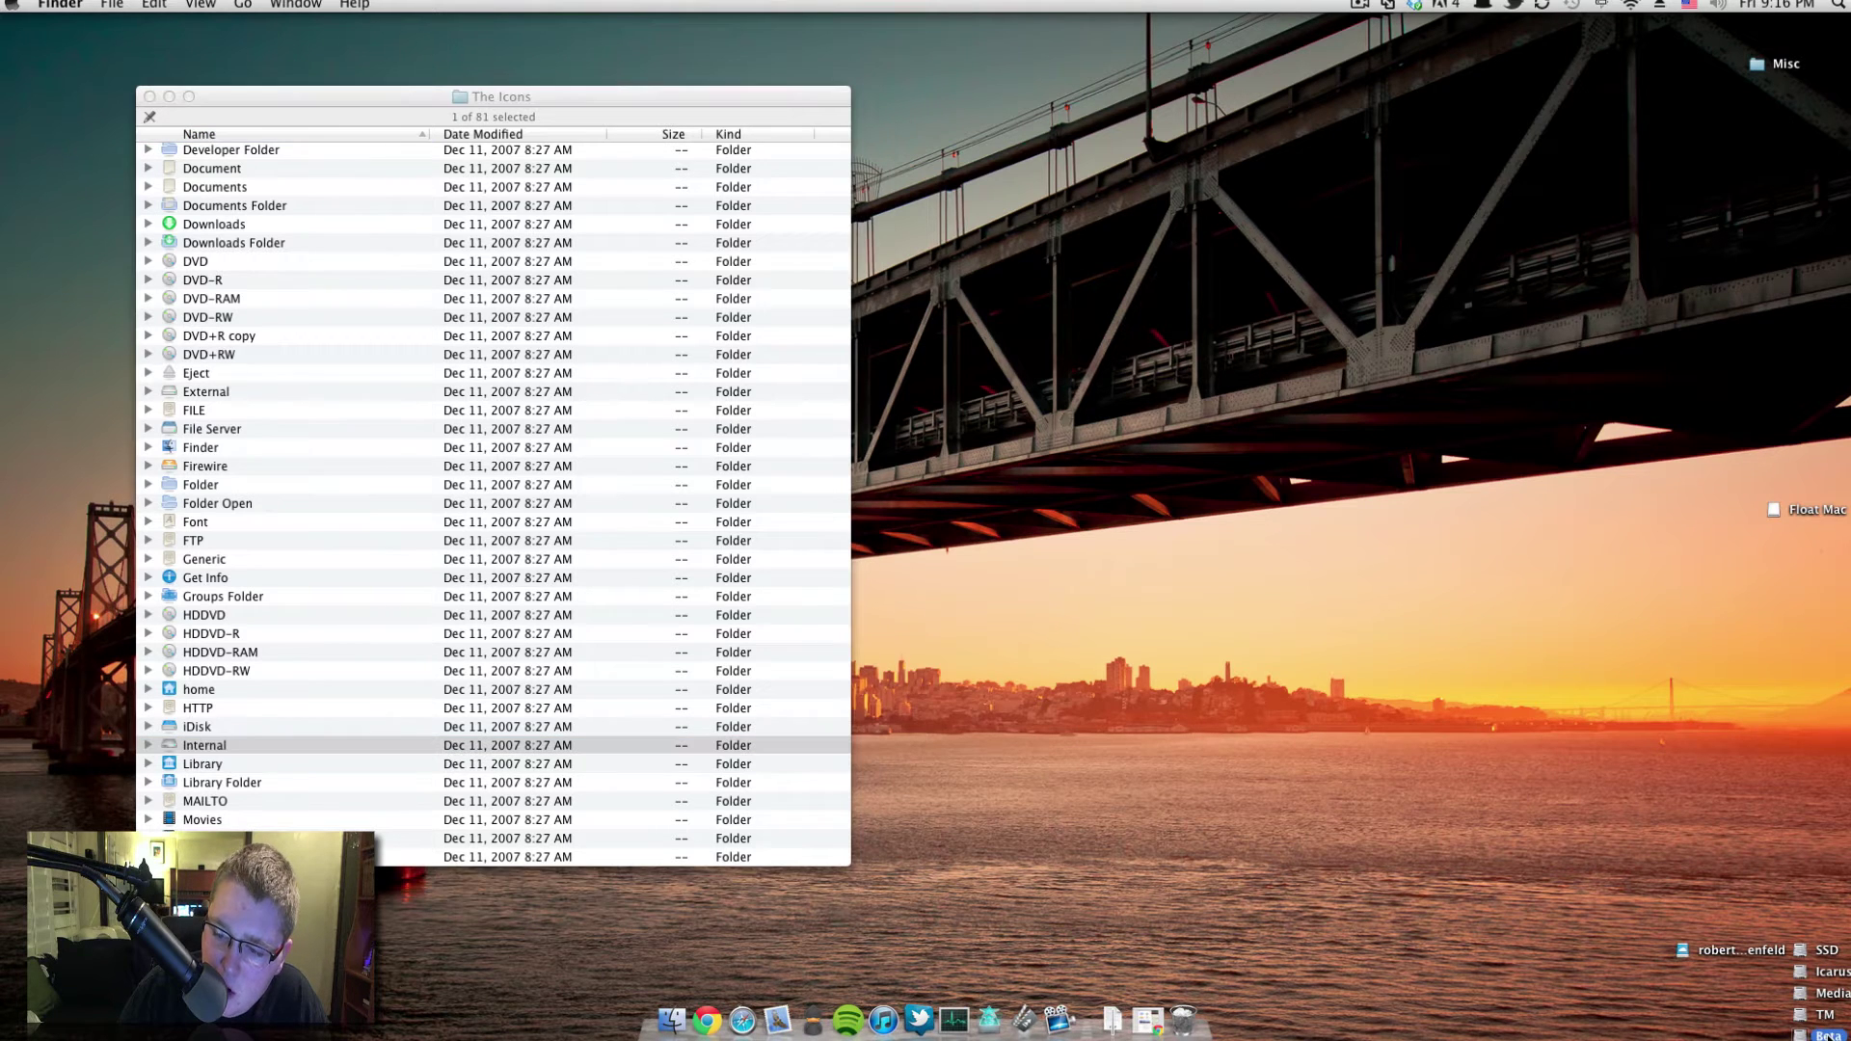
right_click(1828, 1035)
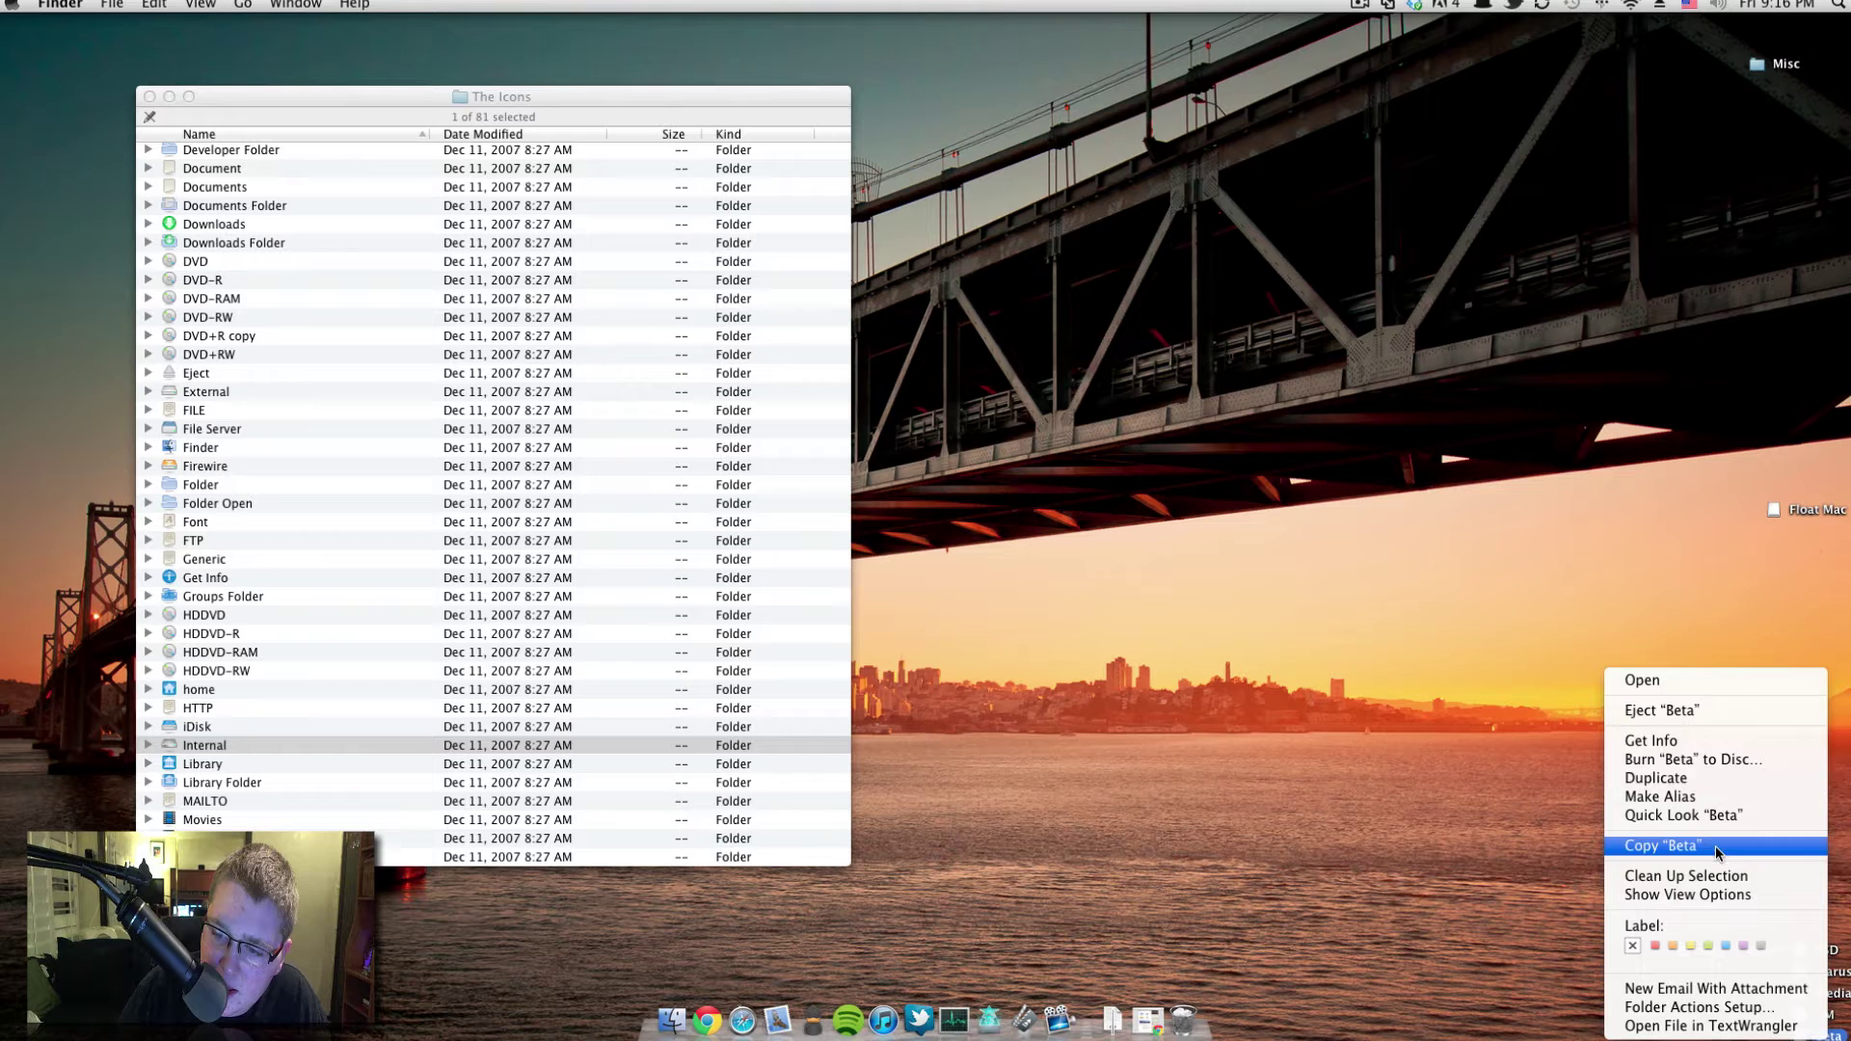
click(1708, 741)
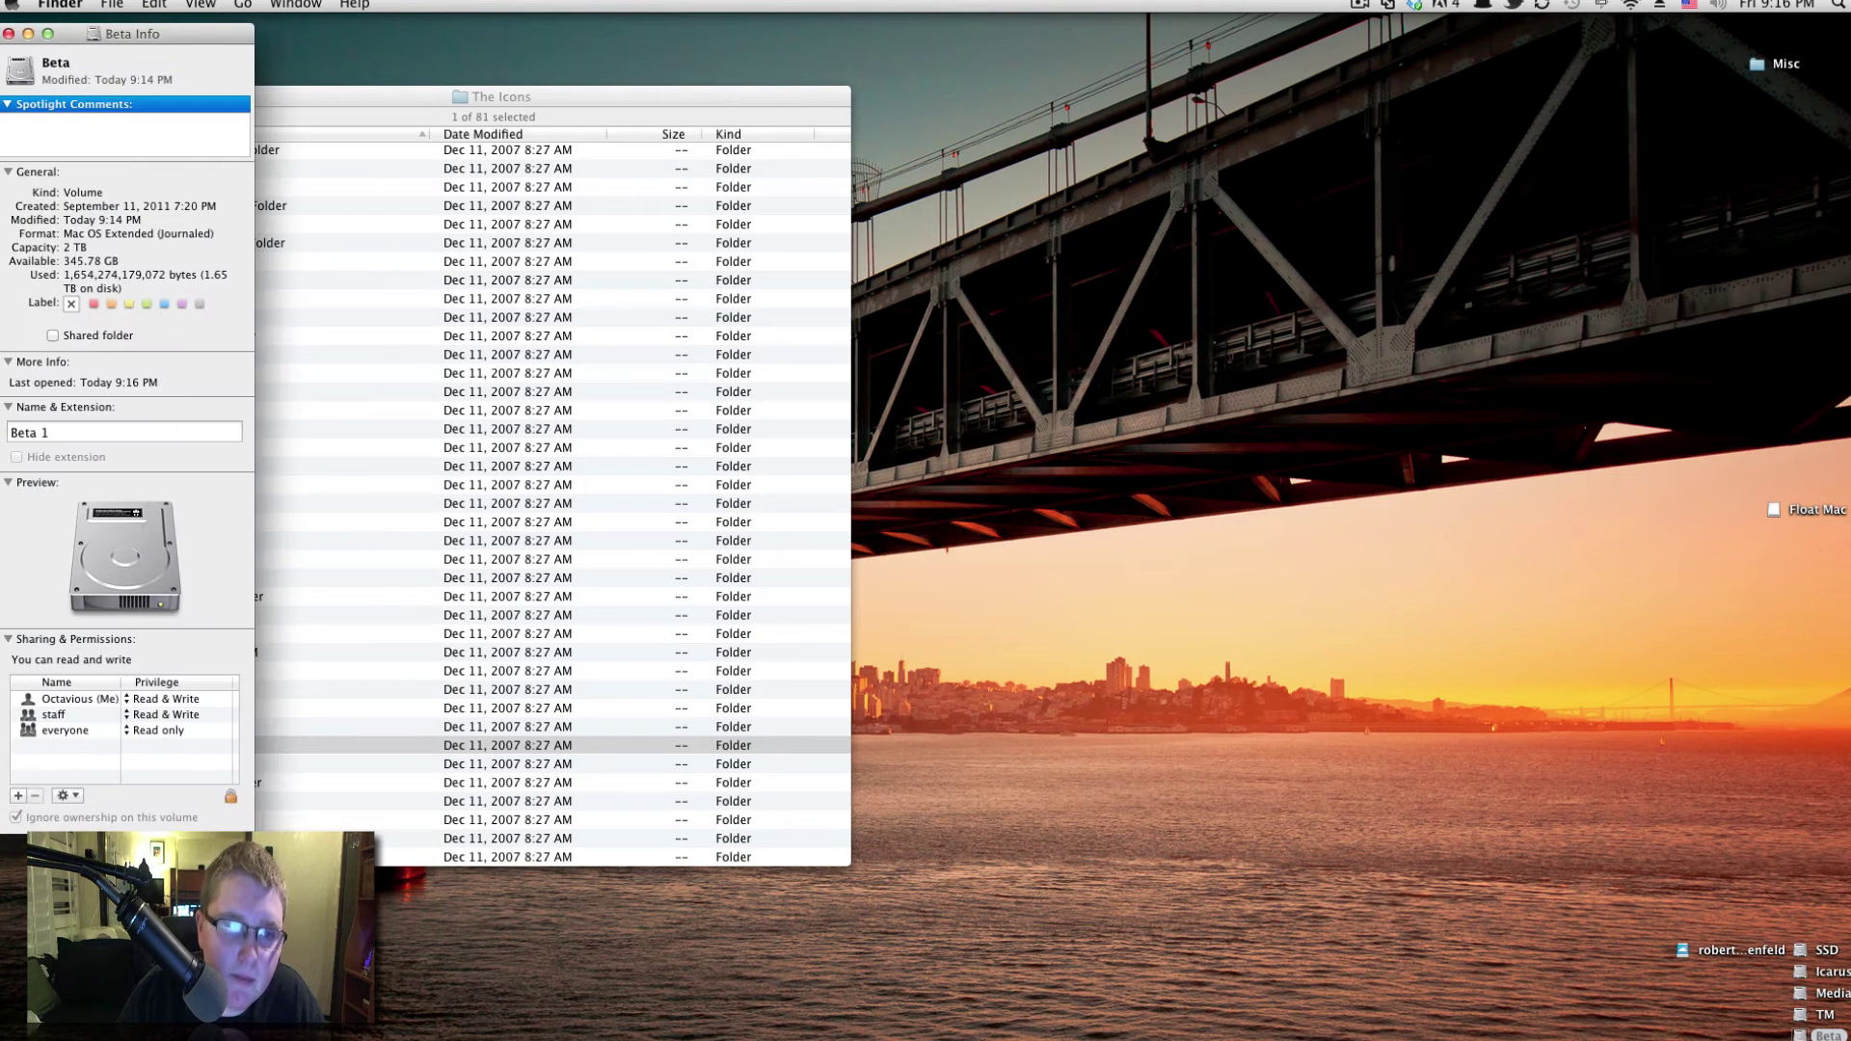
drag(158, 39, 1058, 116)
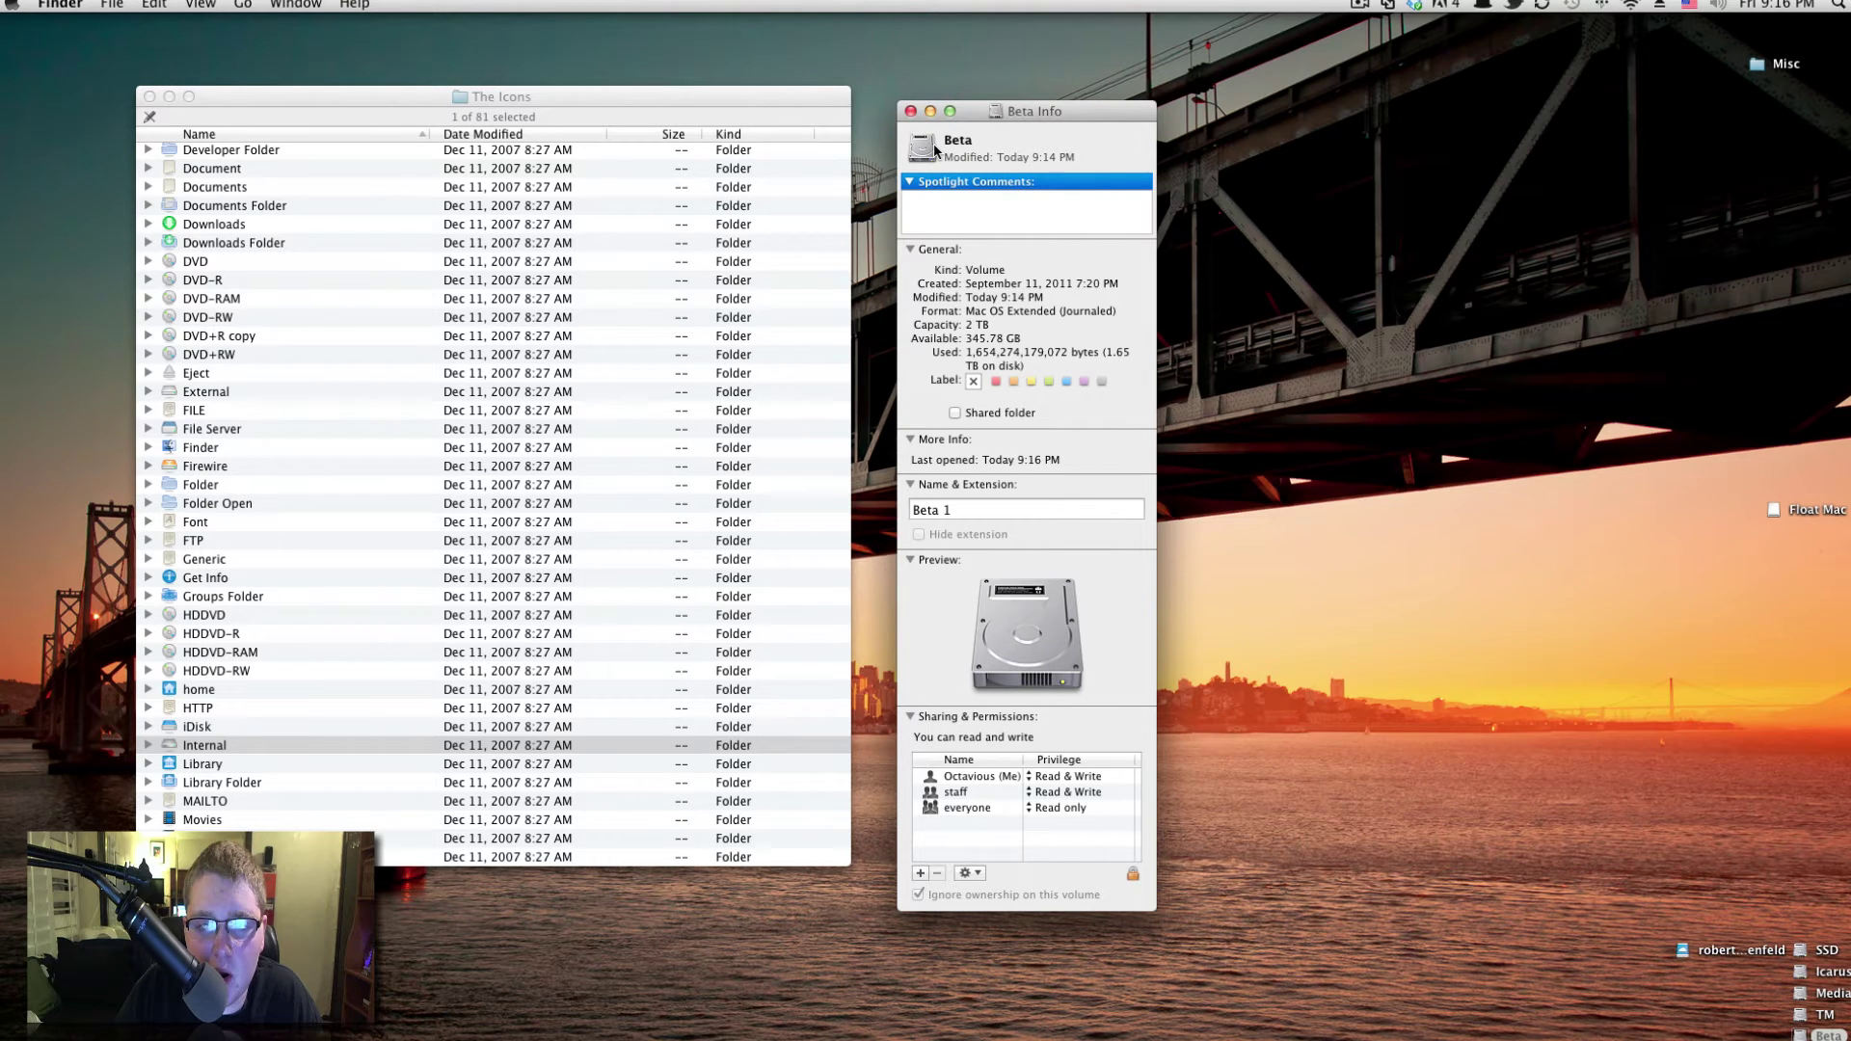
mouse_move(1004, 618)
mouse_down()
mouse_move(1143, 581)
mouse_move(998, 598)
mouse_move(1291, 598)
mouse_move(1028, 630)
mouse_up()
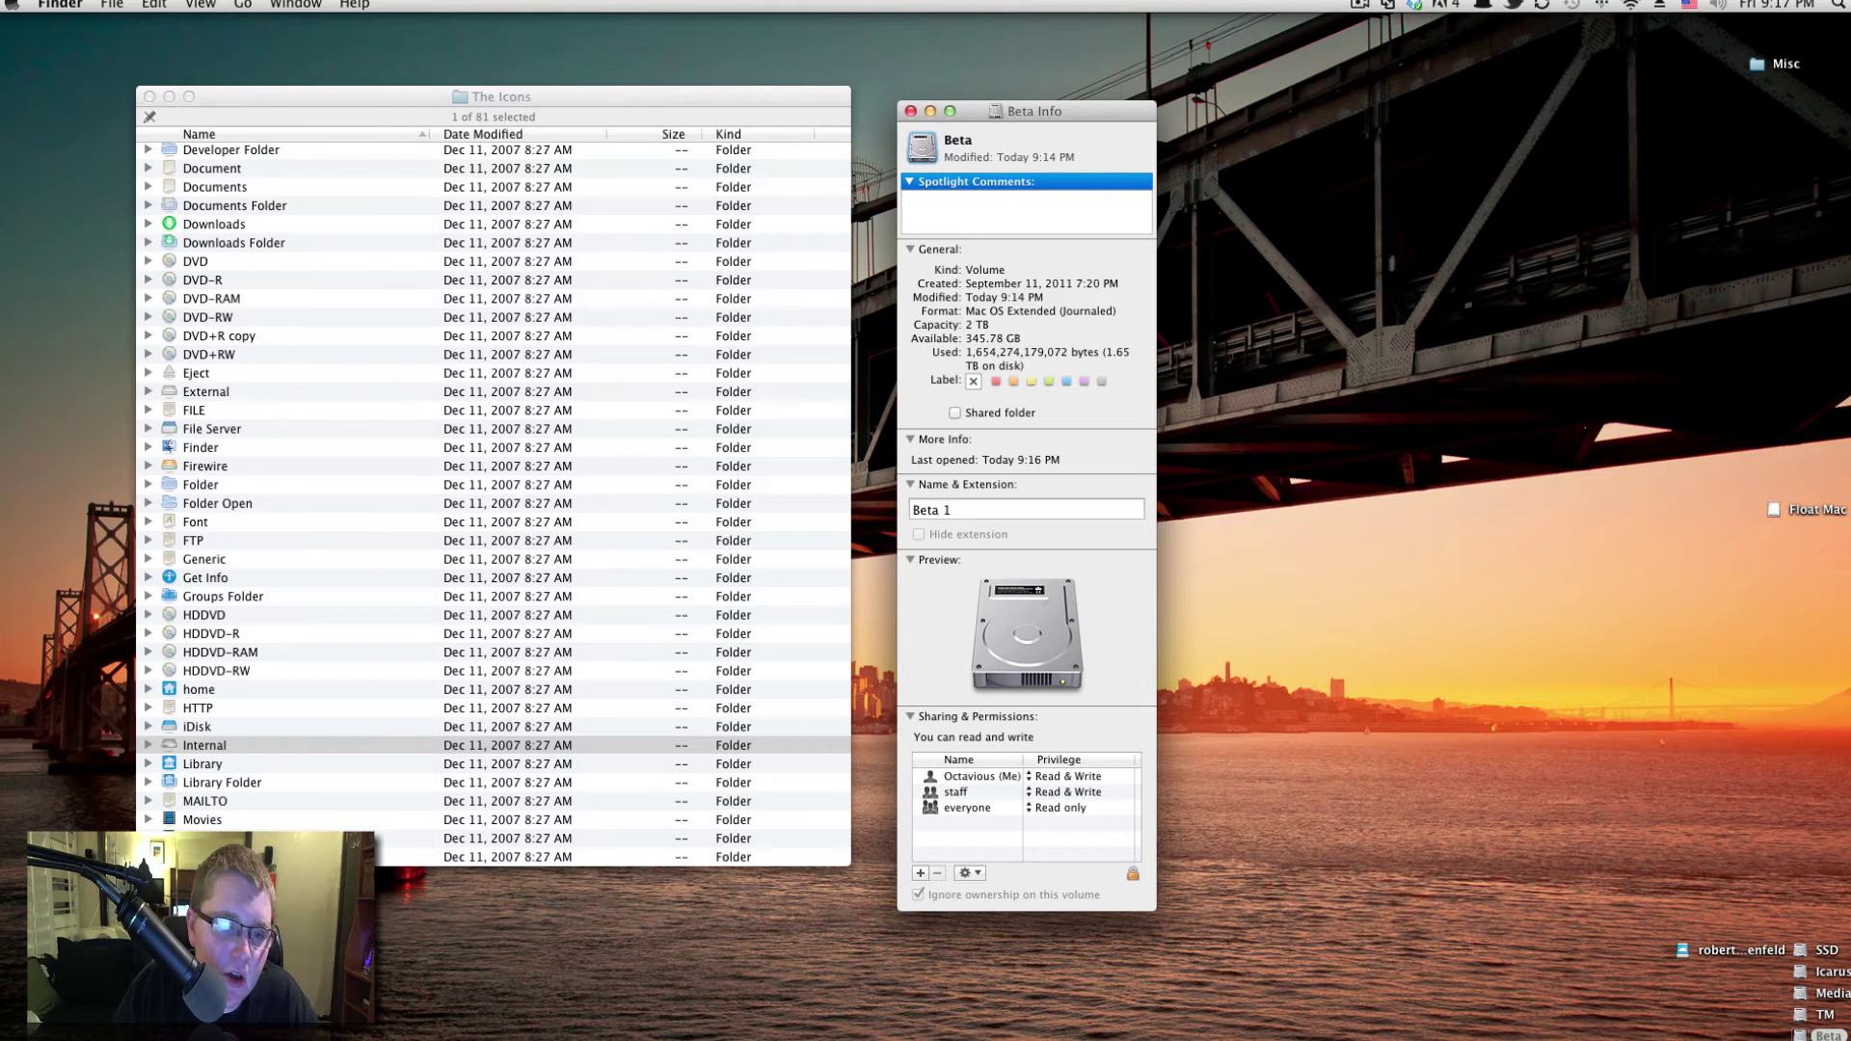
Copy the Internal folder's icon from its Info window and paste it onto the Beta volume
click(260, 747)
right_click(262, 747)
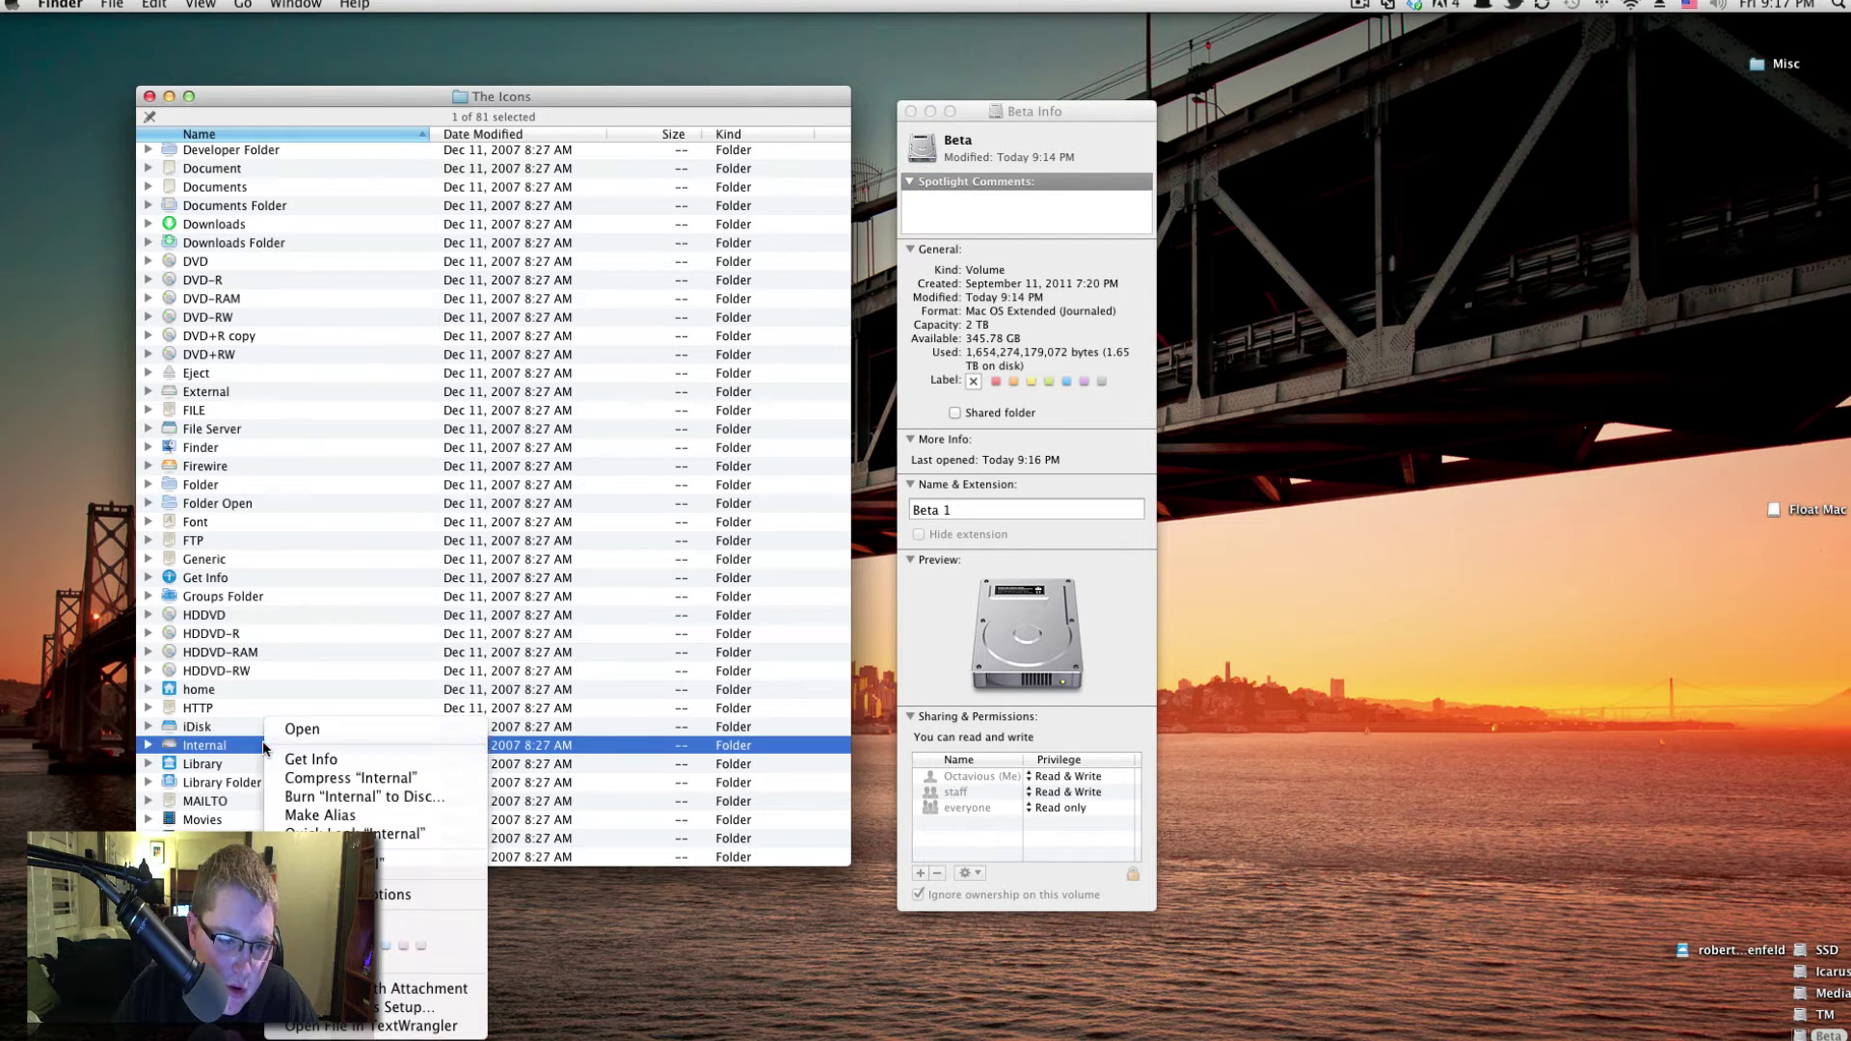
click(310, 760)
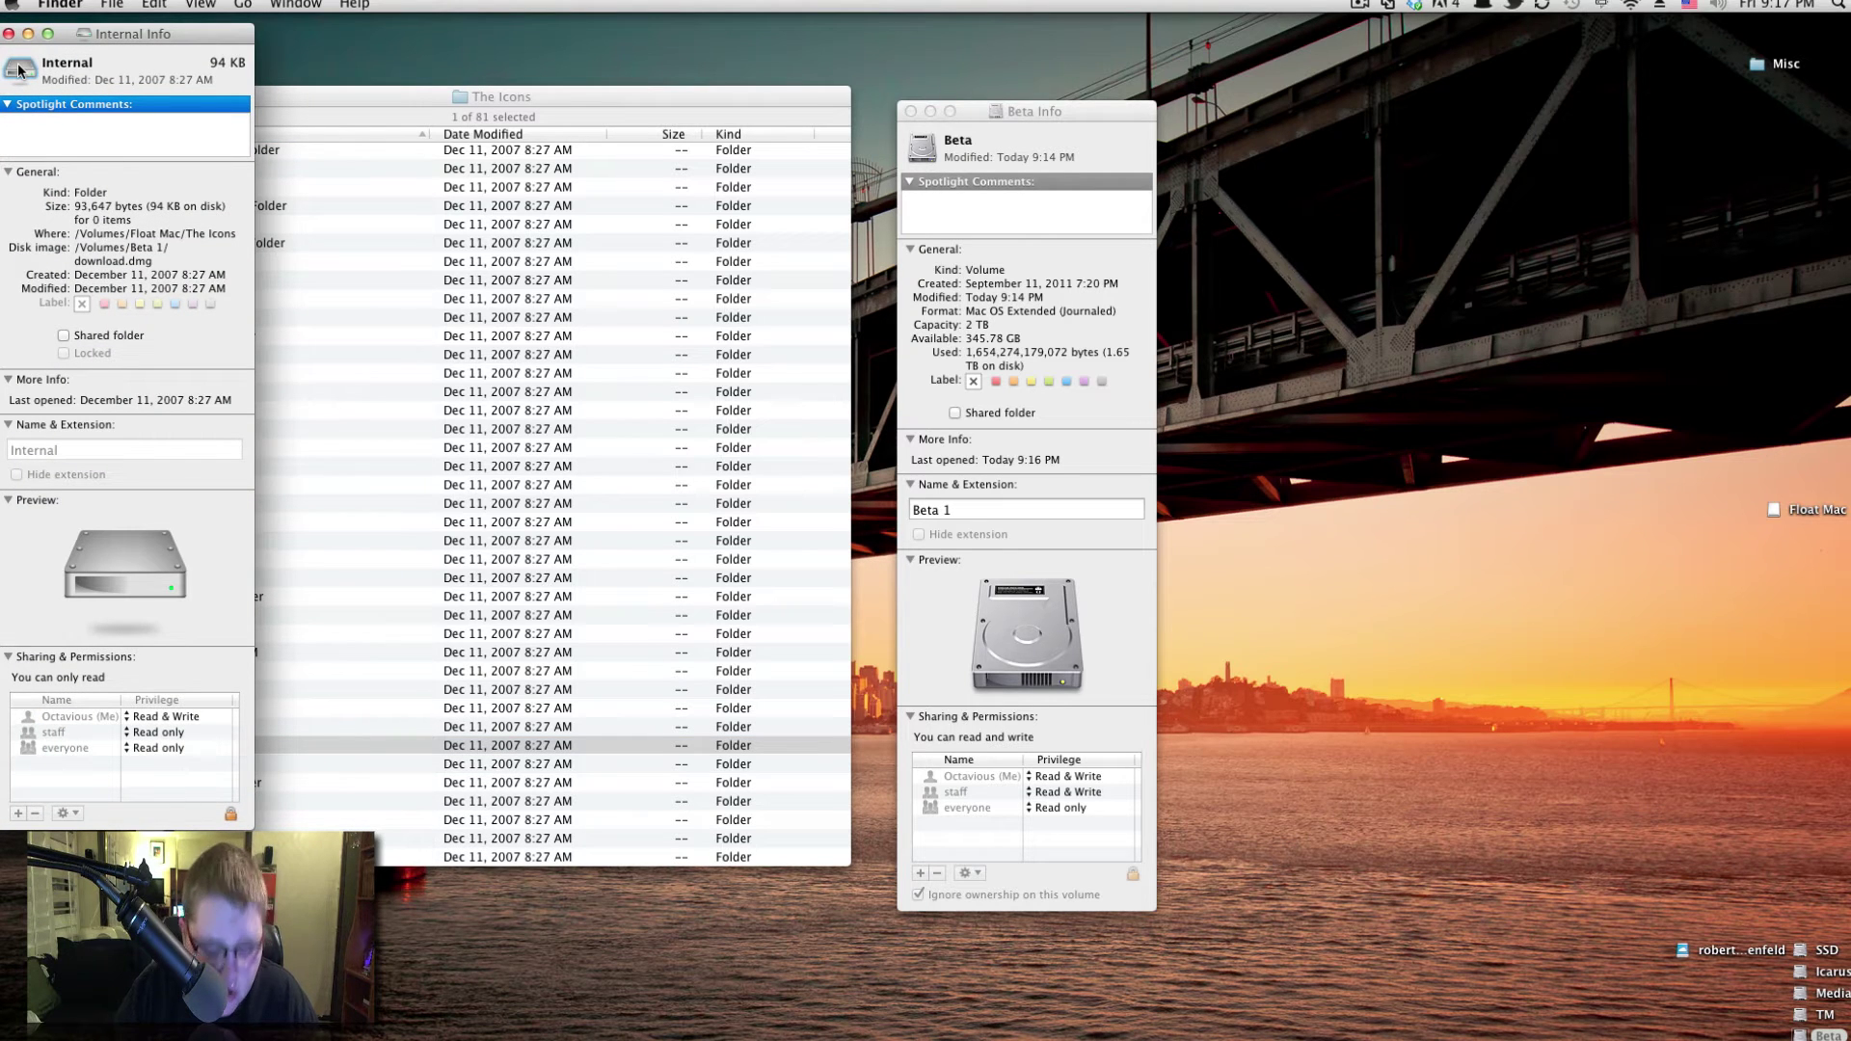
click(9, 34)
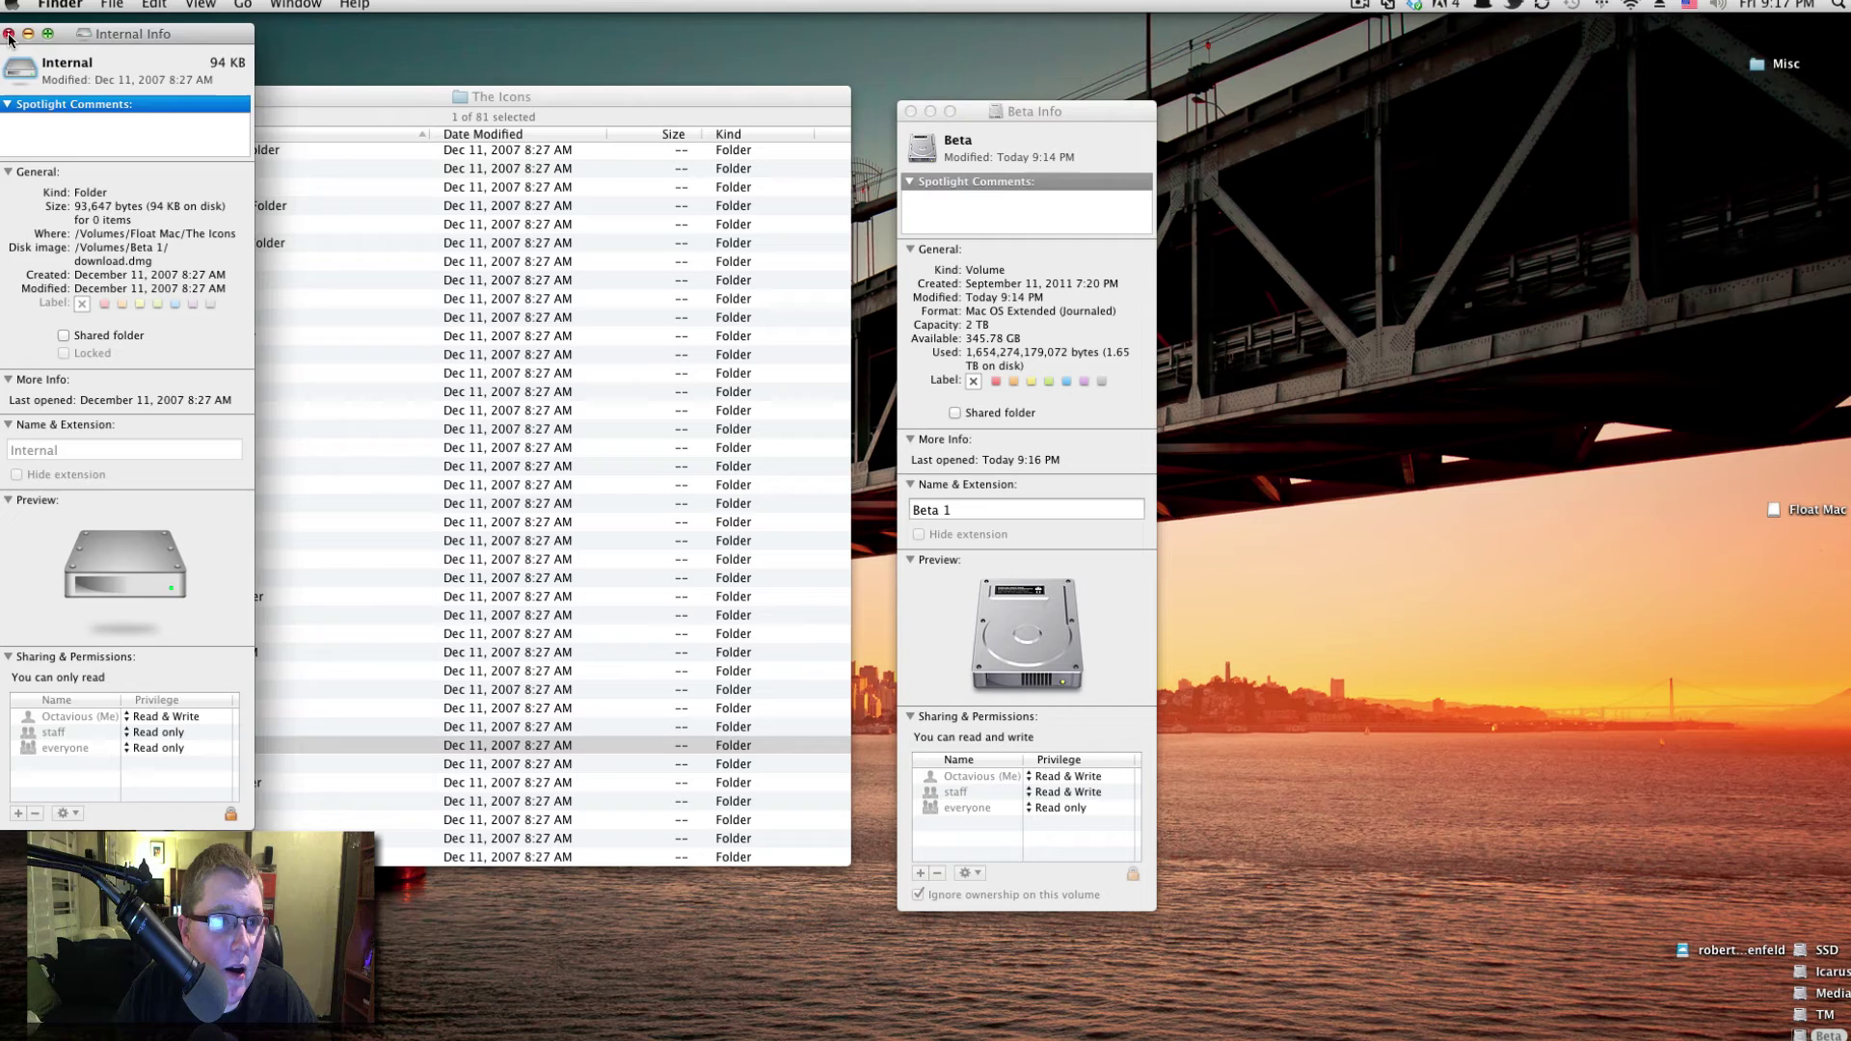
click(921, 149)
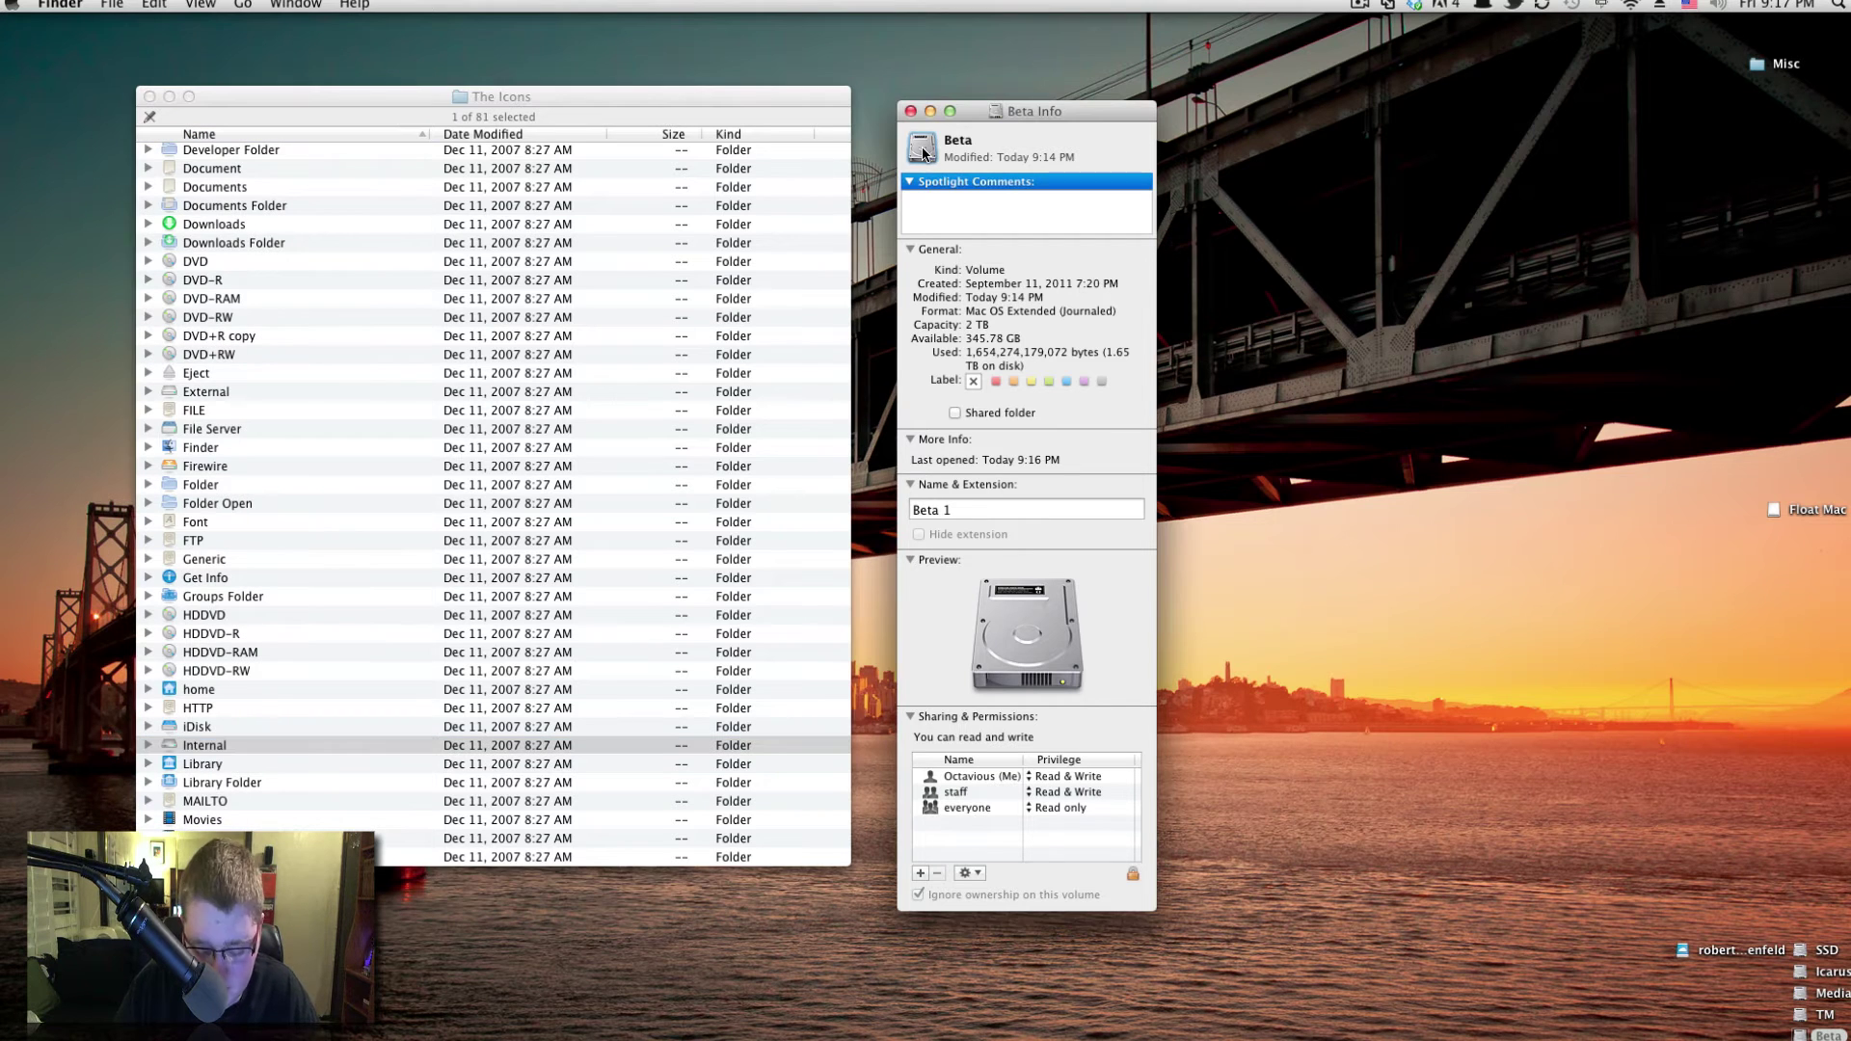
key(super+v)
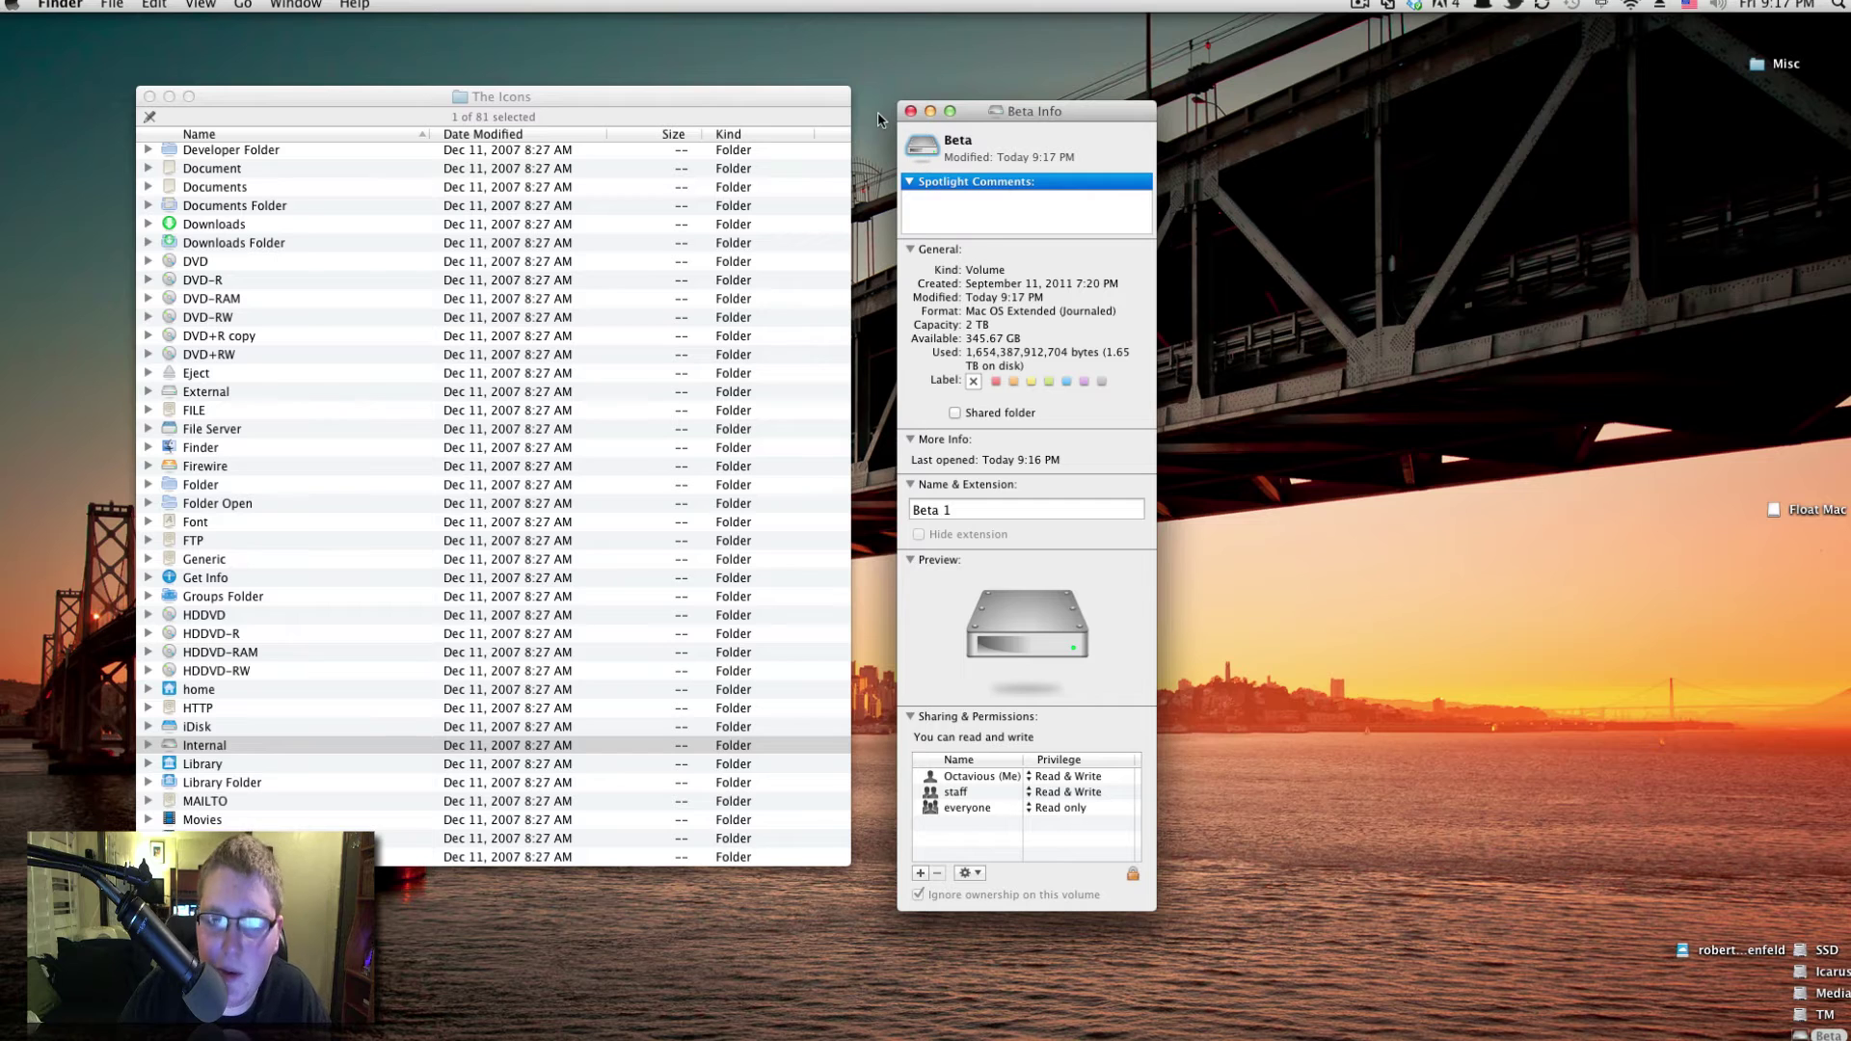
Close Beta's Info window and open Get Info for the iDisk sync volume
click(910, 110)
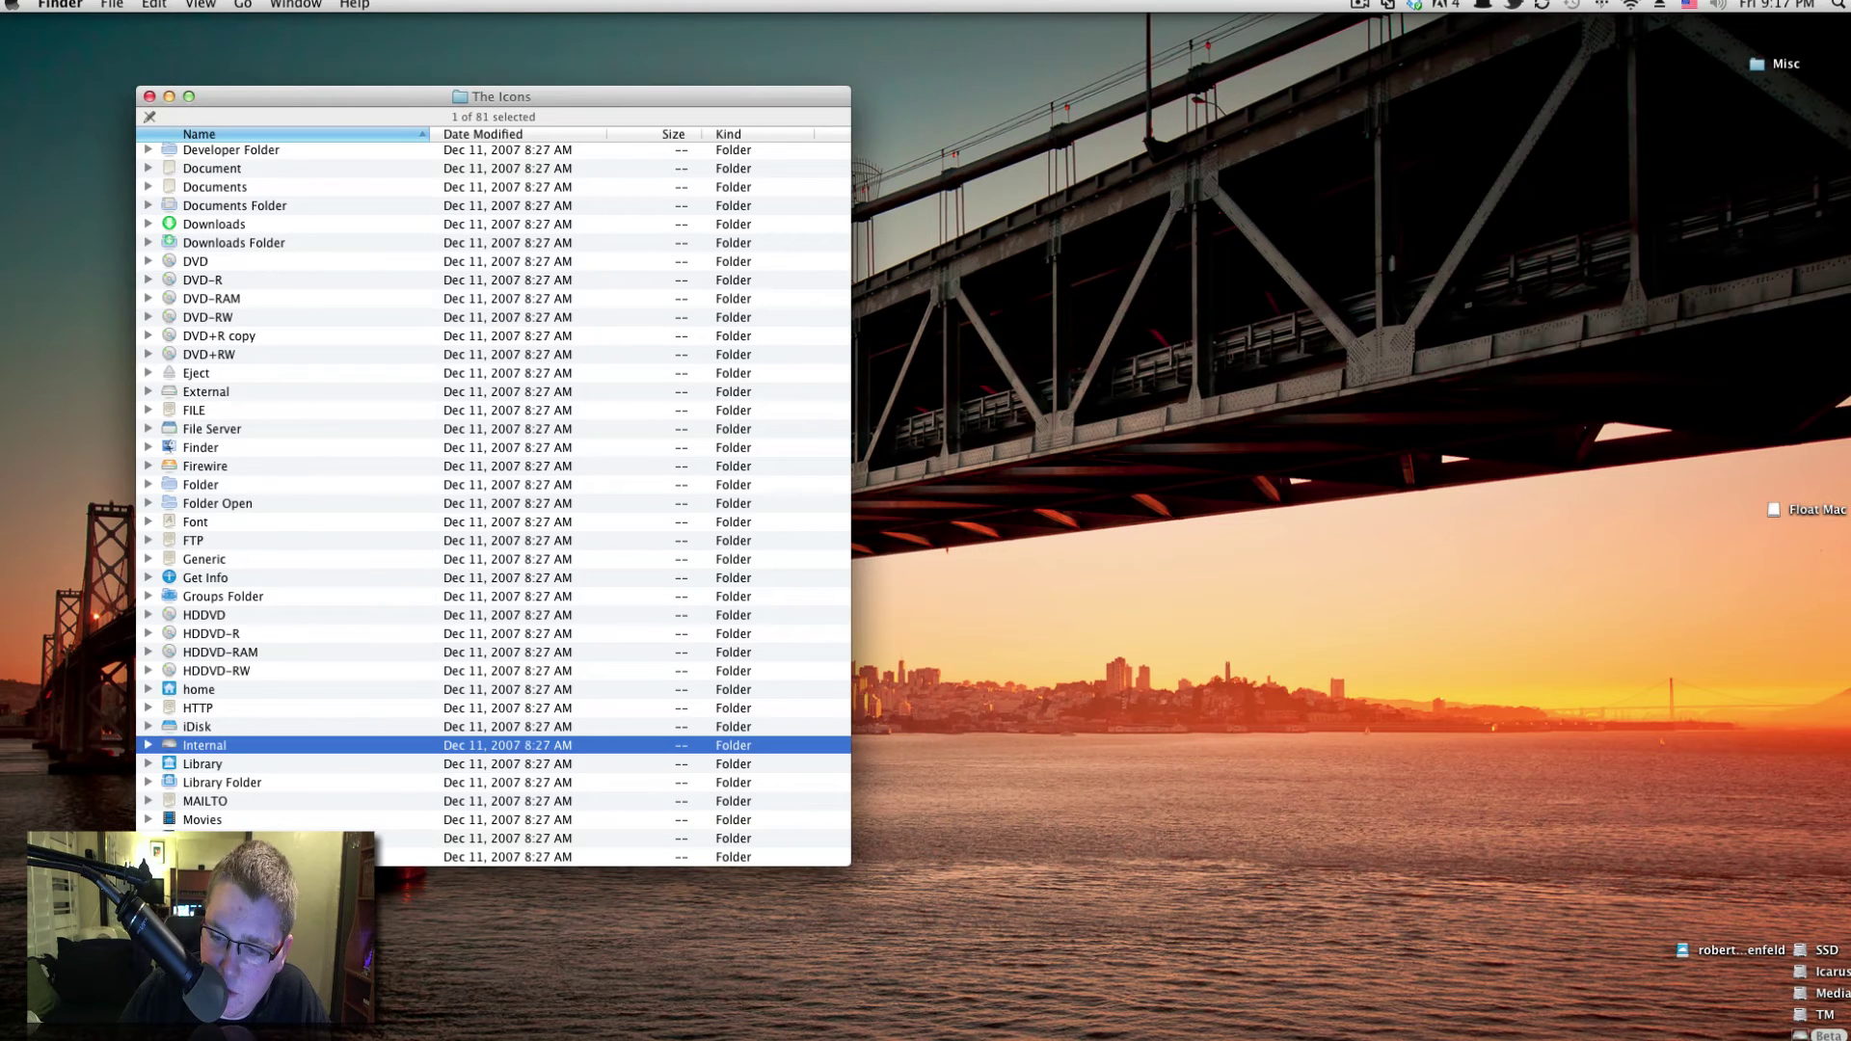
click(1799, 1034)
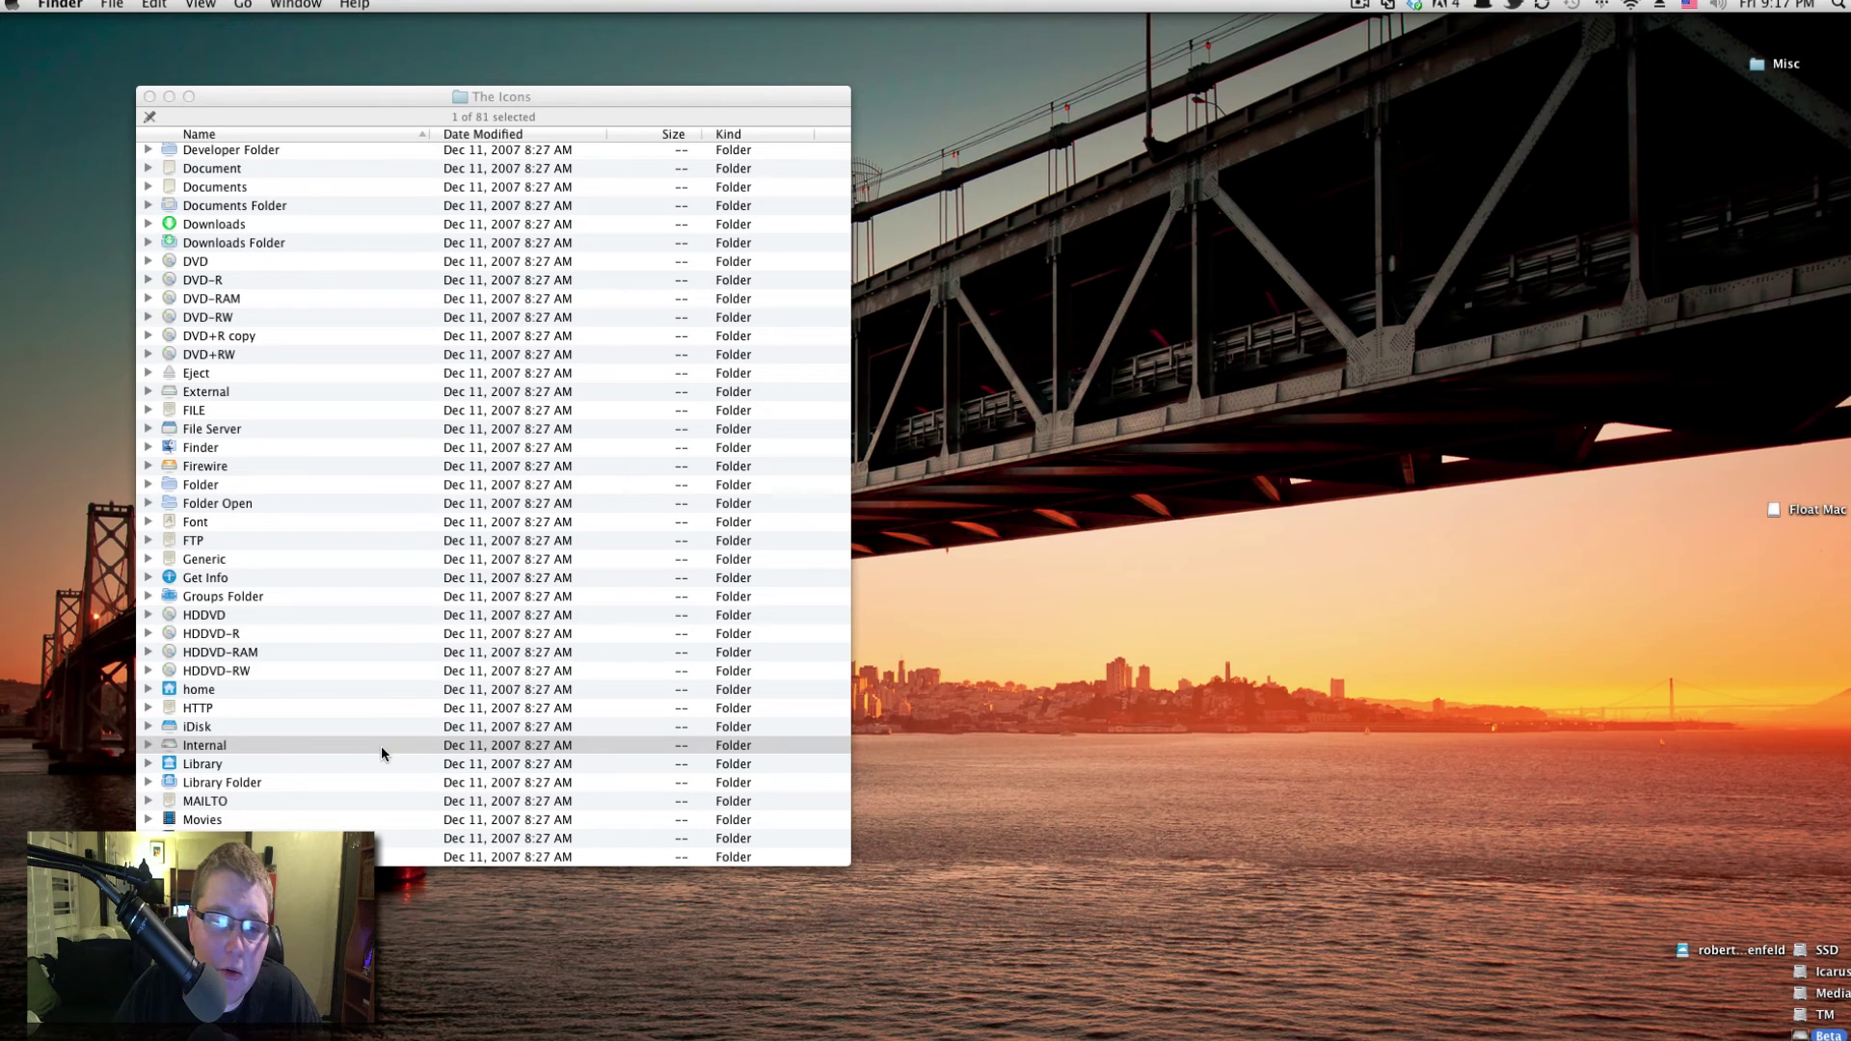
click(1677, 953)
right_click(1677, 954)
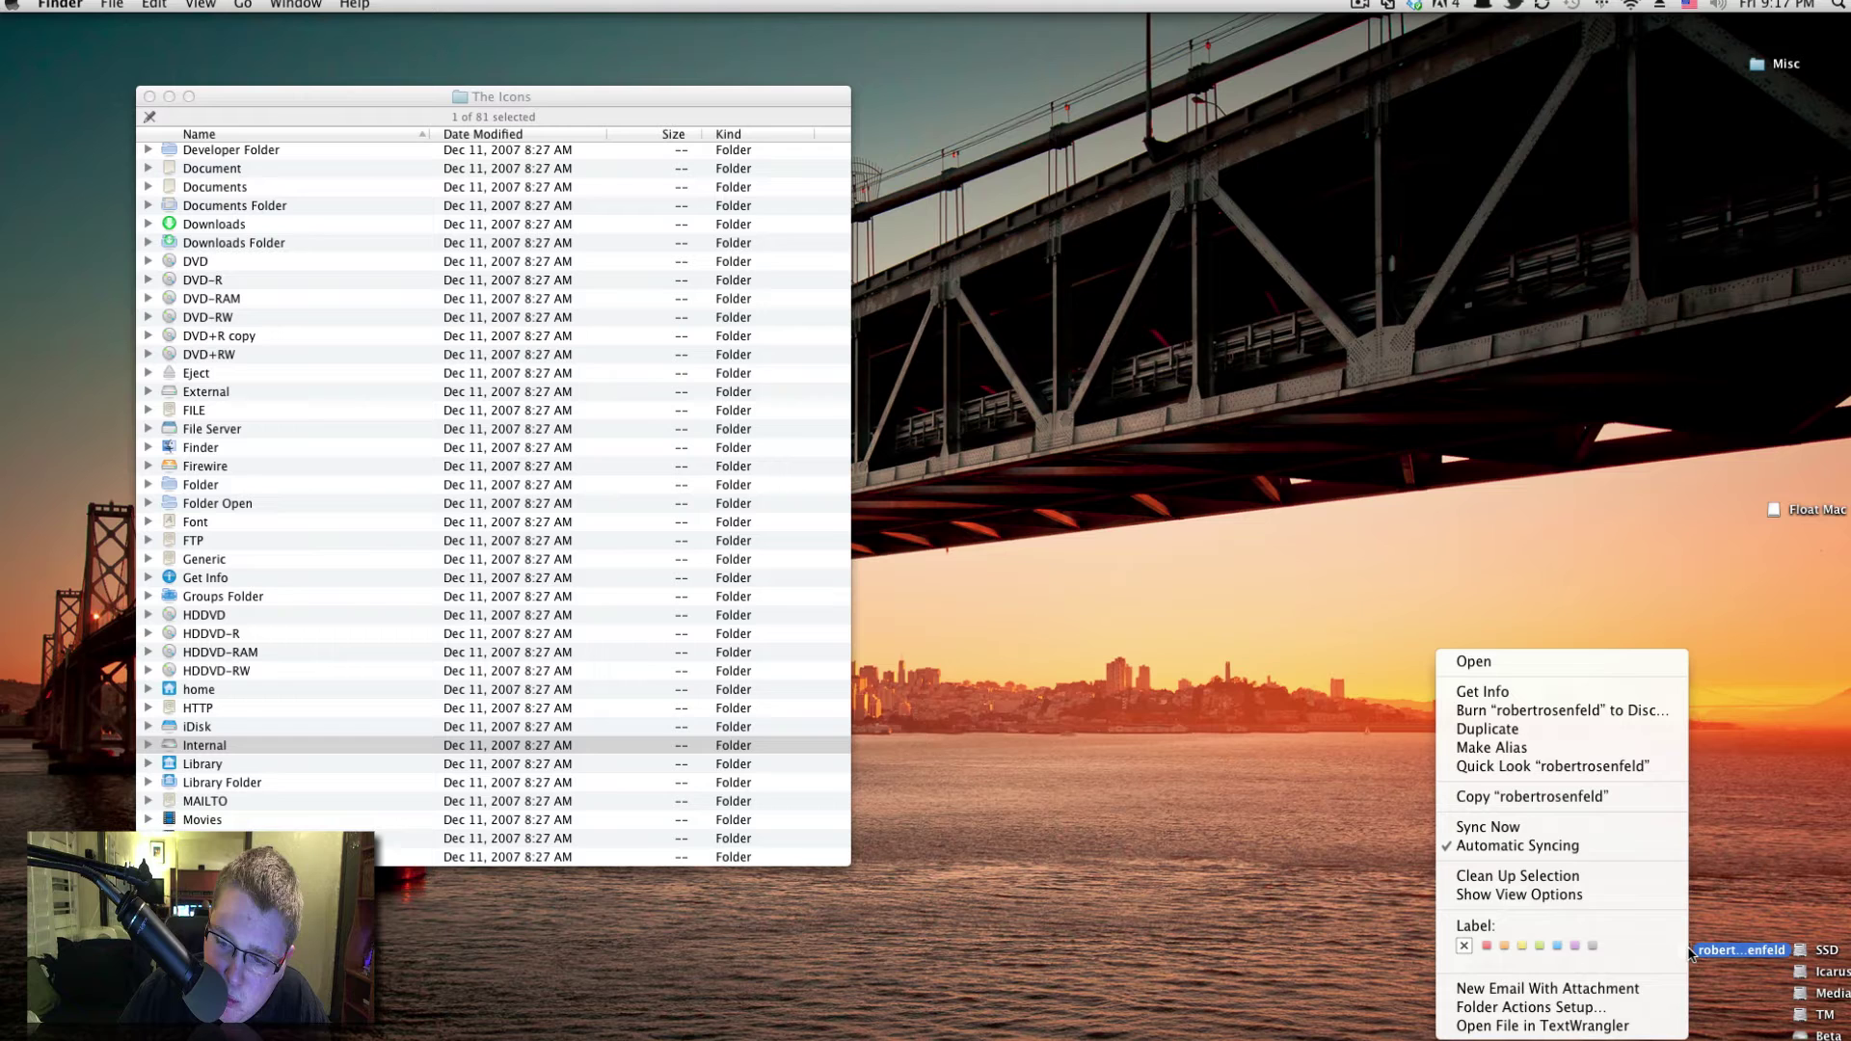
click(1563, 695)
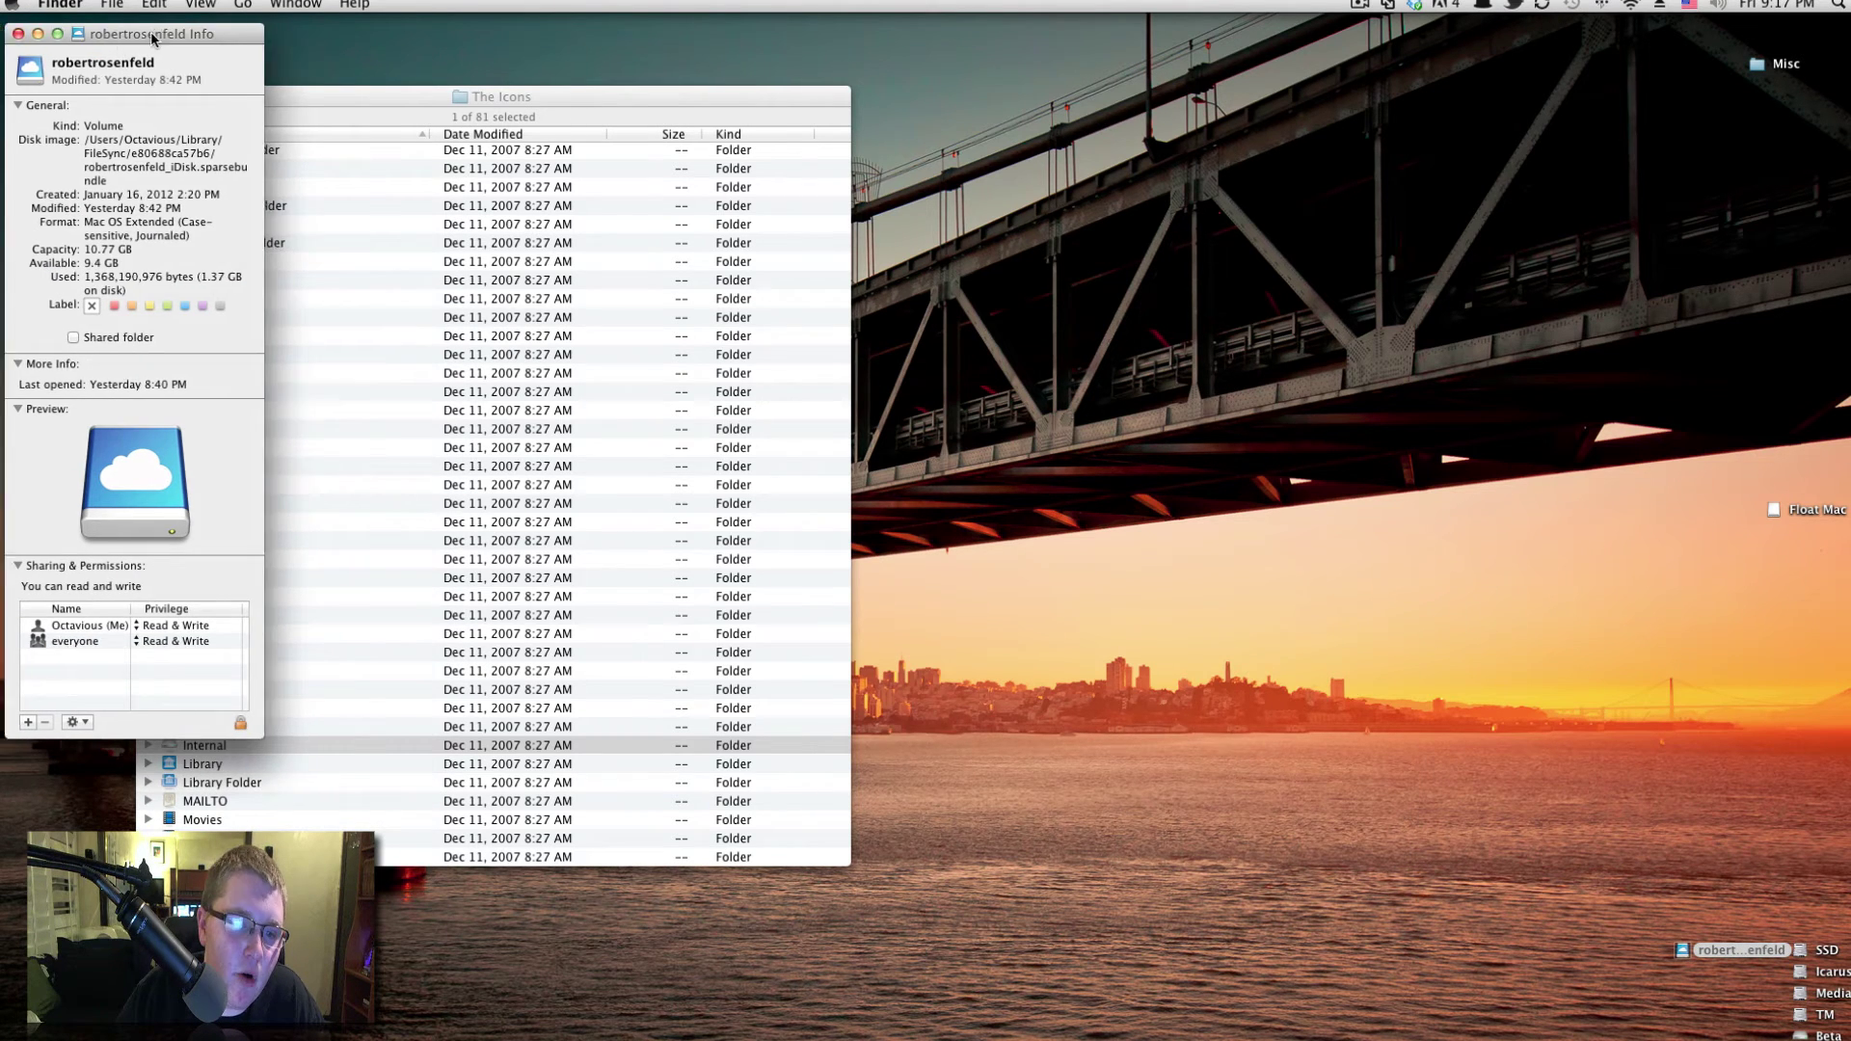
Apply the iDisk folder's icon to the sync volume, then close its Info window
click(219, 740)
click(228, 730)
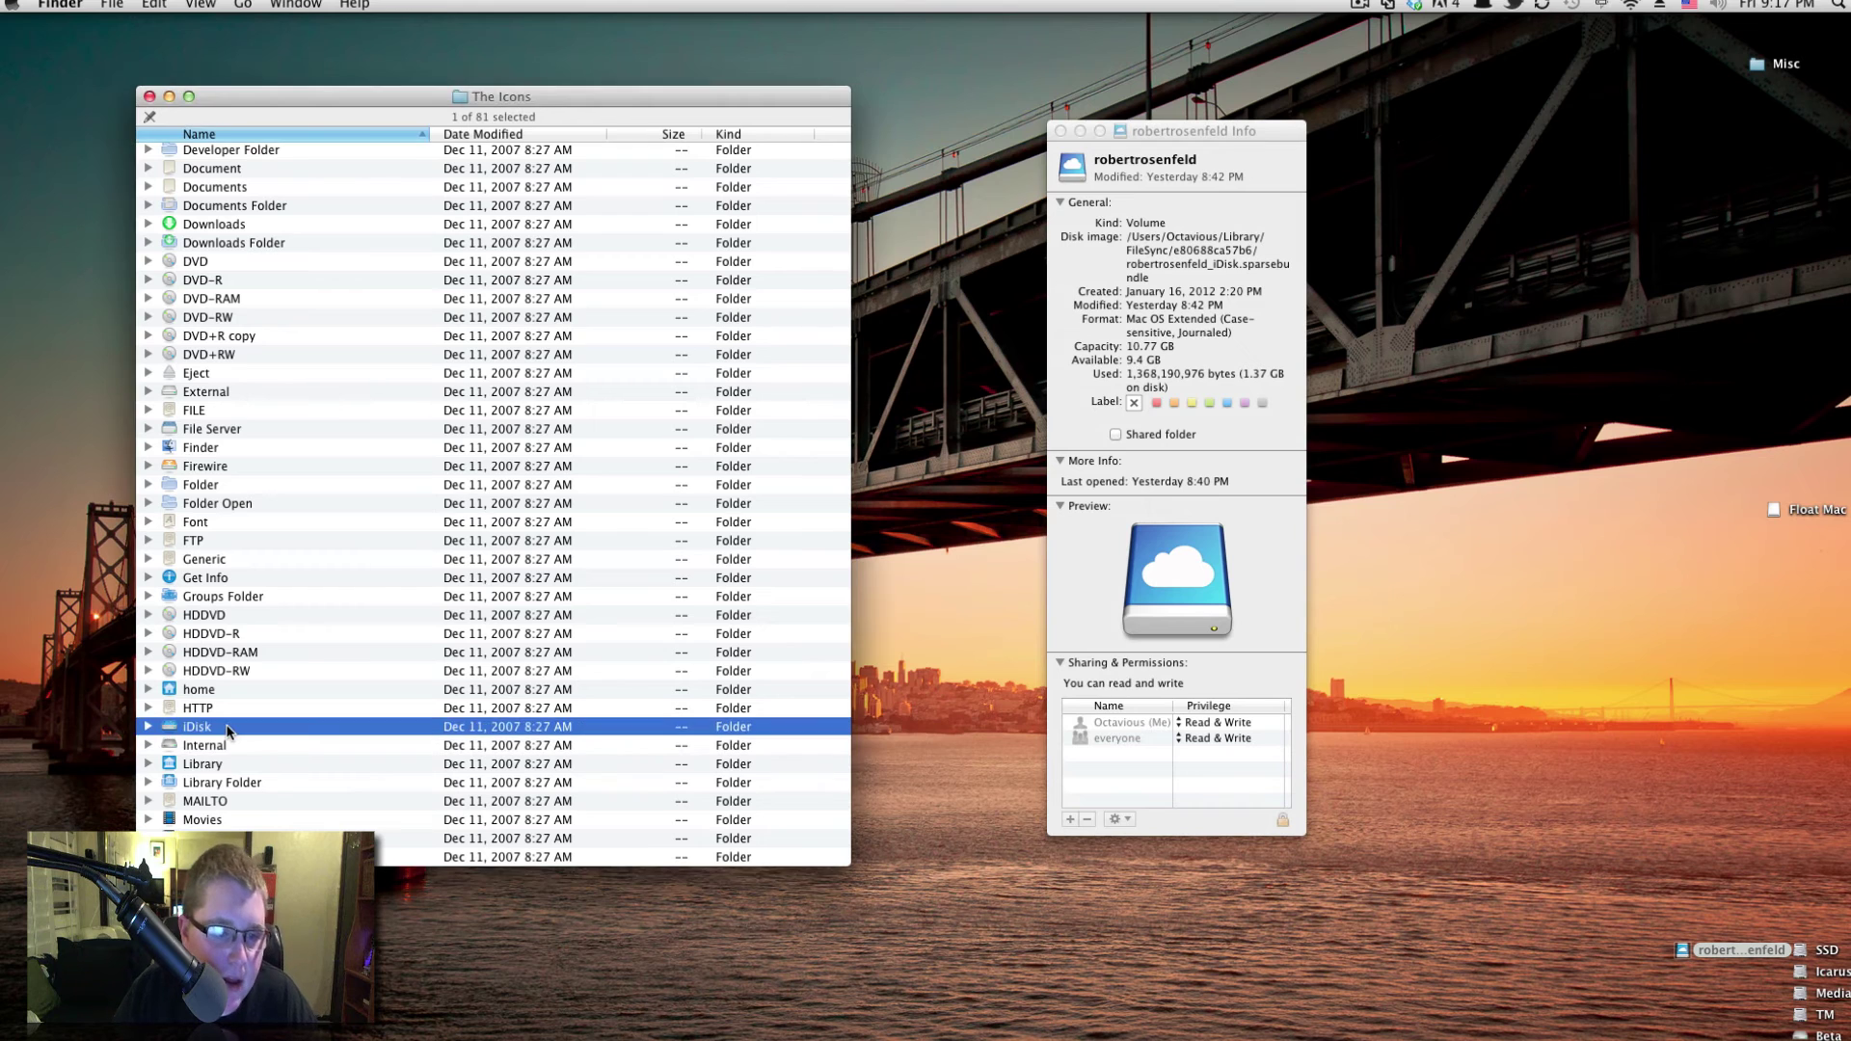
key(space)
key(space)
right_click(228, 723)
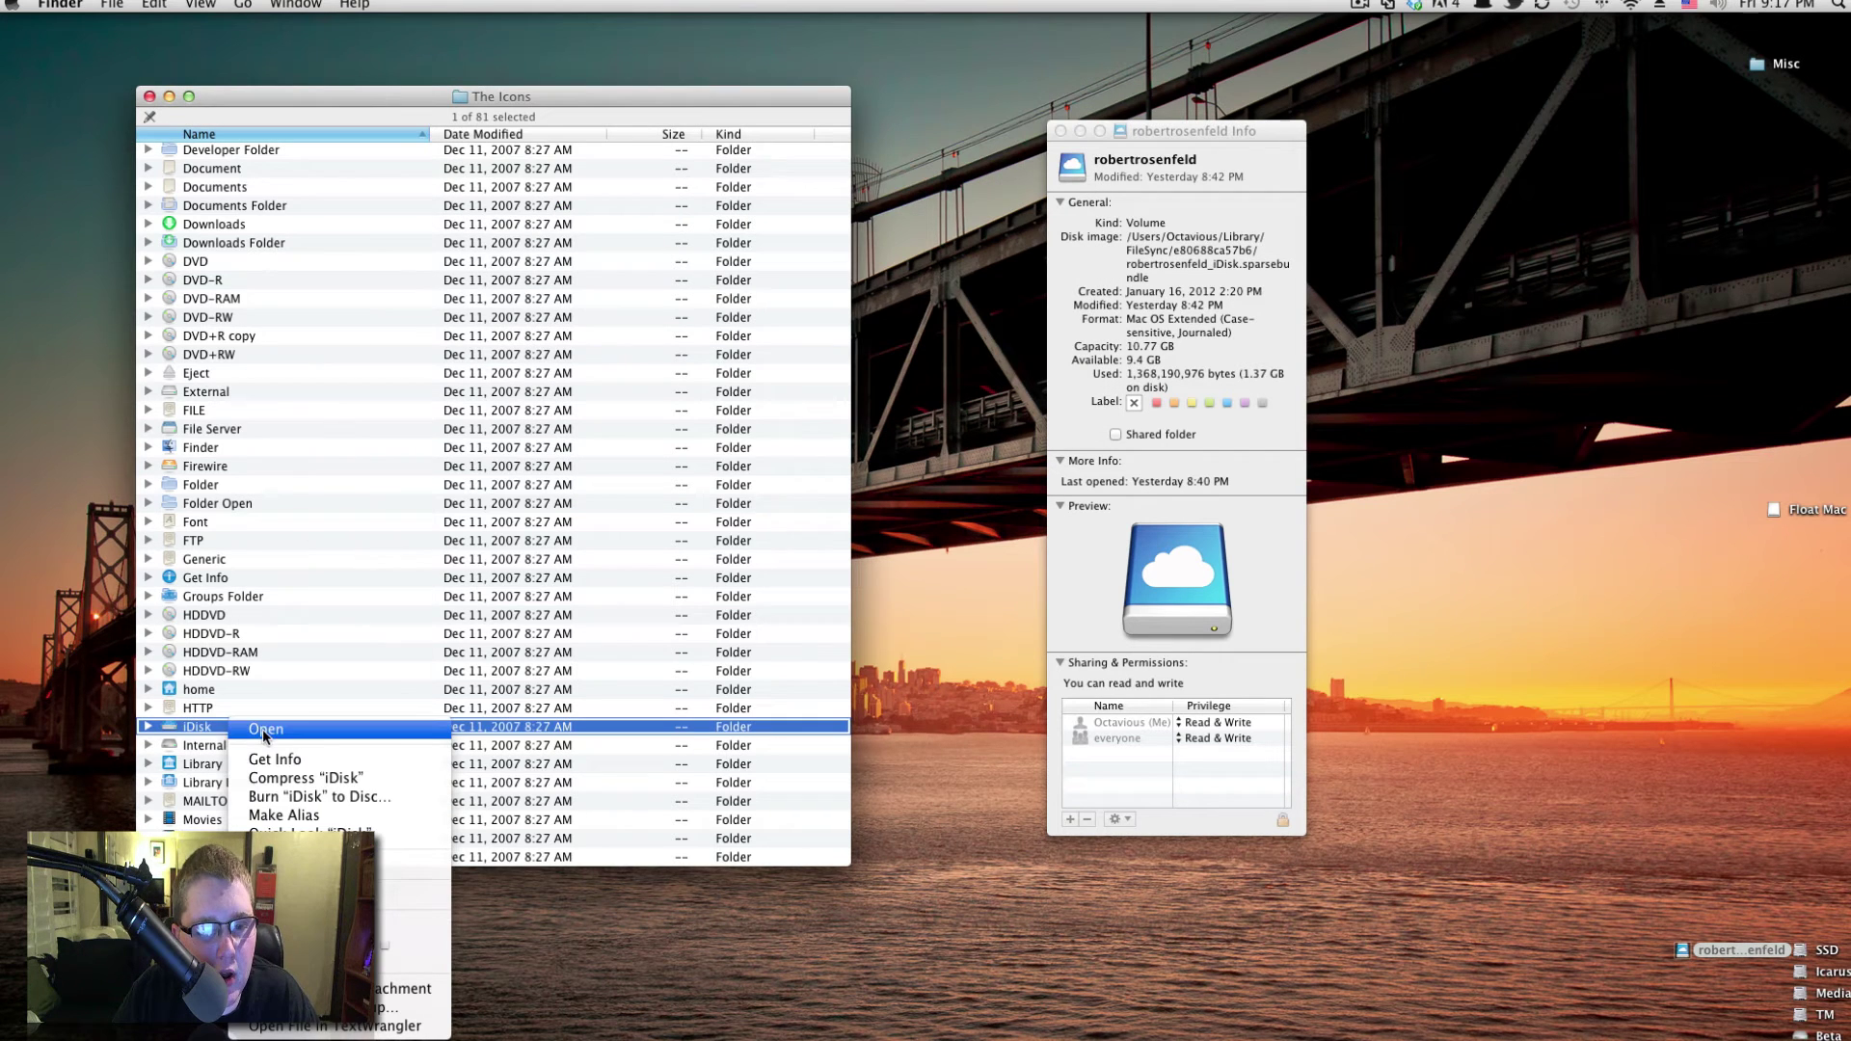
click(277, 756)
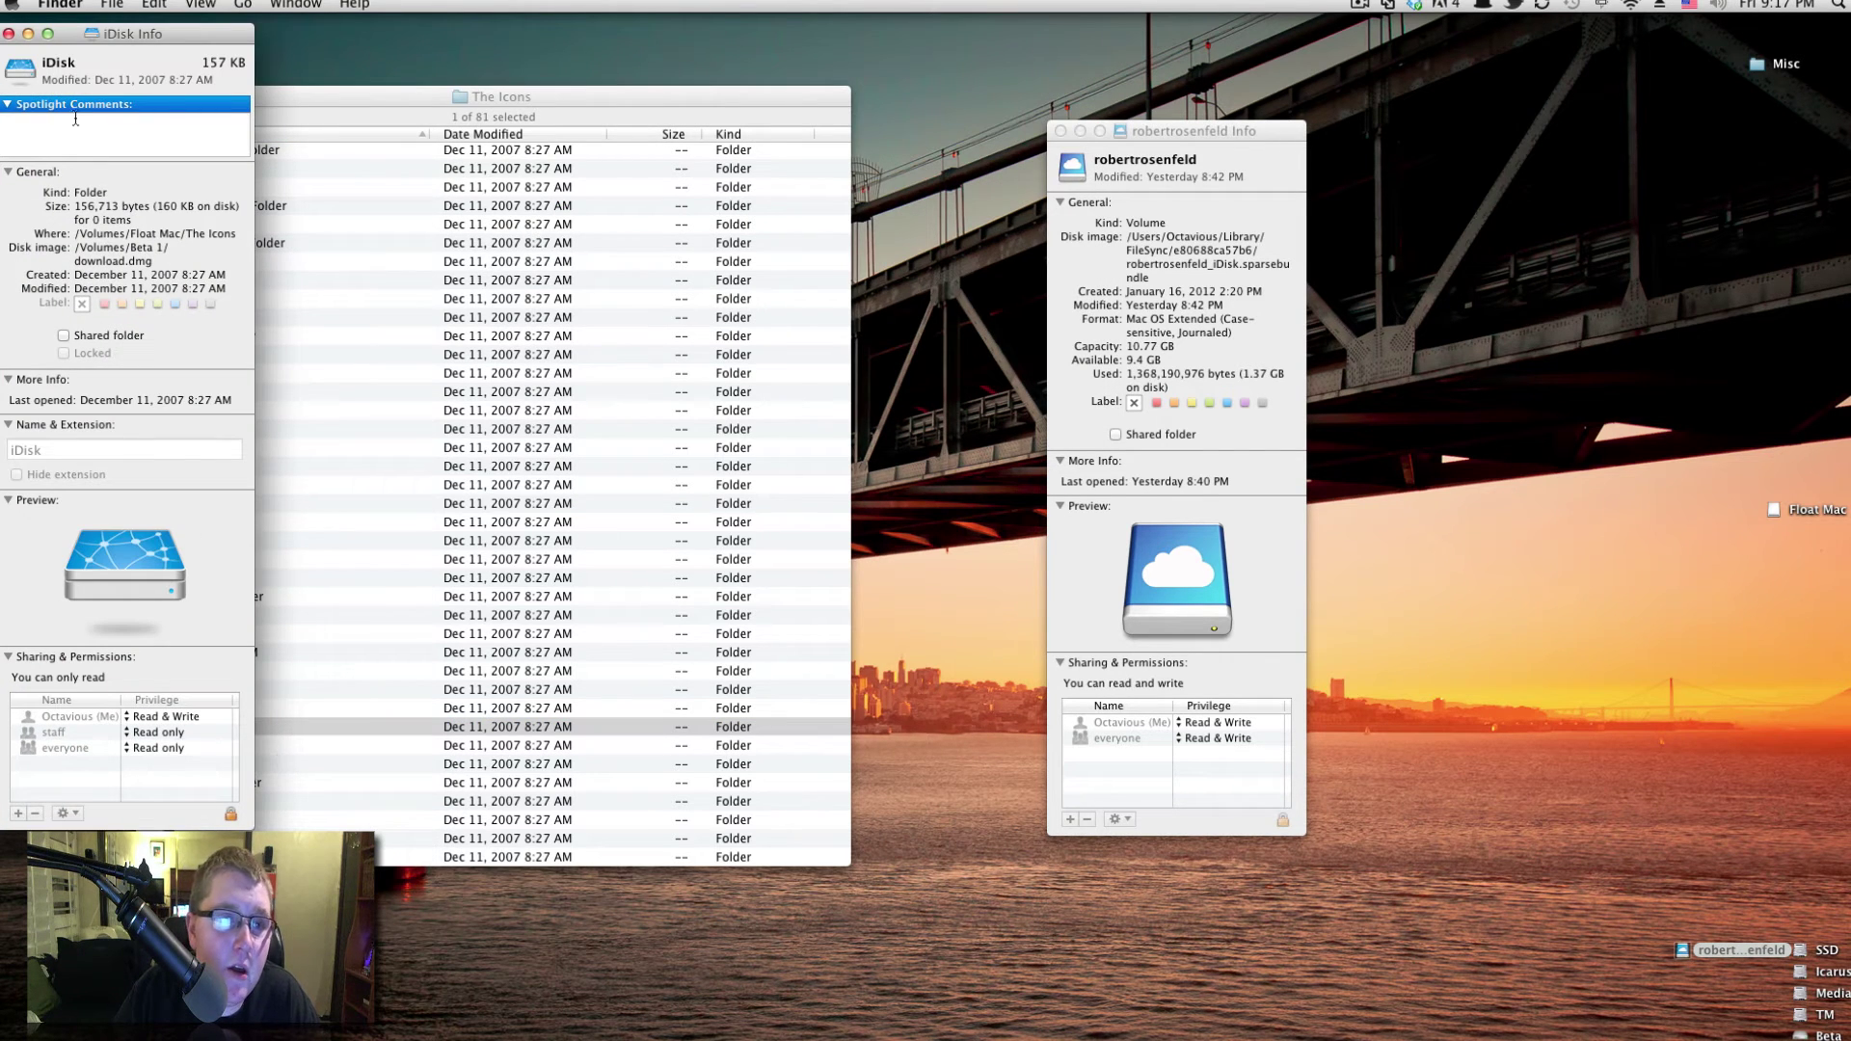
click(1215, 581)
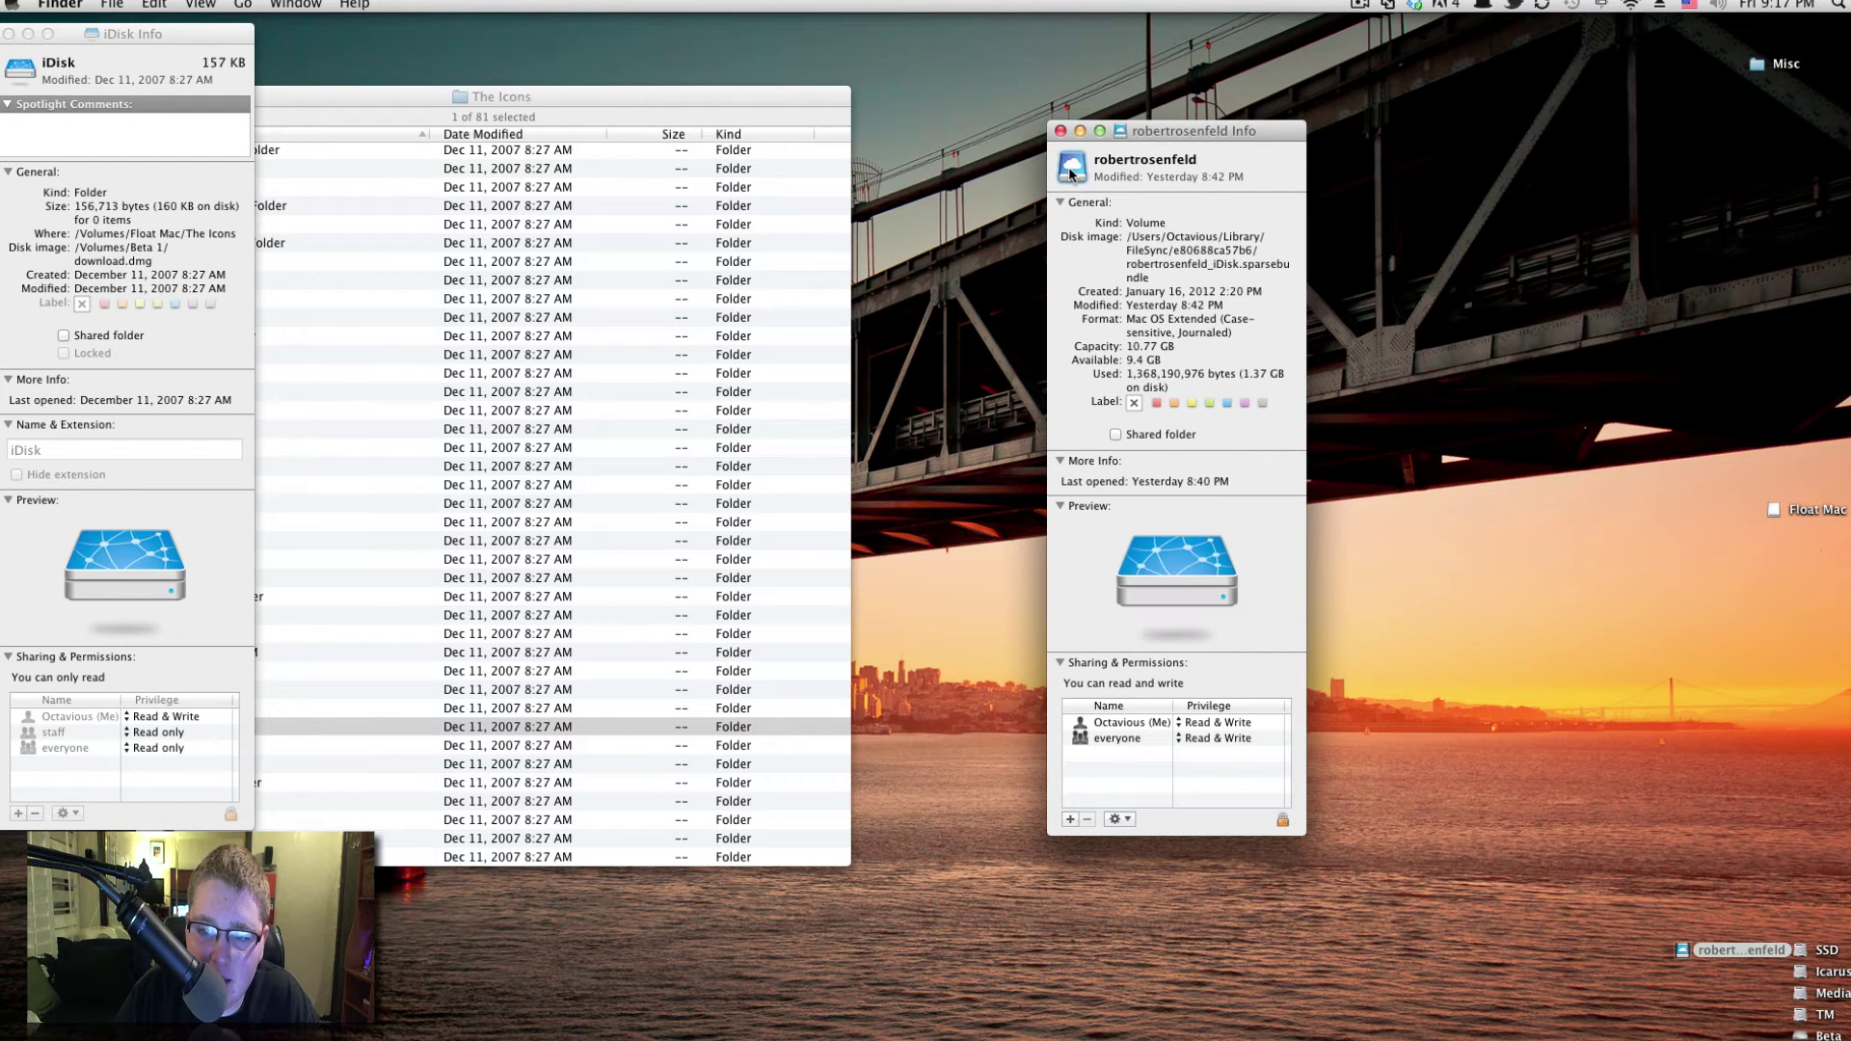
click(1060, 130)
click(1684, 950)
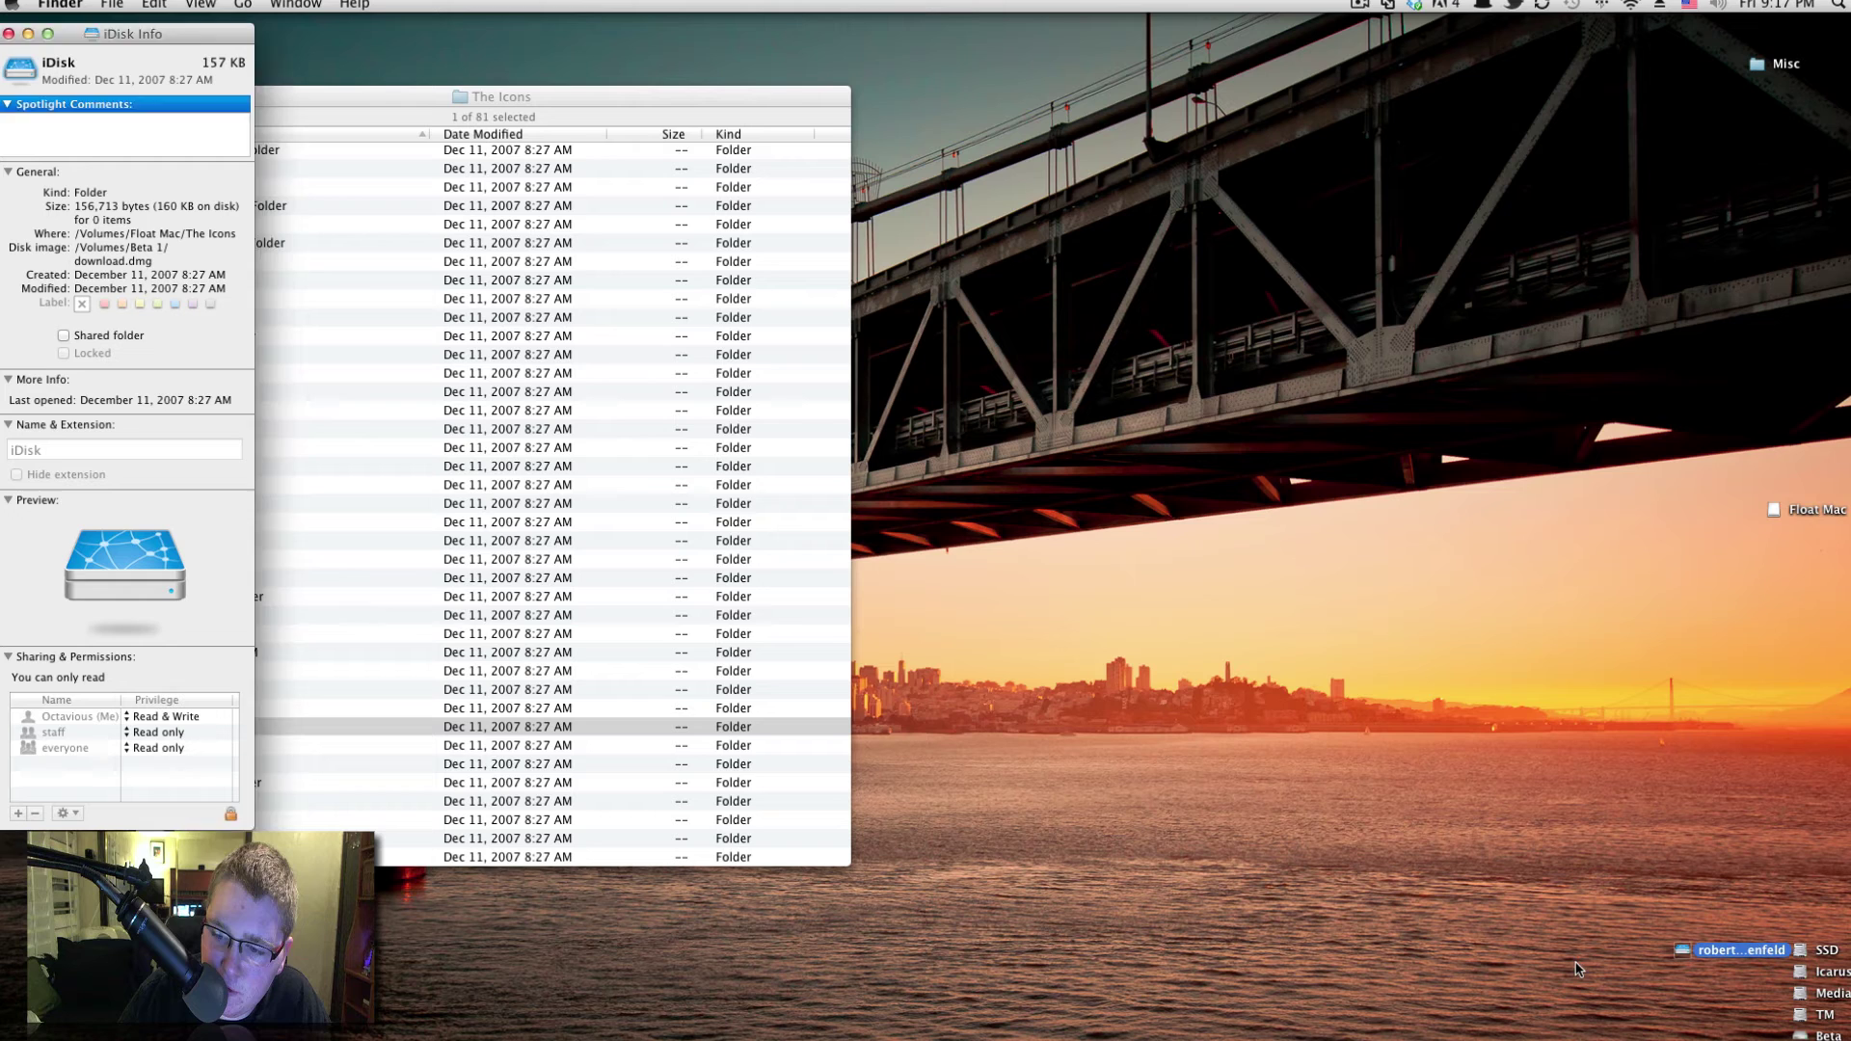
Set the desktop icon size to 88×88 in the desktop's View Options
right_click(1577, 854)
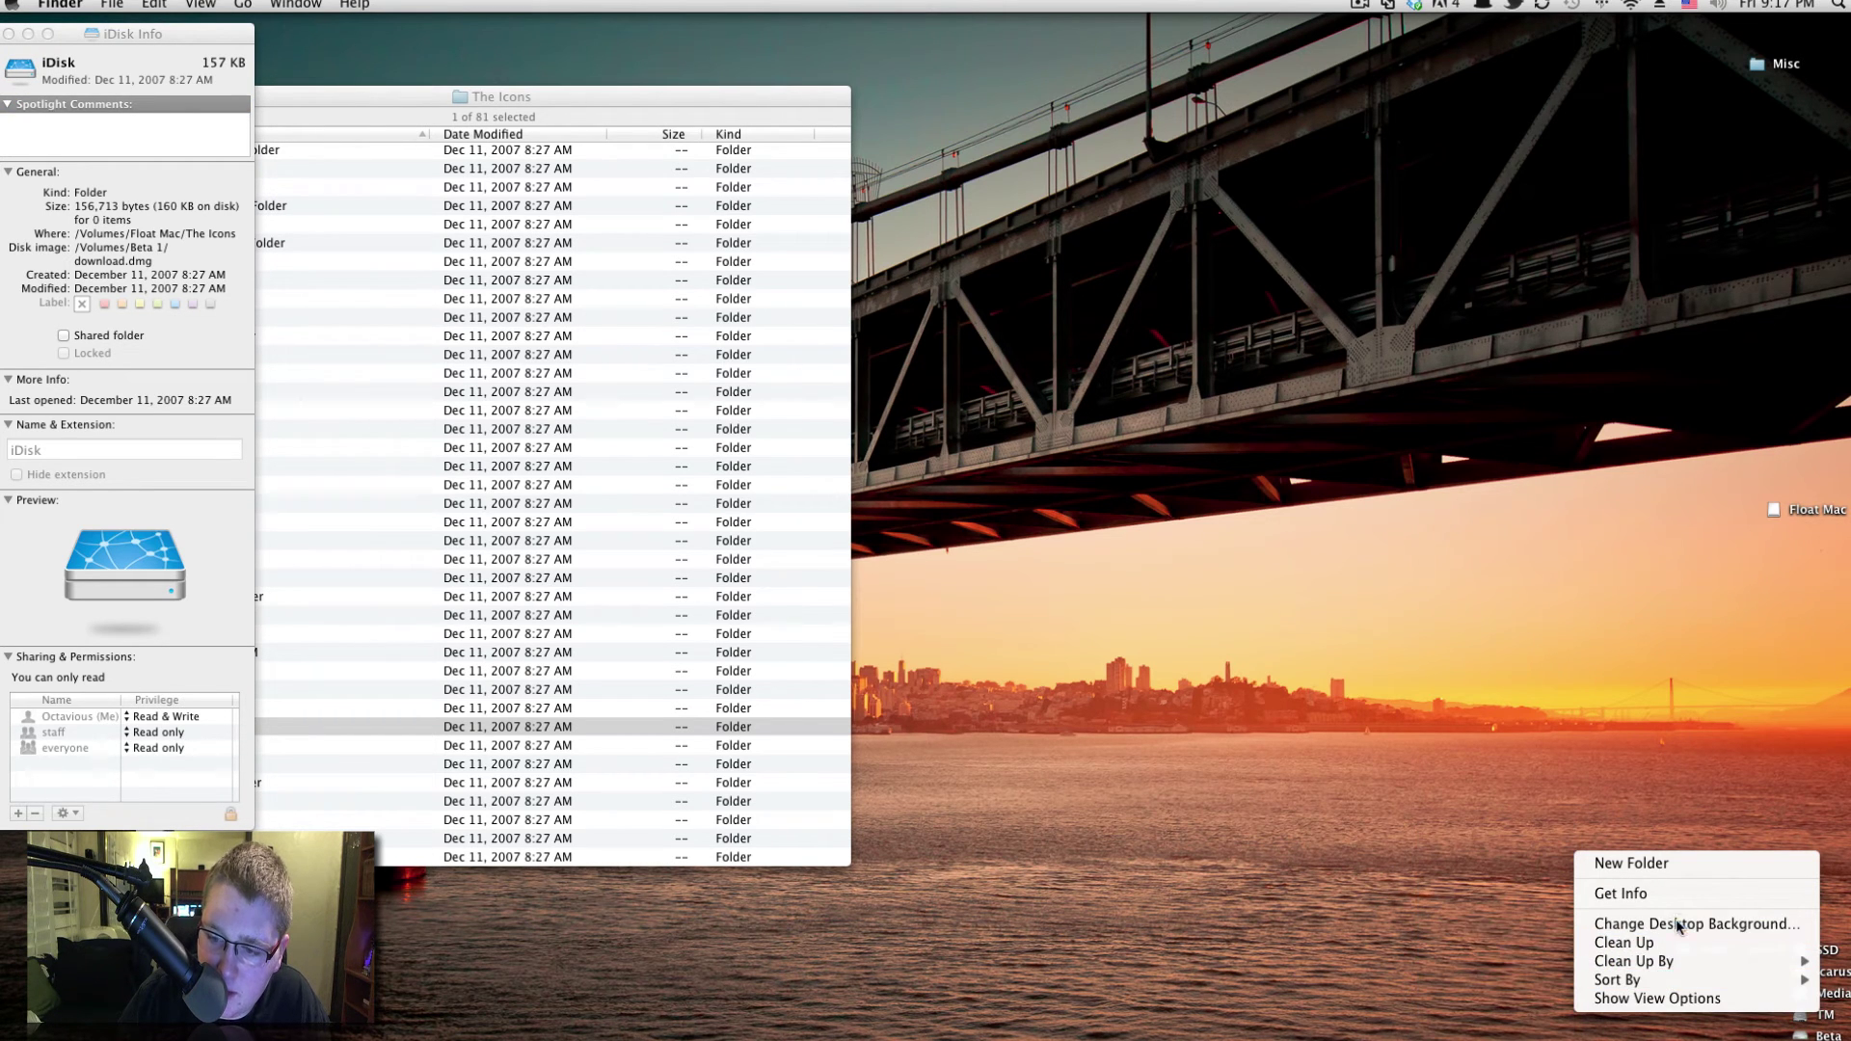
click(1668, 998)
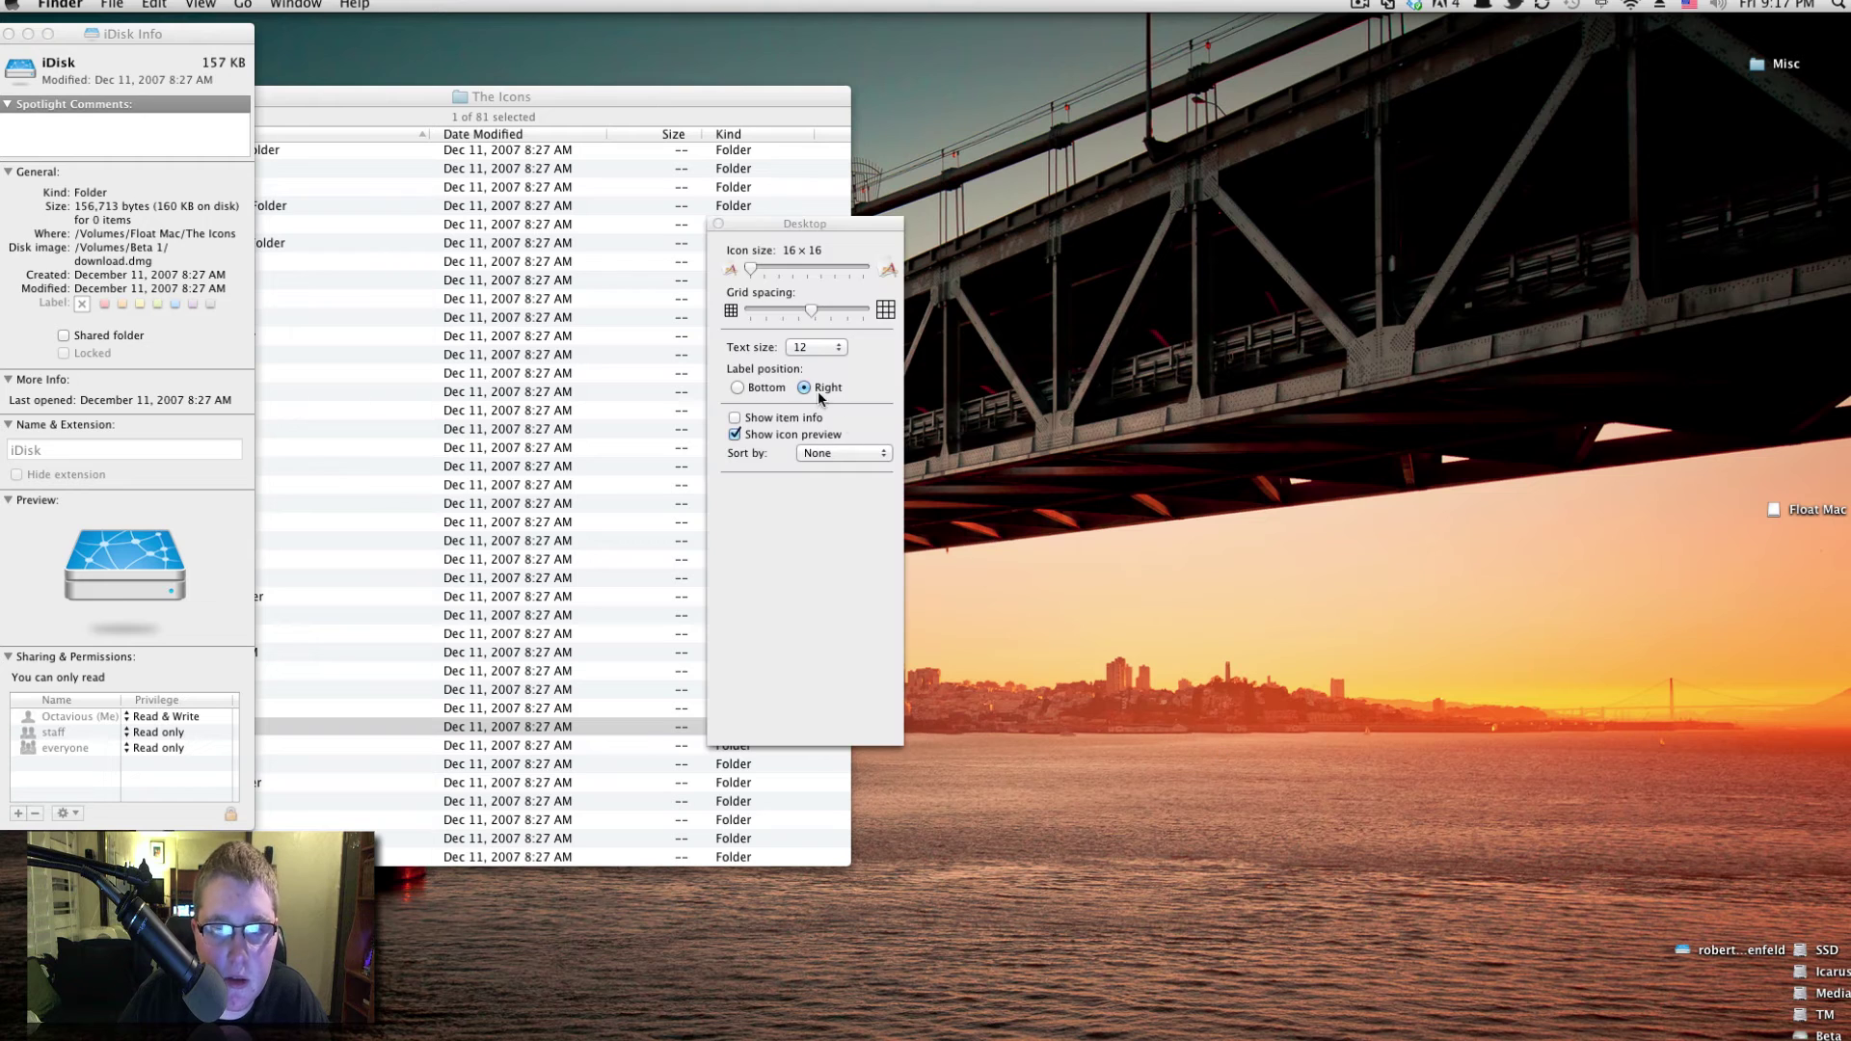
drag(751, 269, 830, 270)
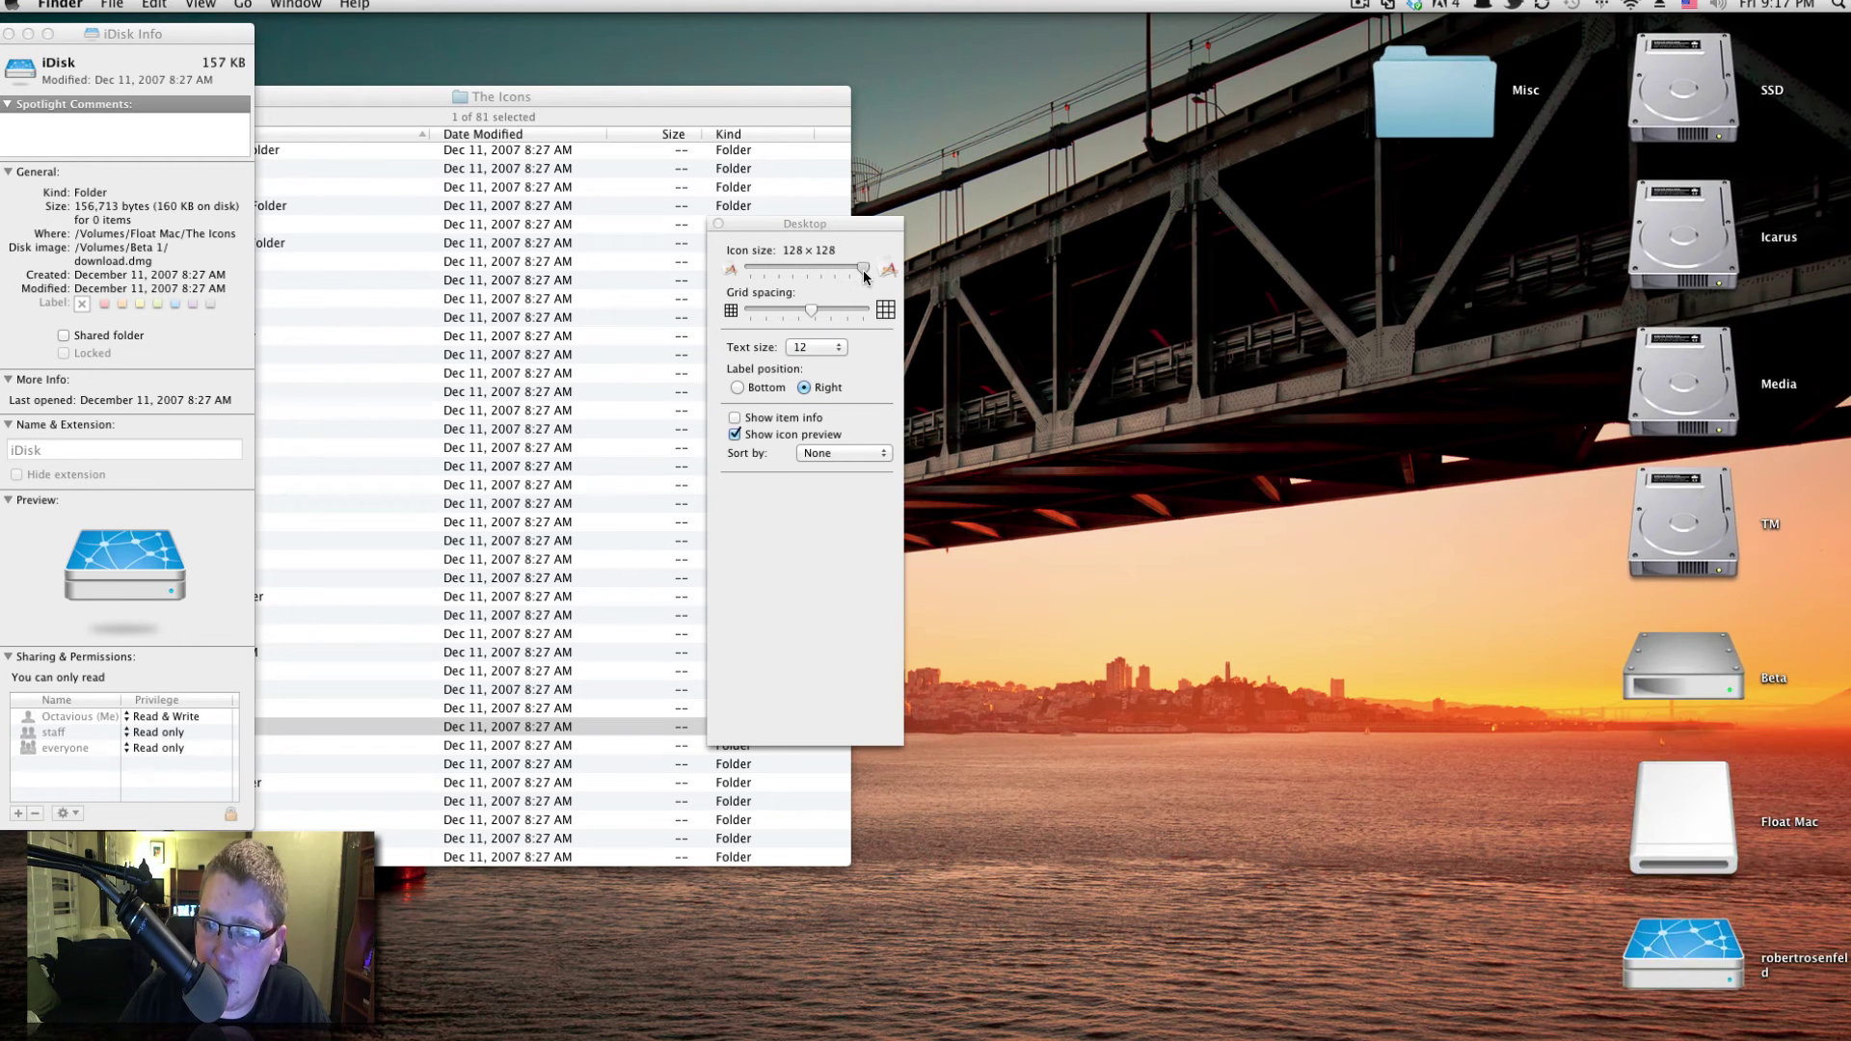
drag(864, 270, 826, 268)
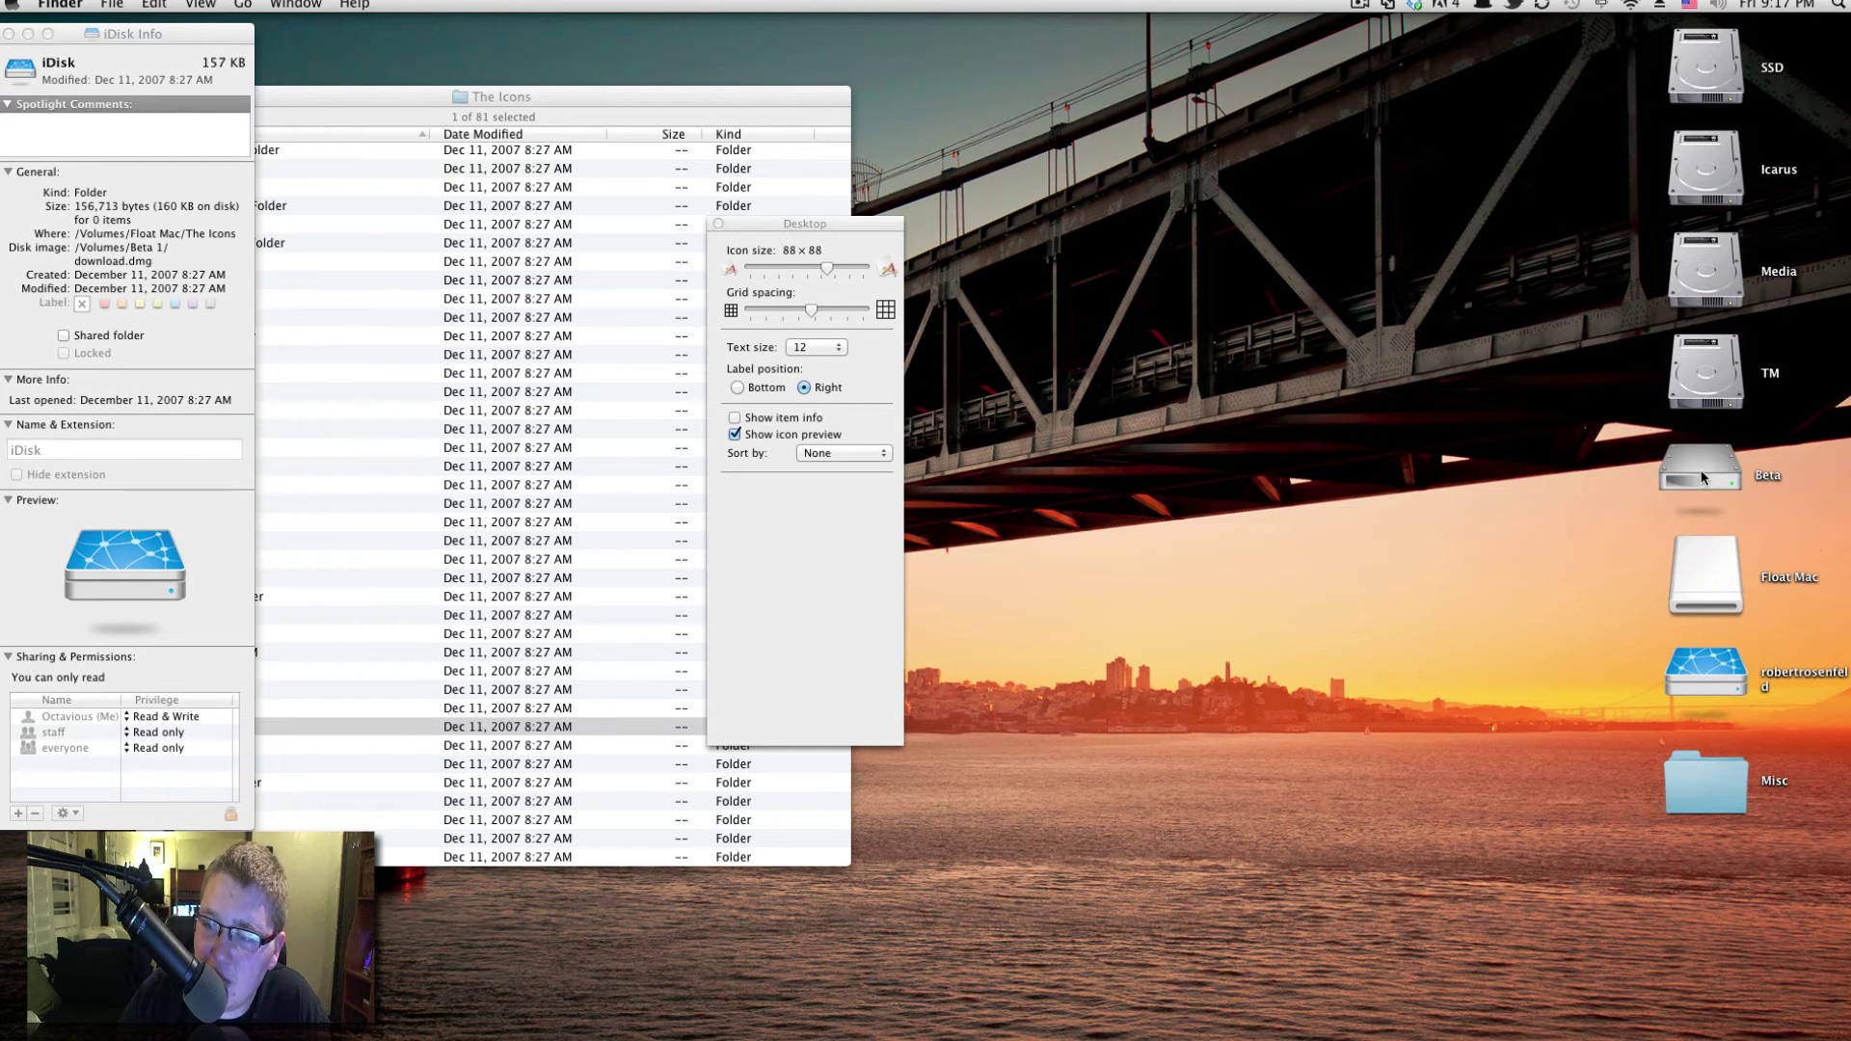
Open Info for TM and Beta and paste TM's hard-disk icon onto Beta
right_click(1690, 358)
click(1664, 421)
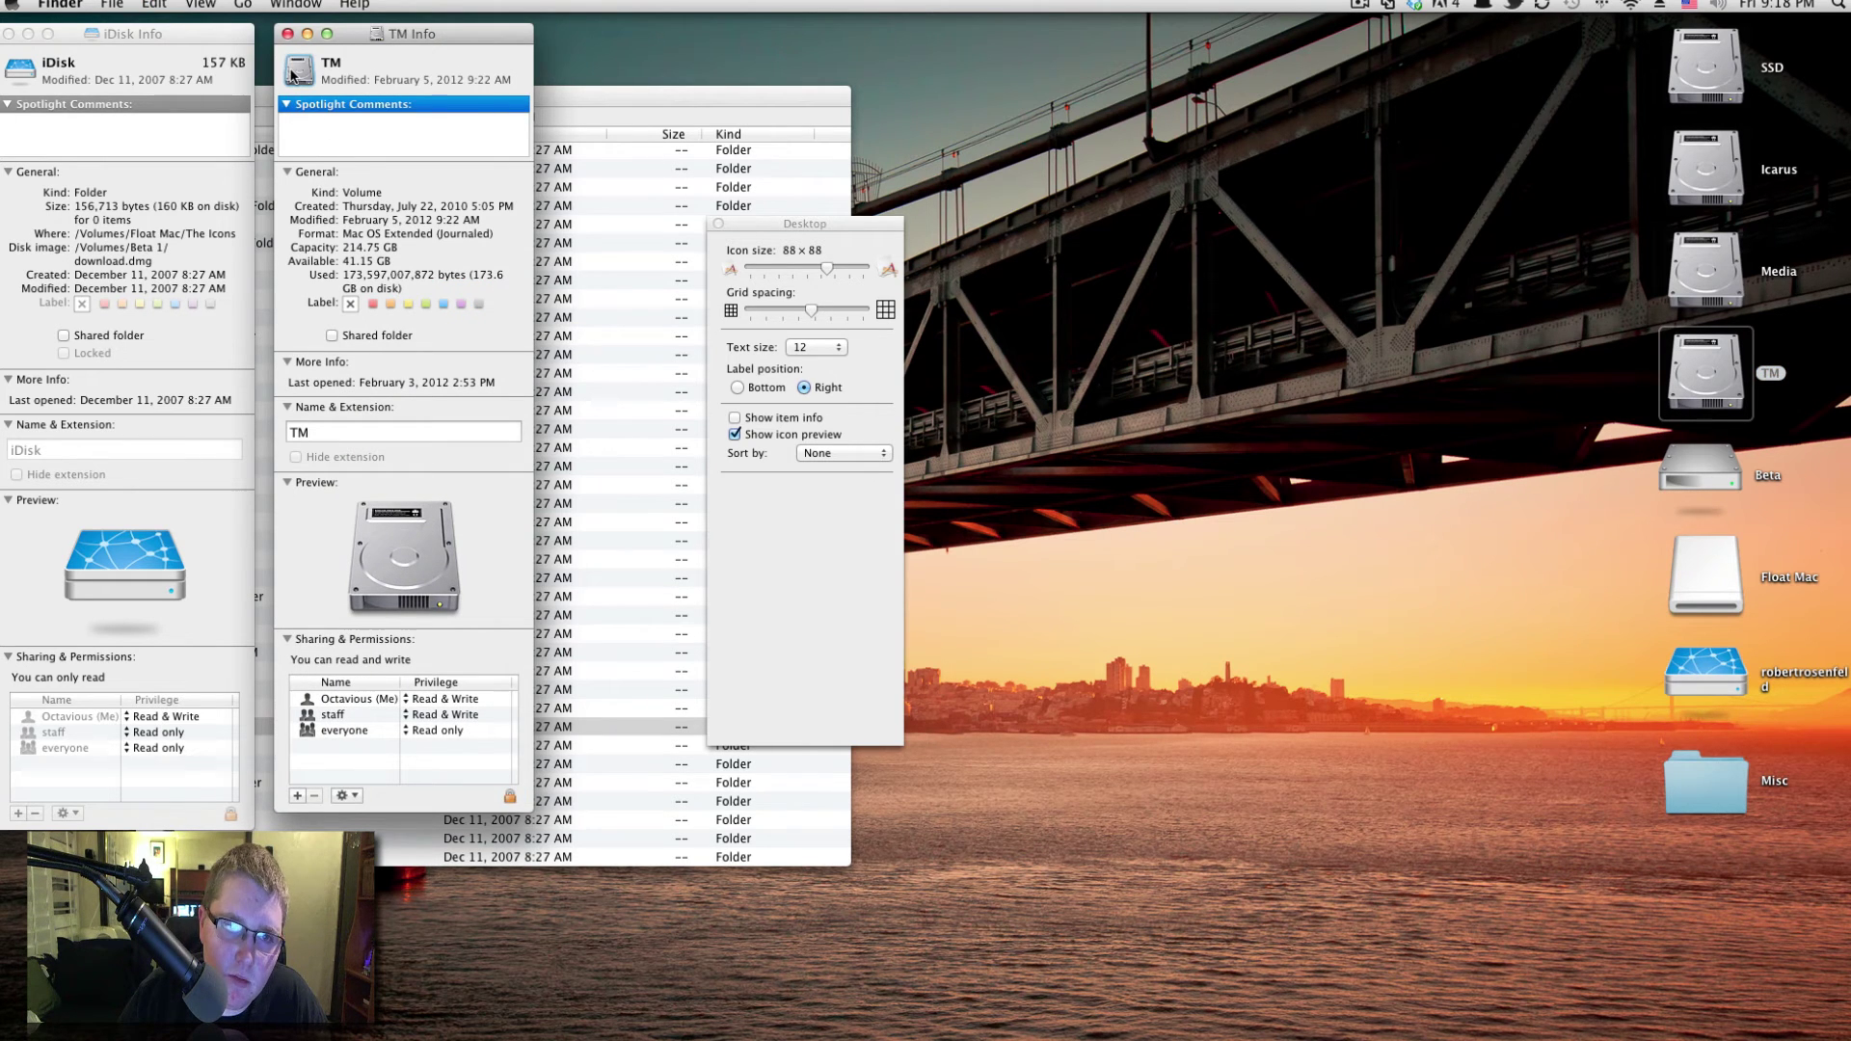
right_click(1708, 472)
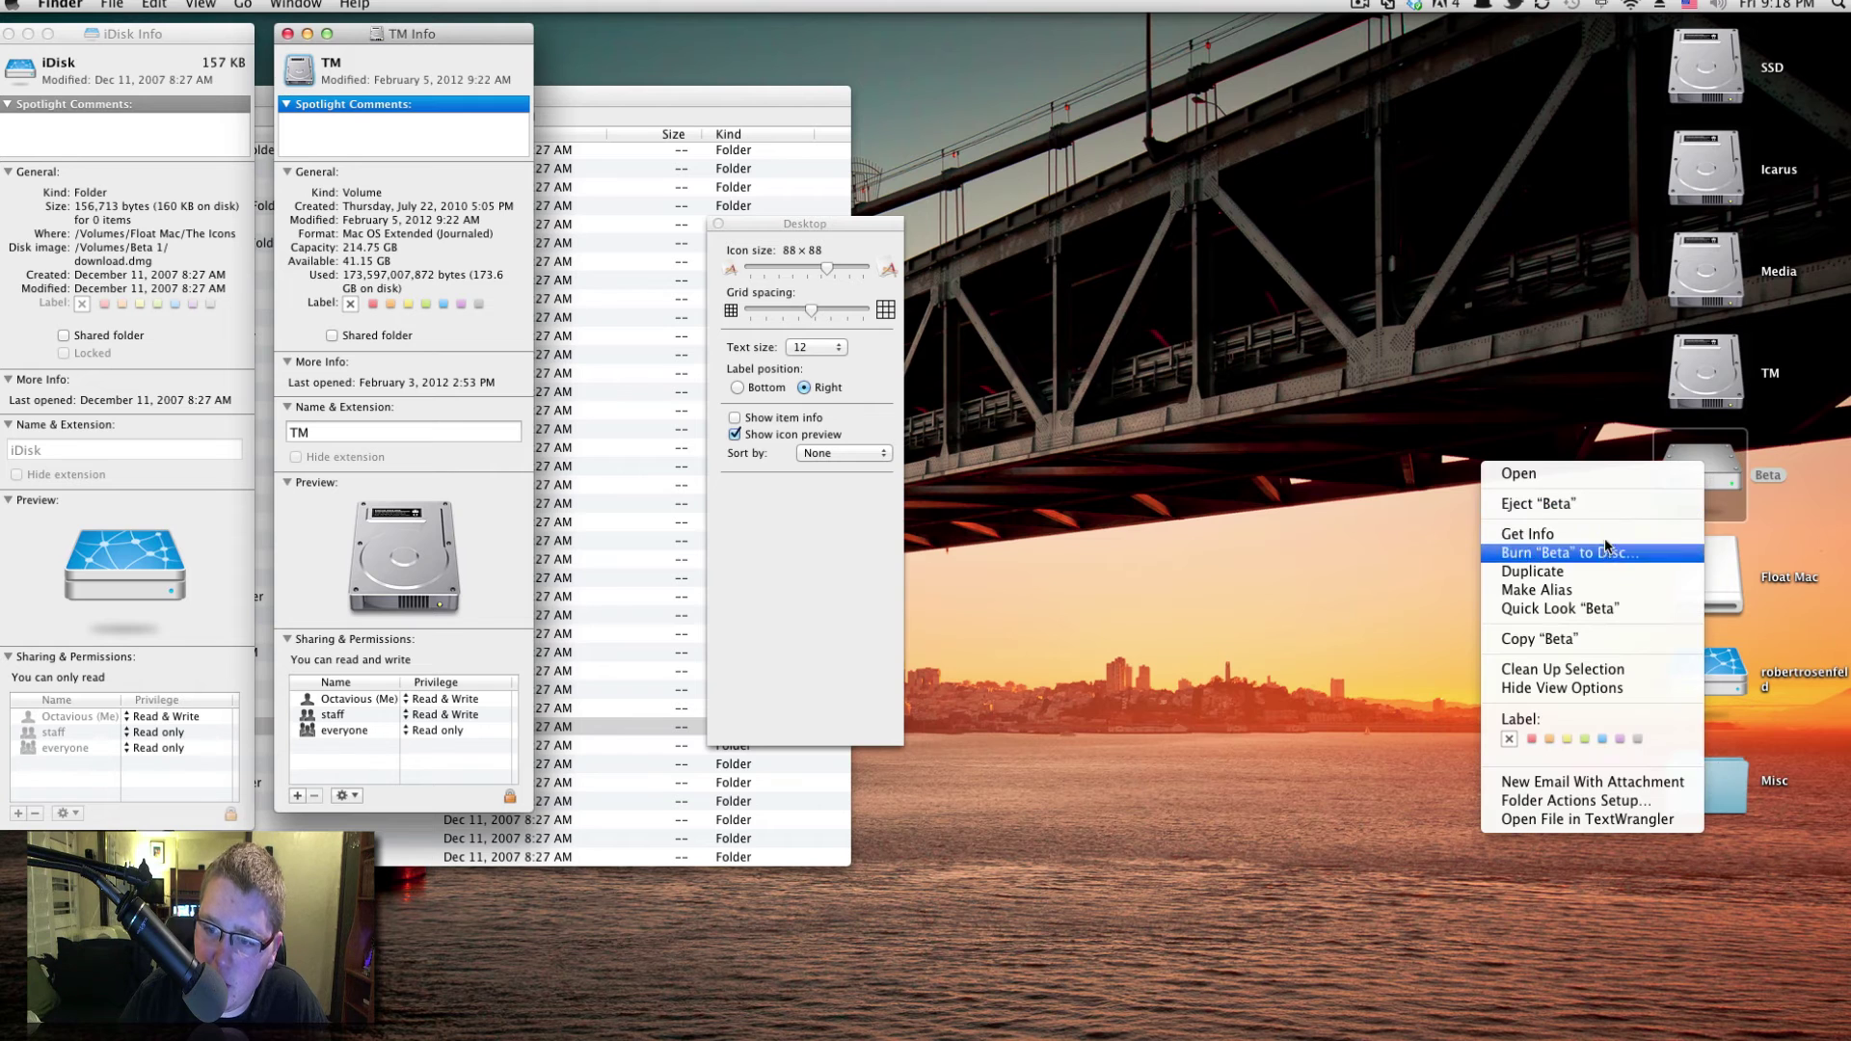
click(1533, 531)
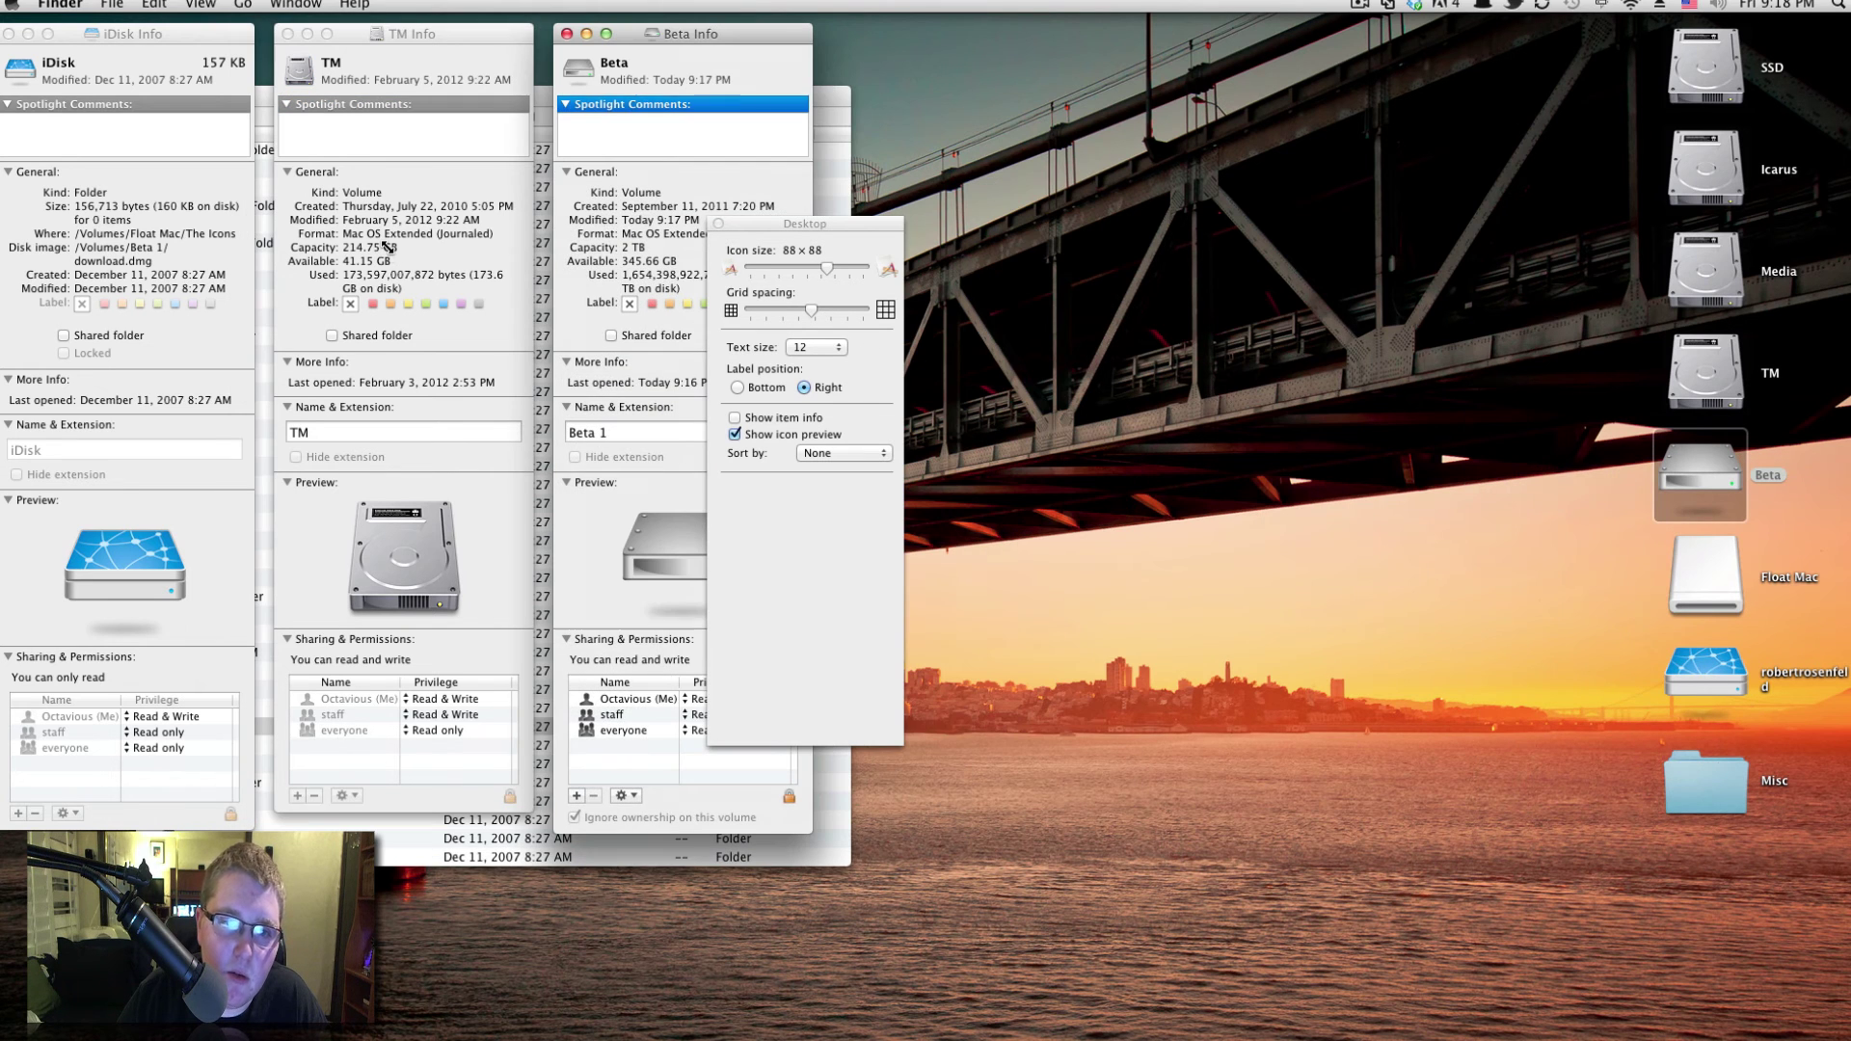
click(579, 69)
key(super+v)
Close the Beta, TM and iDisk folder Info windows and the View Options panel
click(567, 34)
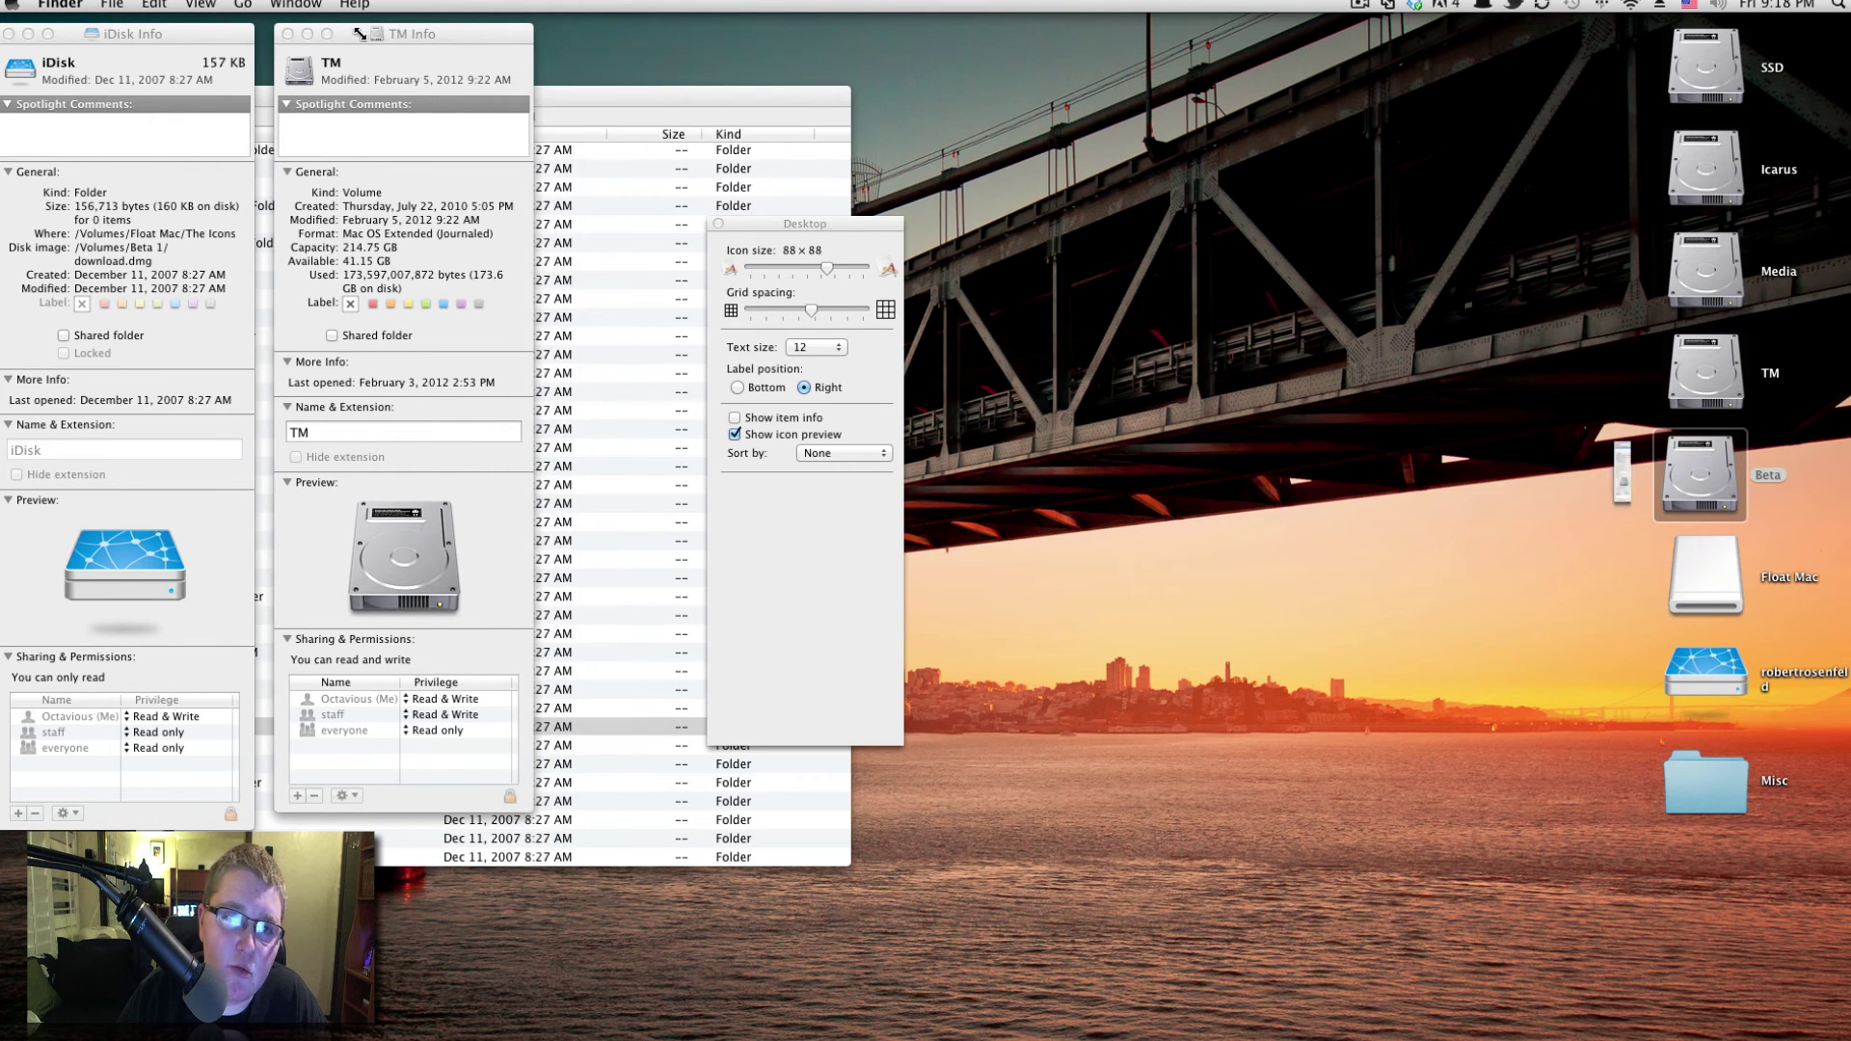
click(287, 34)
click(8, 34)
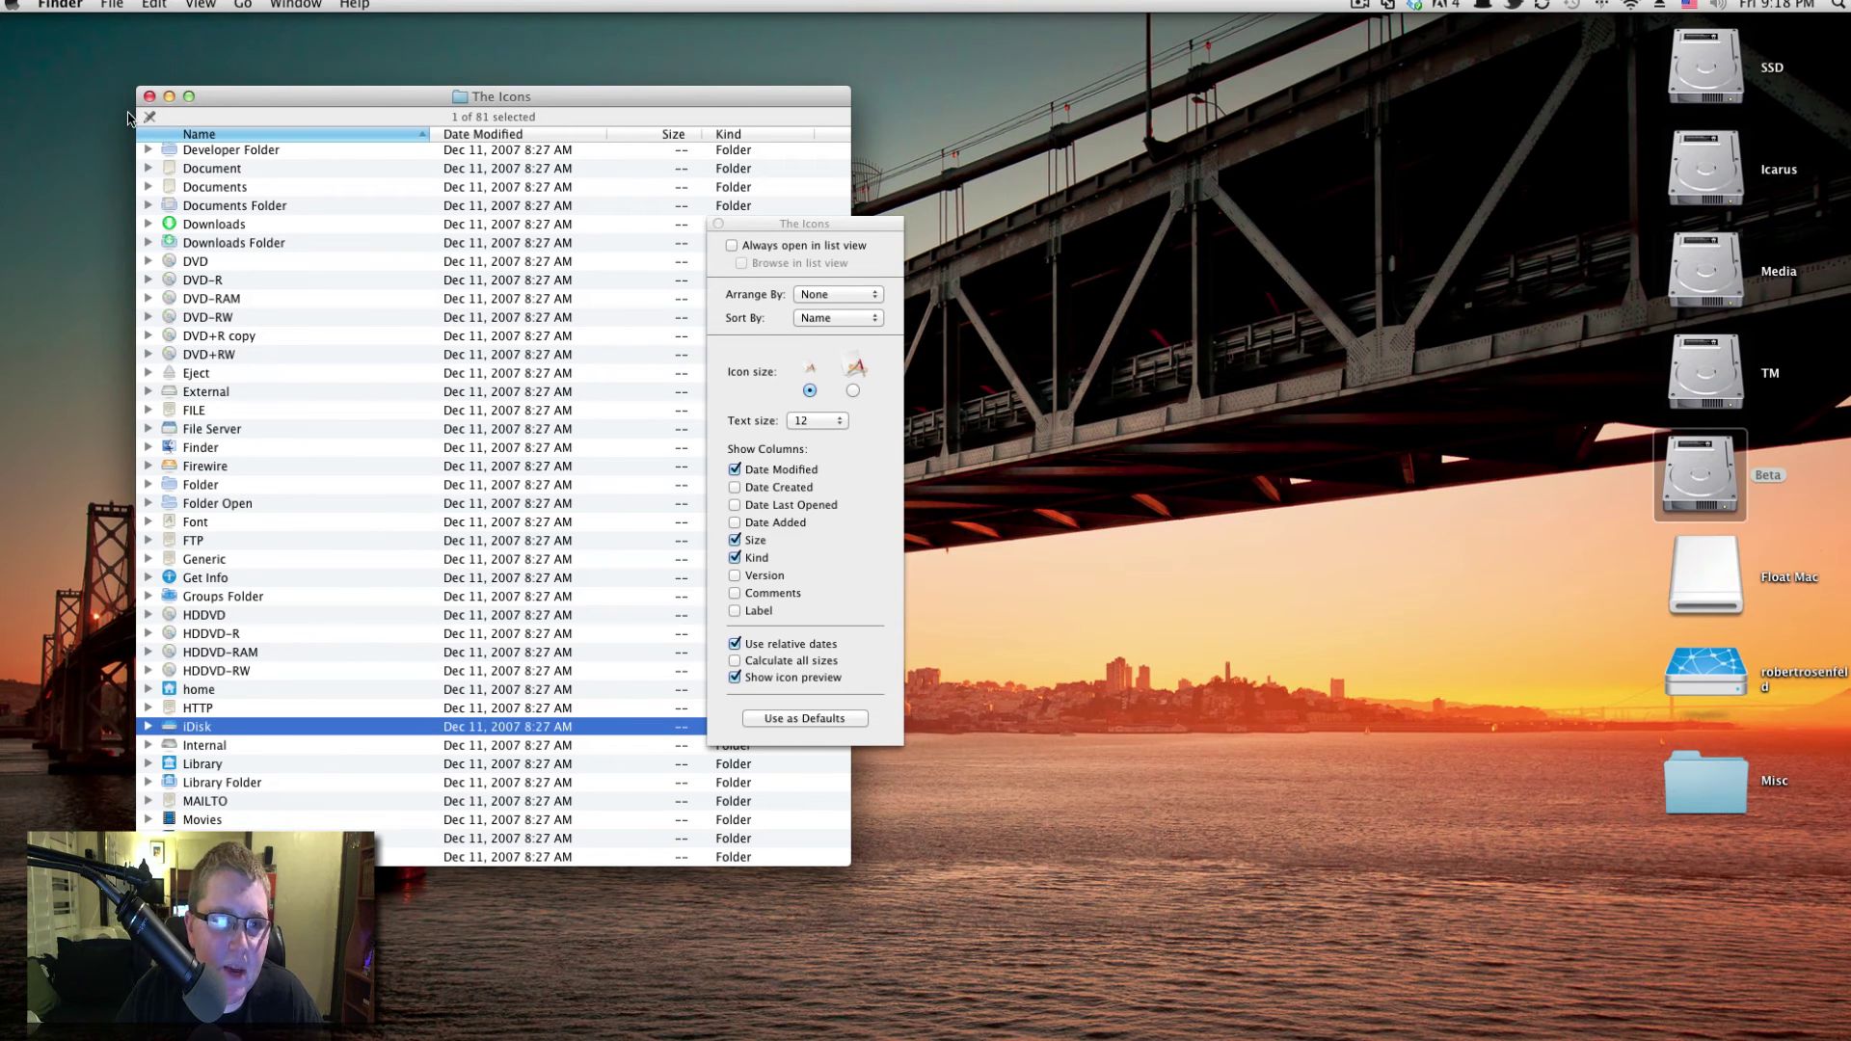
click(718, 224)
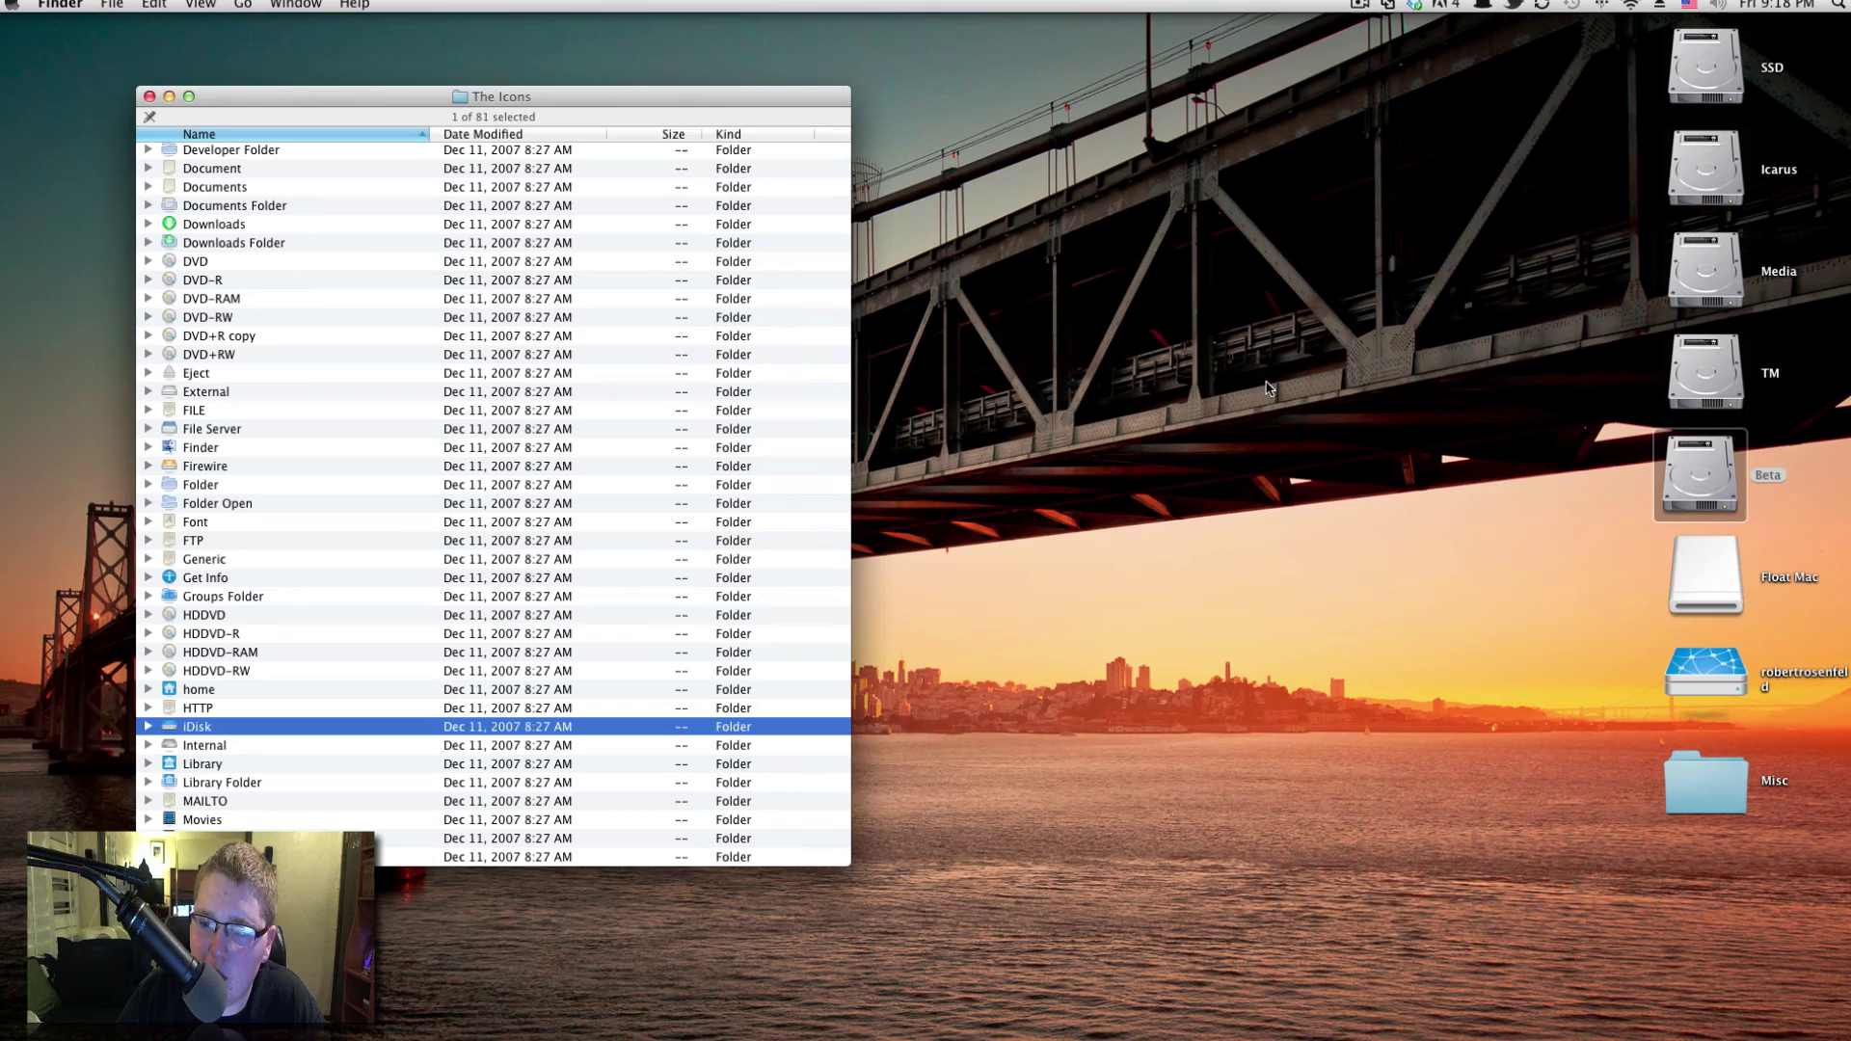
click(1239, 402)
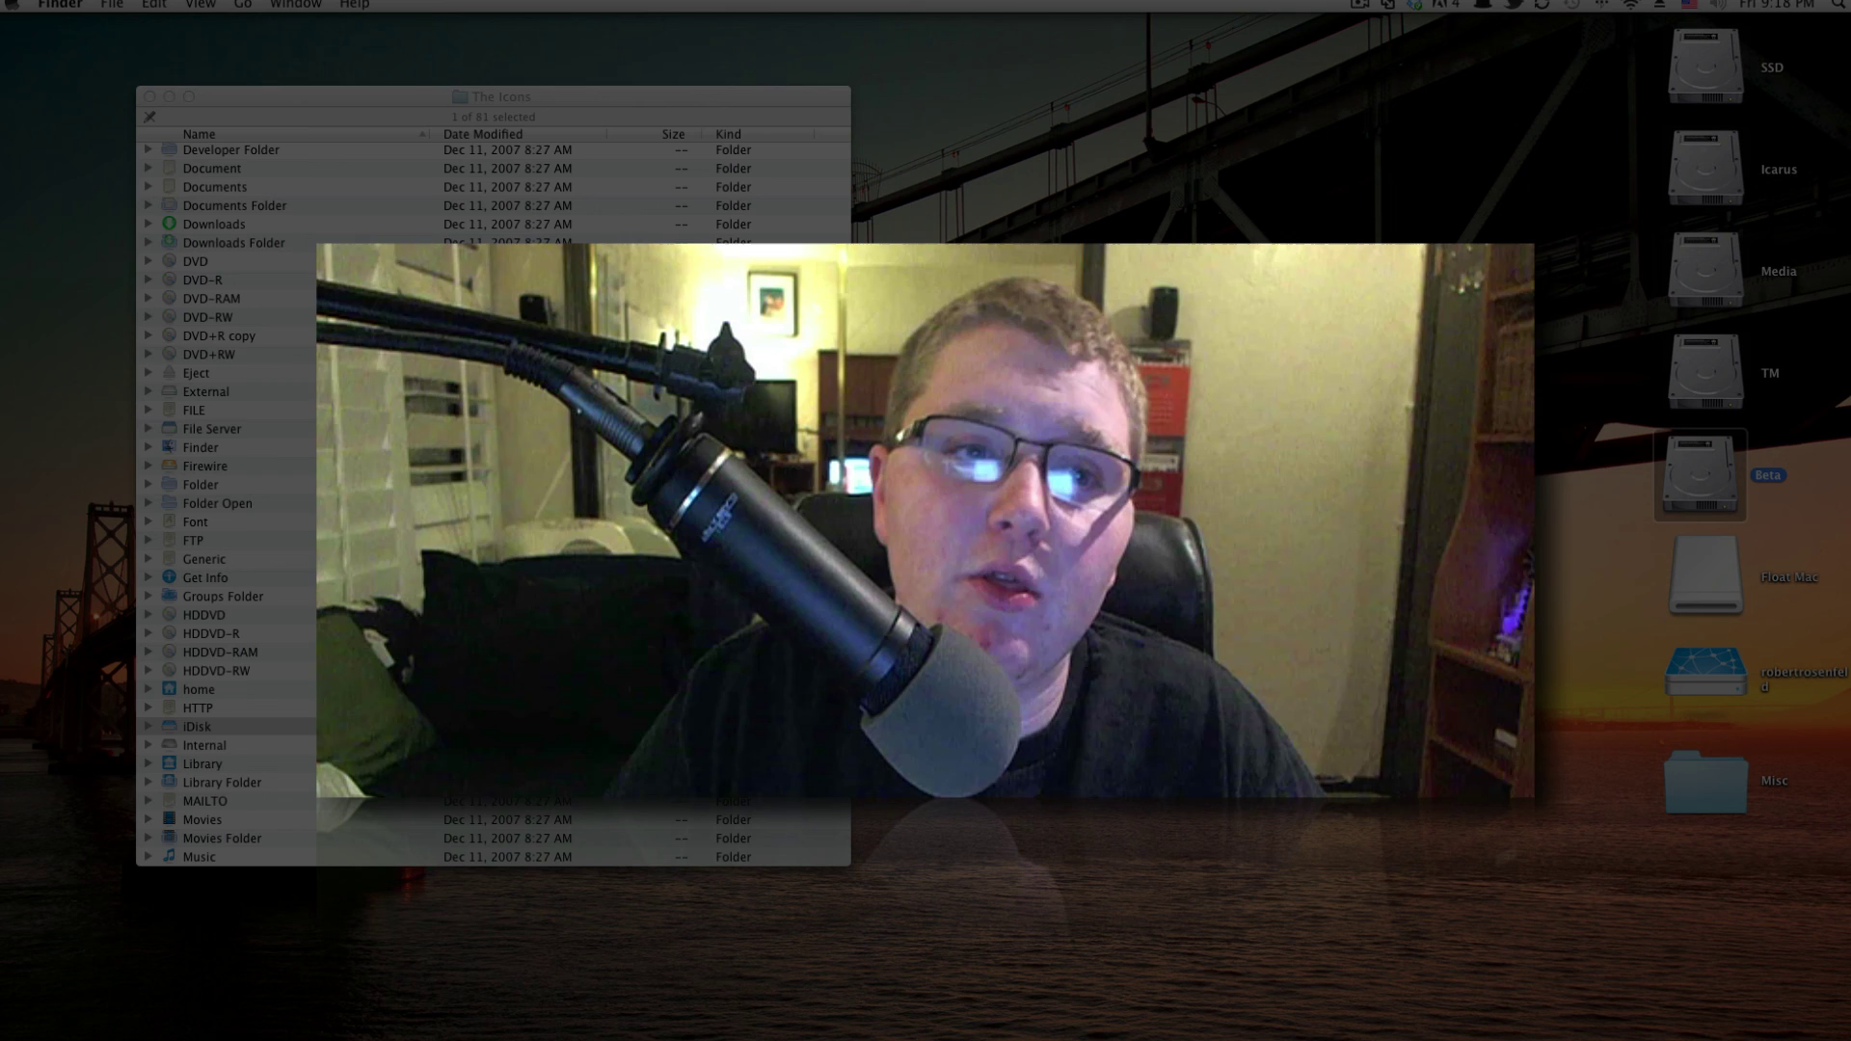
scroll(227, 502, down, 8)
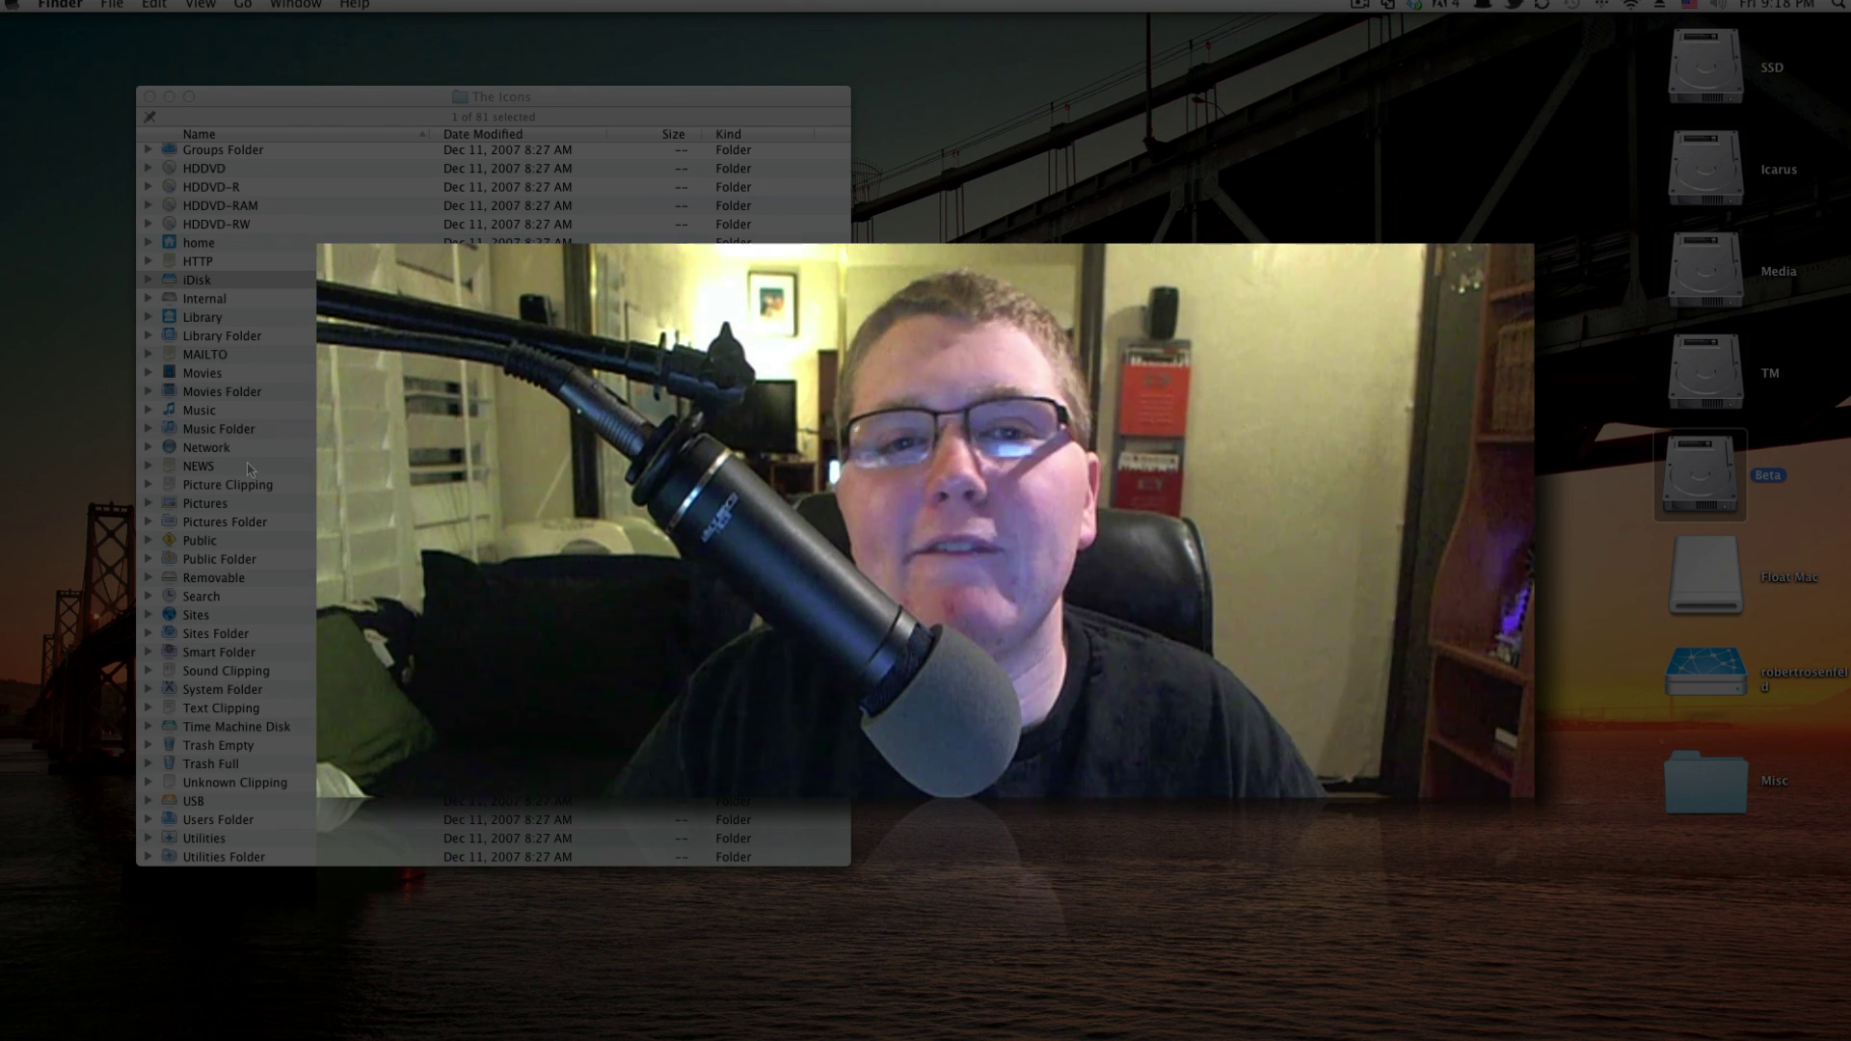
click(1367, 4)
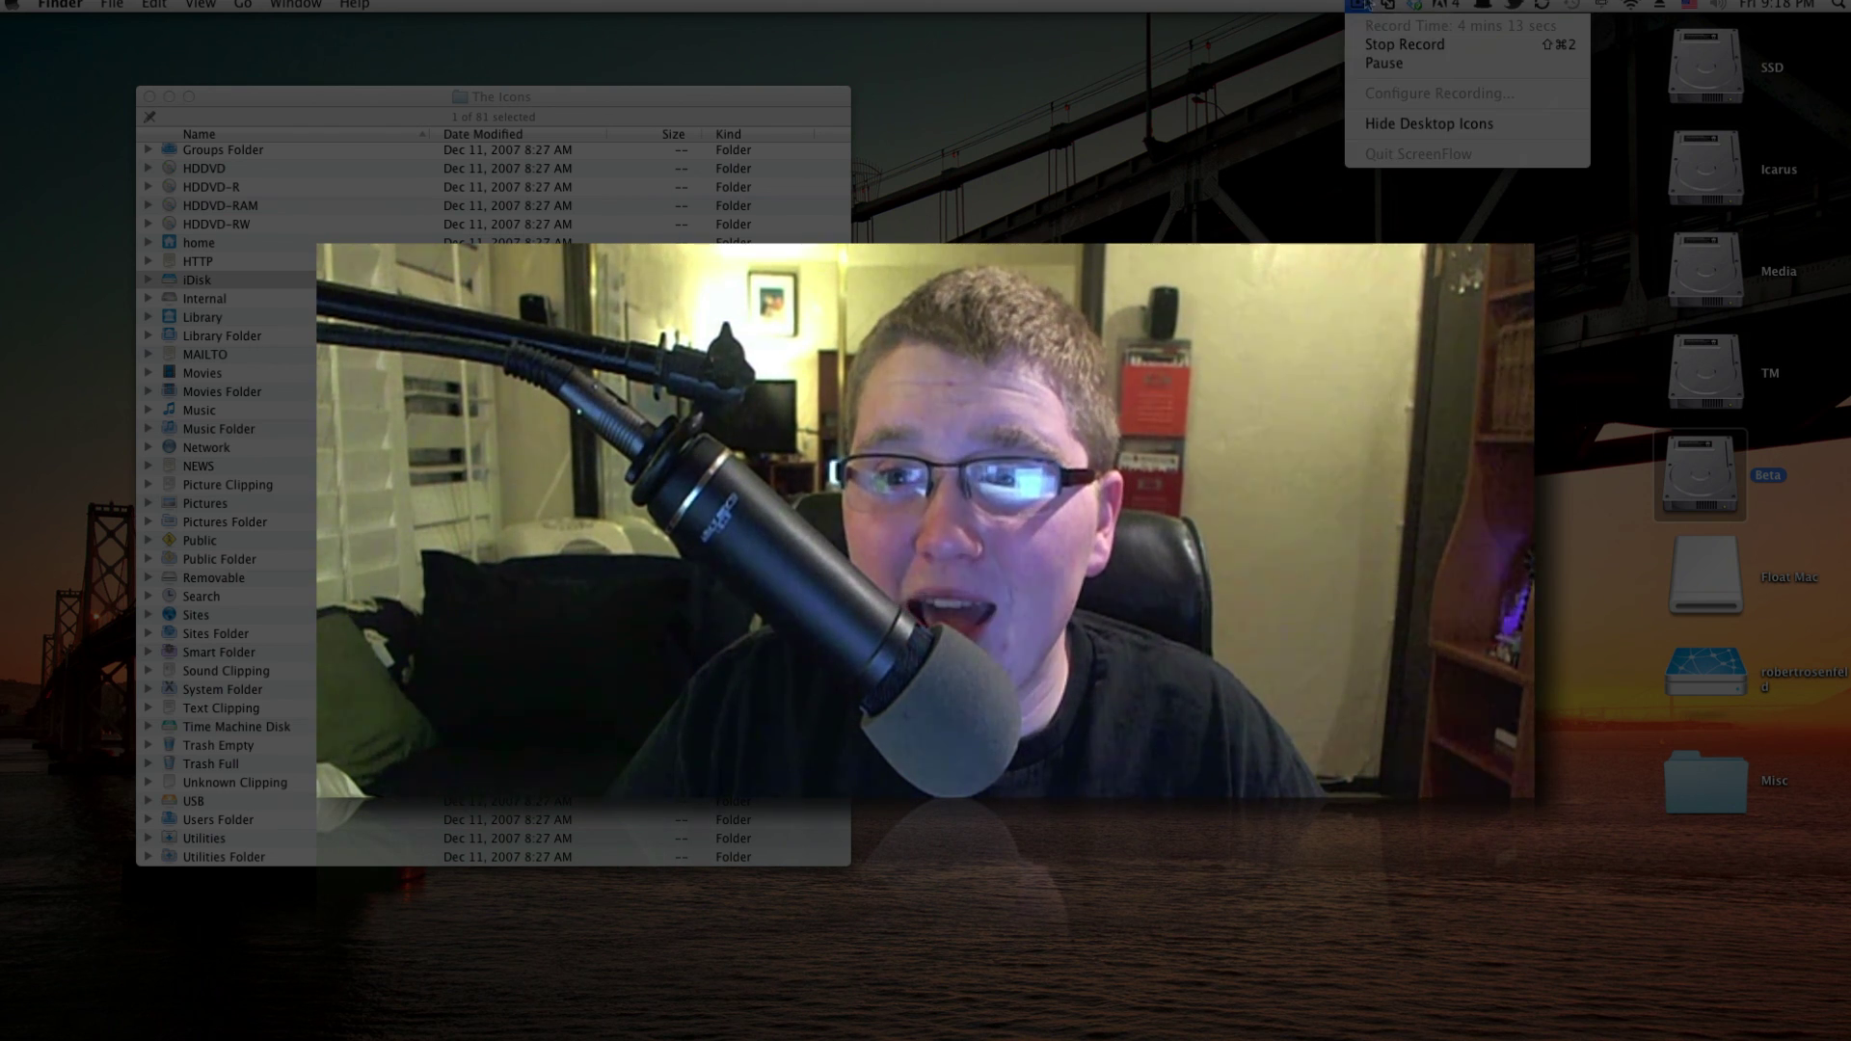